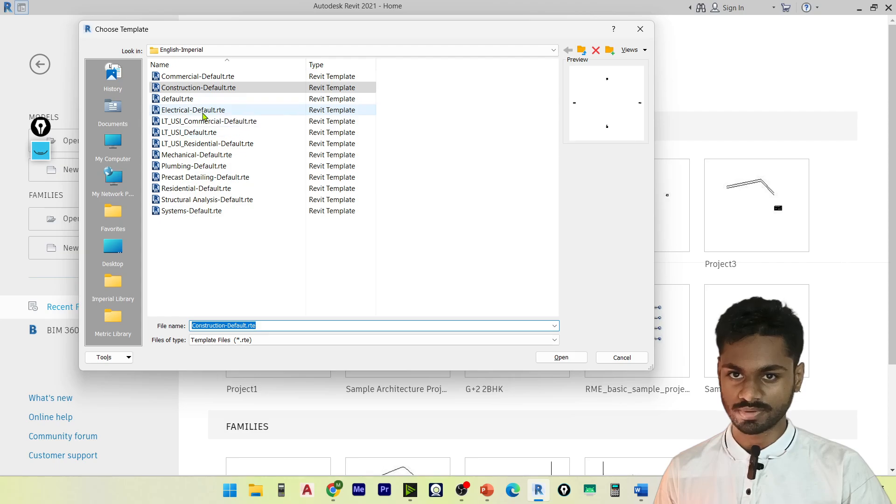
# Step: Create a new project based on the default.rte template from the English-Imperial folder
pyautogui.click(198, 98)
pyautogui.click(565, 357)
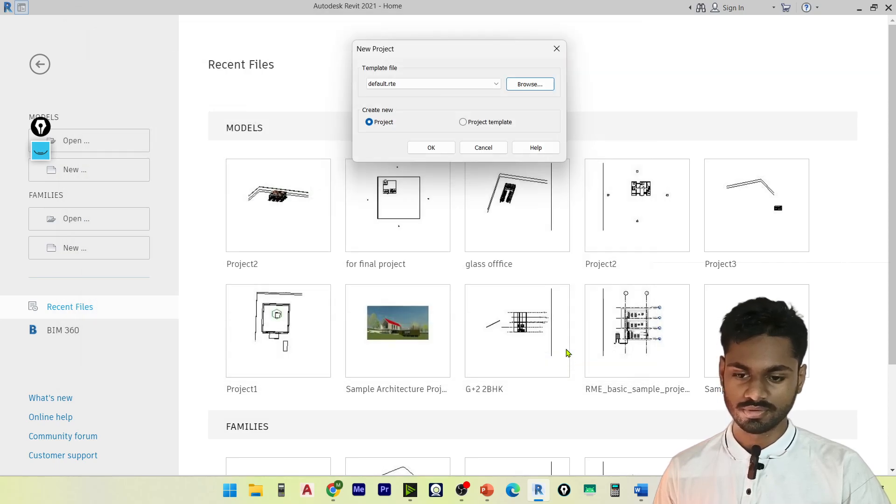
pyautogui.click(449, 148)
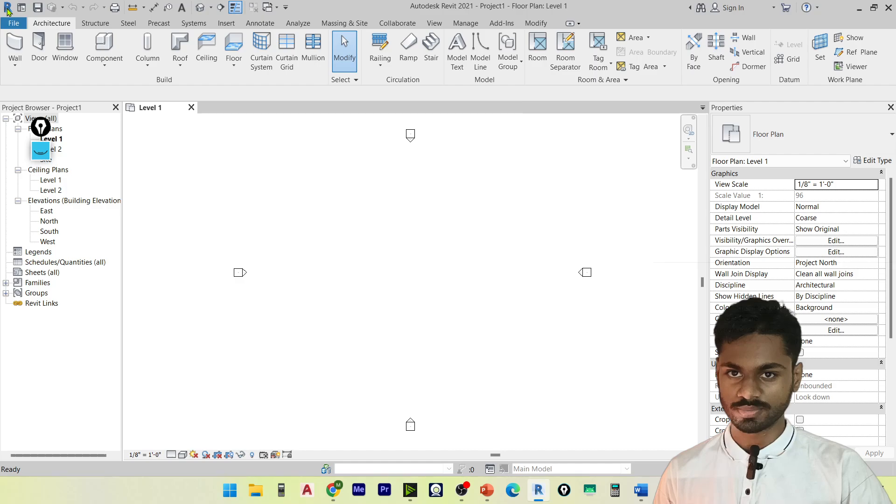
pyautogui.click(21, 7)
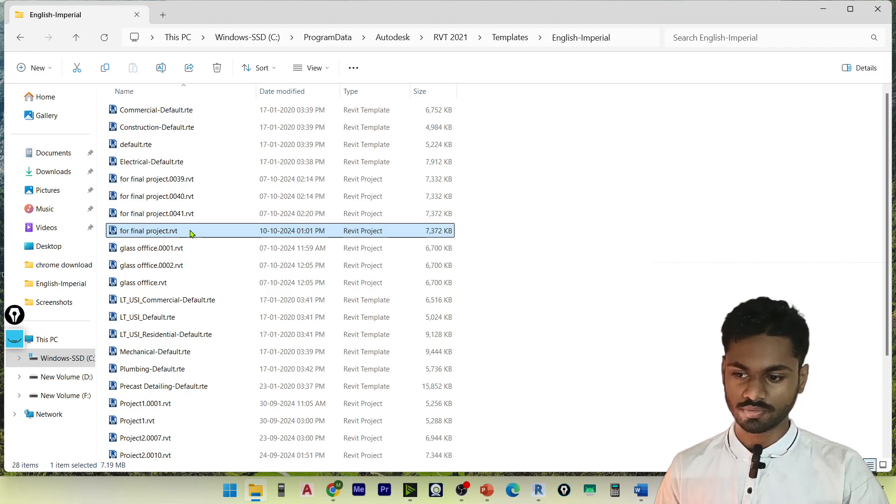
# Step: Copy the file "for final project.rvt" from the English-Imperial folder to the desktop
pyautogui.moveTo(192, 233); pyautogui.dragTo(286, 231)
pyautogui.rightClick(266, 231)
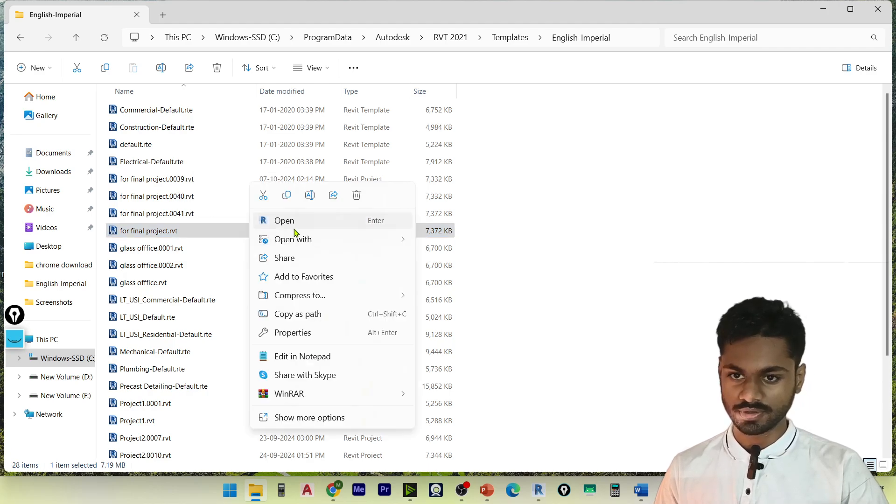
pyautogui.click(299, 418)
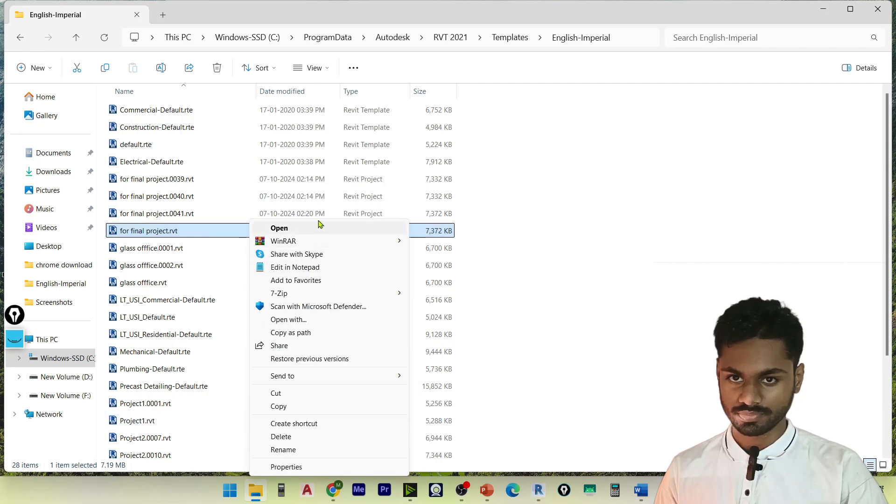
pyautogui.click(280, 408)
pyautogui.press('super+d')
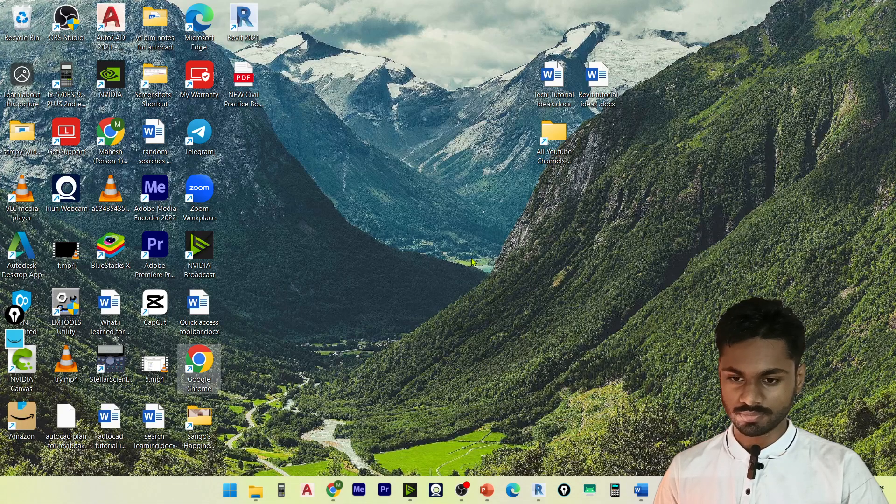
pyautogui.rightClick(383, 185)
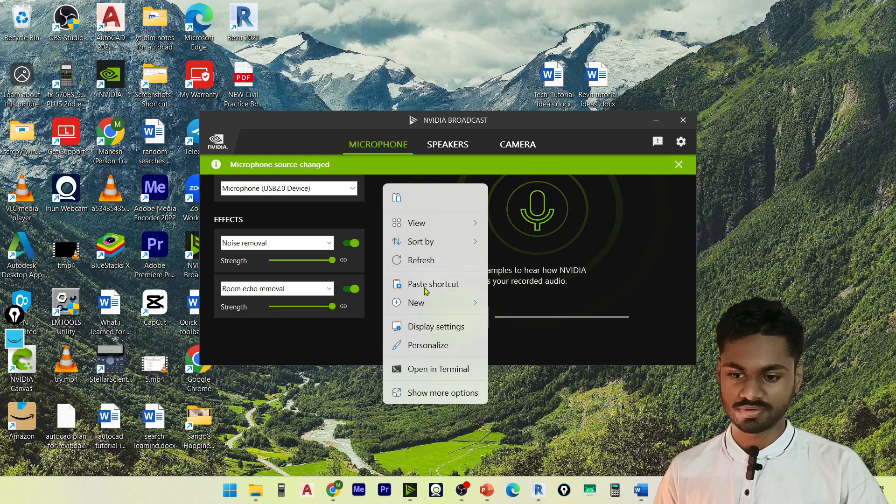
pyautogui.click(397, 197)
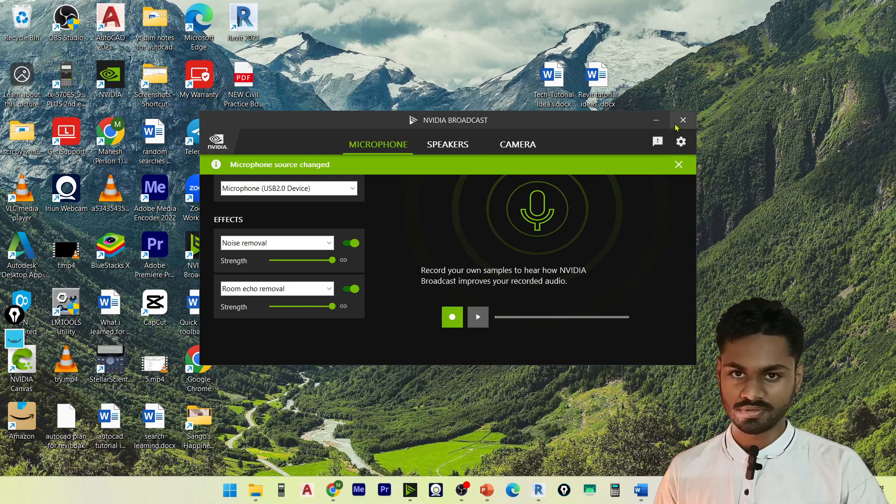
pyautogui.click(657, 119)
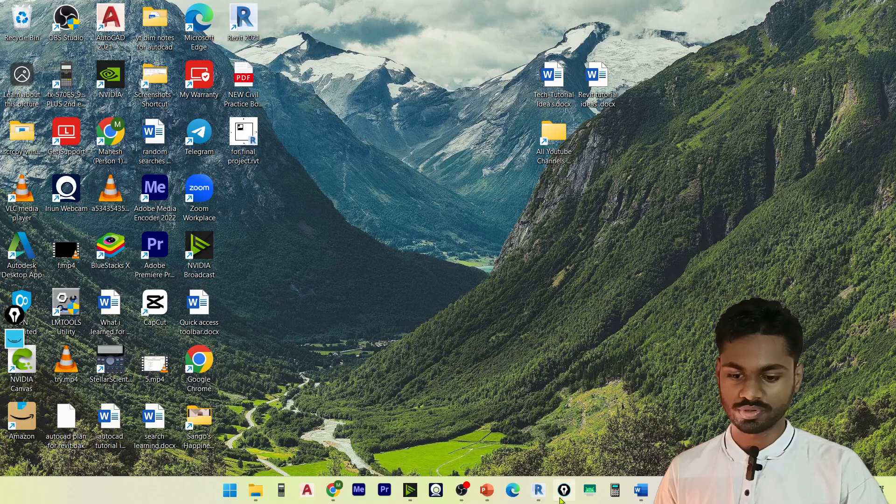
# Step: Switch back to Revit, start linking a Revit model and choose "for final project.rvt" on the desktop
pyautogui.click(538, 490)
pyautogui.scroll(-1, 366, 233)
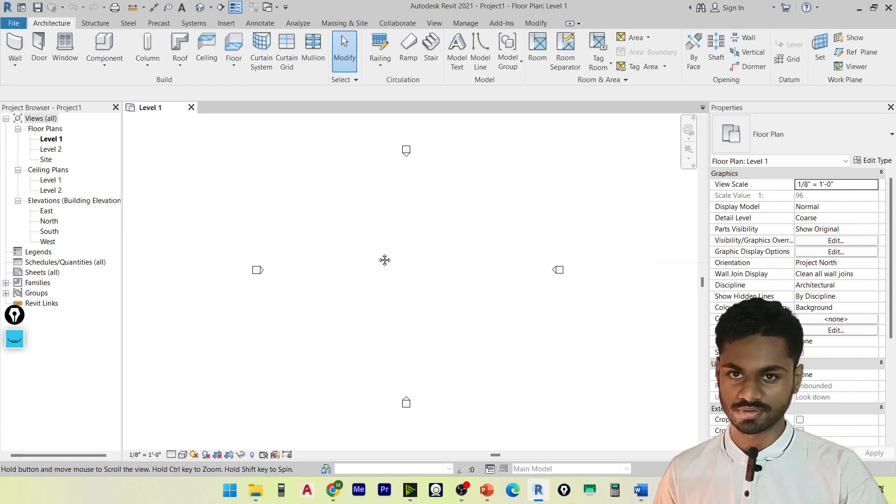
pyautogui.moveTo(386, 260); pyautogui.dragTo(367, 305, button='middle')
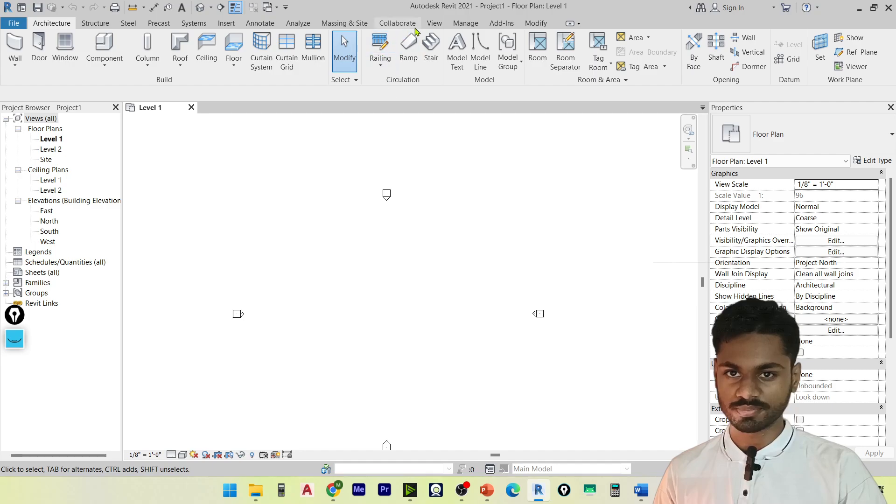
pyautogui.click(226, 23)
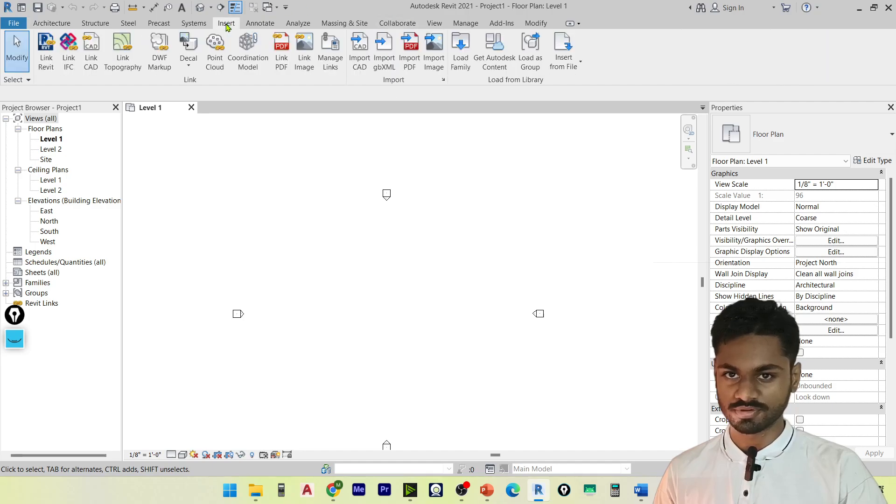
pyautogui.click(50, 58)
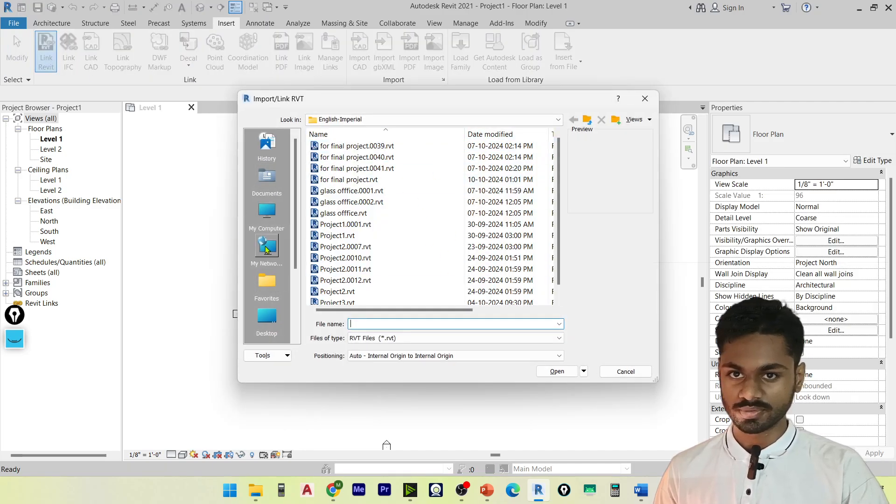
pyautogui.click(262, 315)
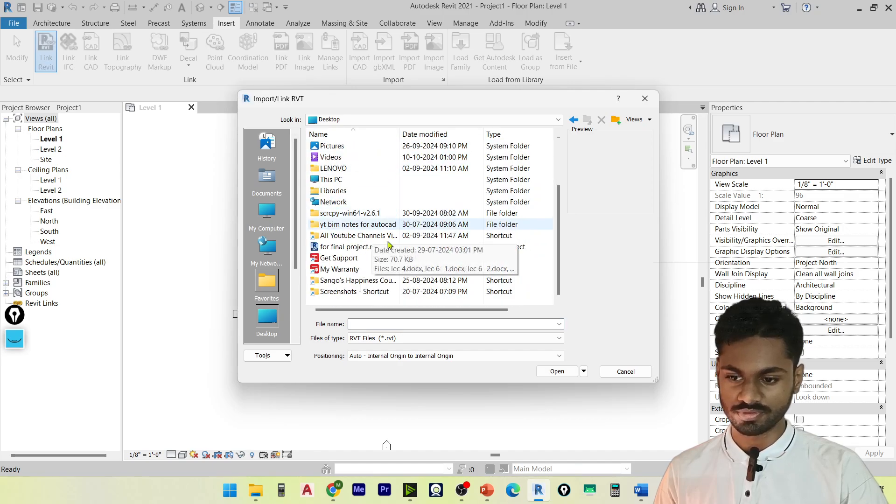
pyautogui.click(347, 247)
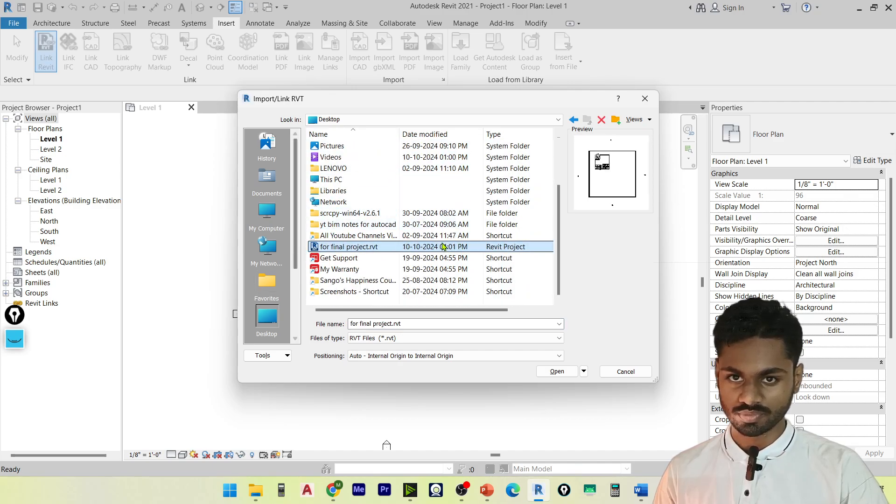
# Step: Link "for final project.rvt" as an RVT file with Auto - Internal Origin to Internal Origin positioning, after reviewing the positioning options
pyautogui.click(354, 342)
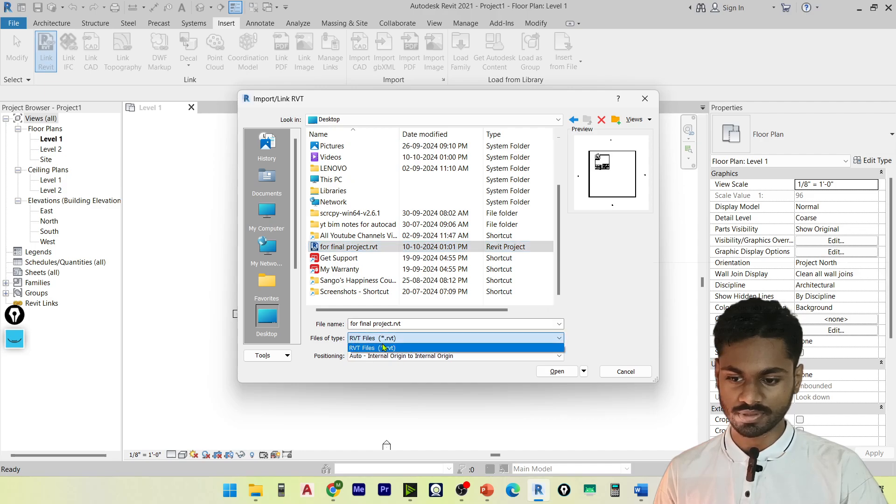
pyautogui.click(425, 349)
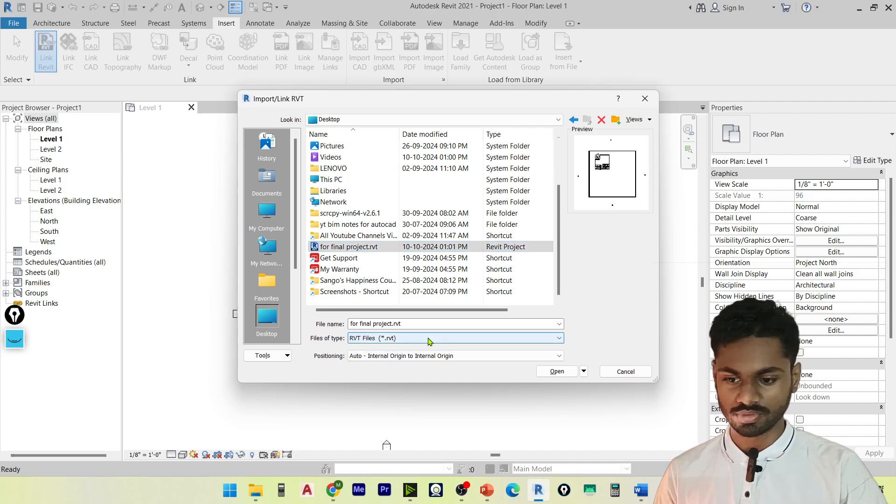
pyautogui.click(427, 339)
pyautogui.click(391, 349)
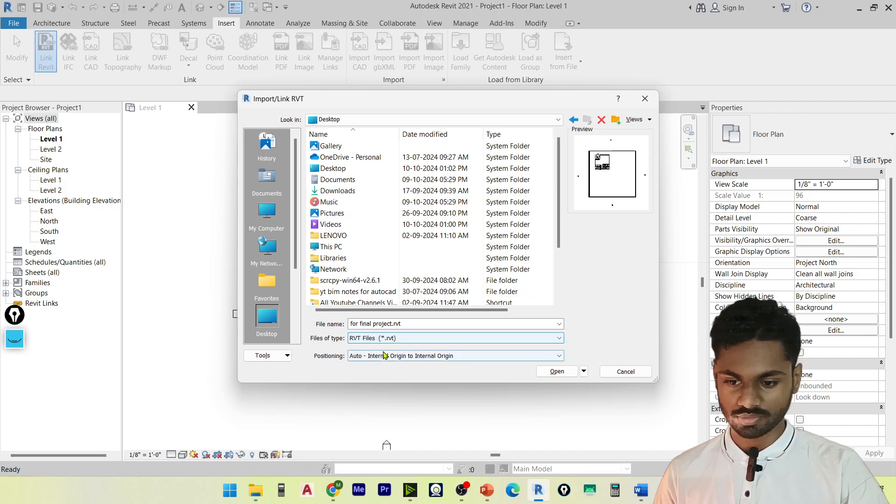
pyautogui.click(383, 356)
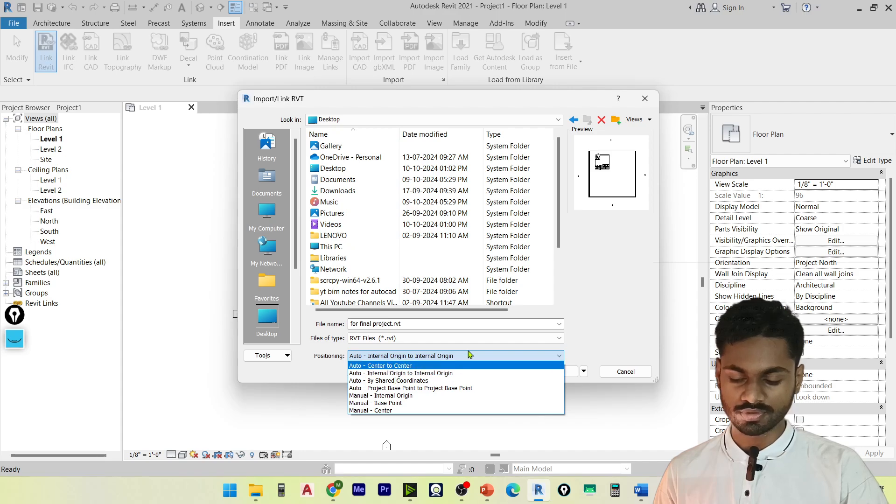
pyautogui.click(629, 322)
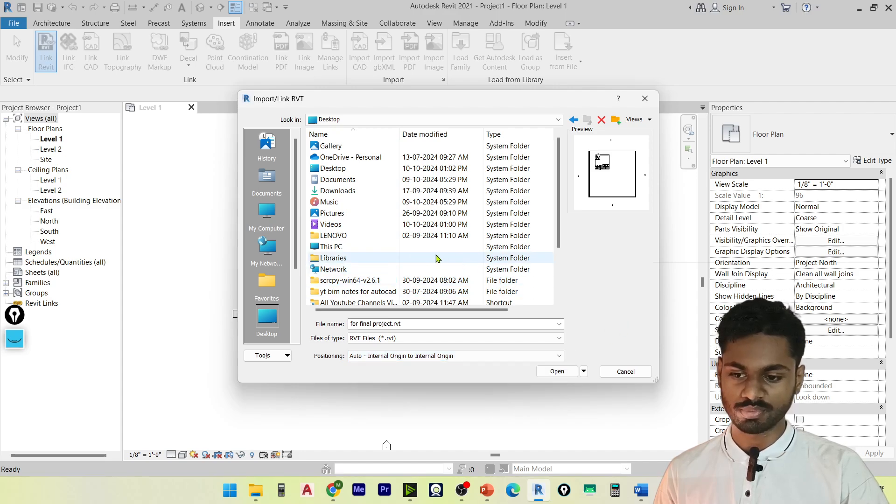
pyautogui.scroll(-2, 377, 270)
pyautogui.click(361, 247)
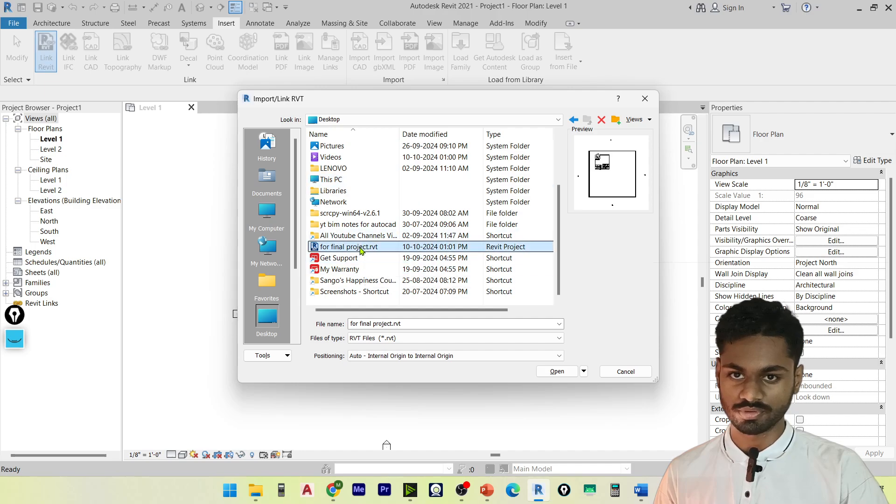
pyautogui.click(559, 371)
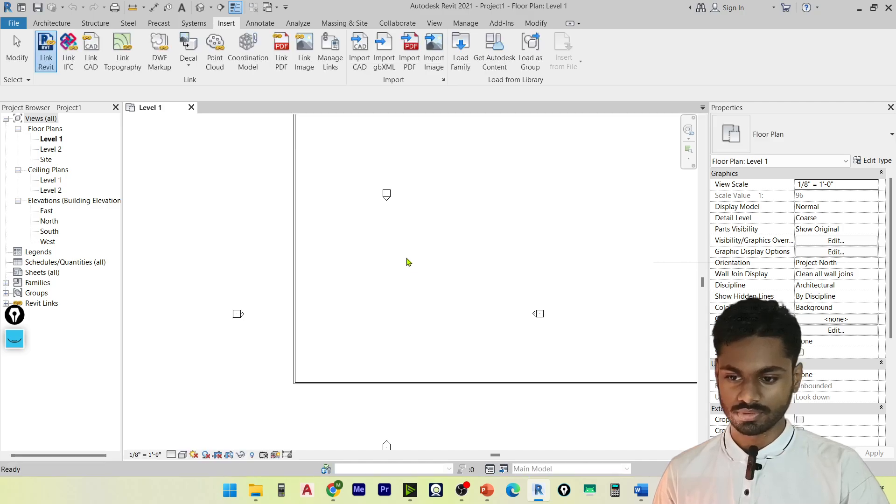
pyautogui.scroll(-5, 546, 249)
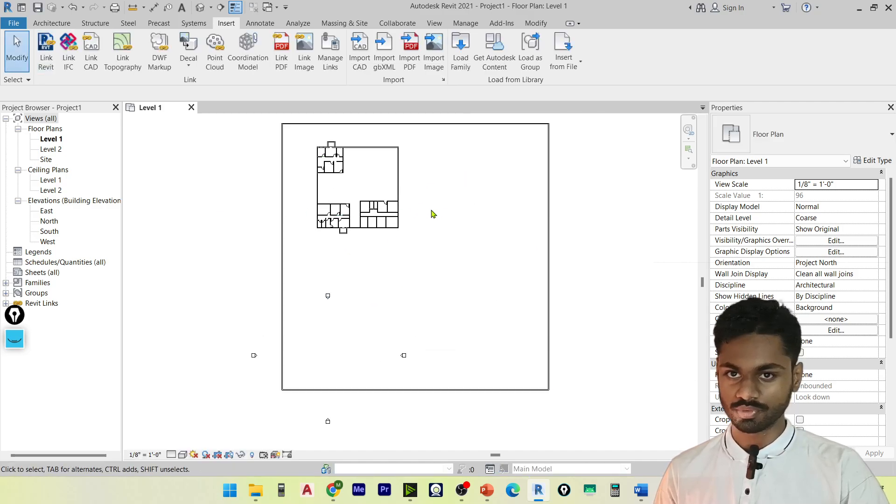
pyautogui.moveTo(500, 228); pyautogui.dragTo(523, 289, button='middle')
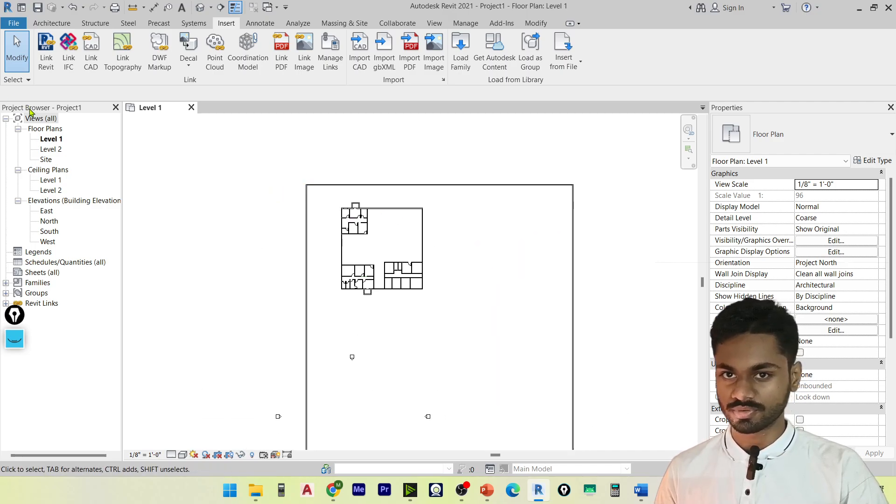
# Step: Float the Project Browser over the drawing, then dock it back in its original place
pyautogui.moveTo(29, 111); pyautogui.dragTo(331, 58)
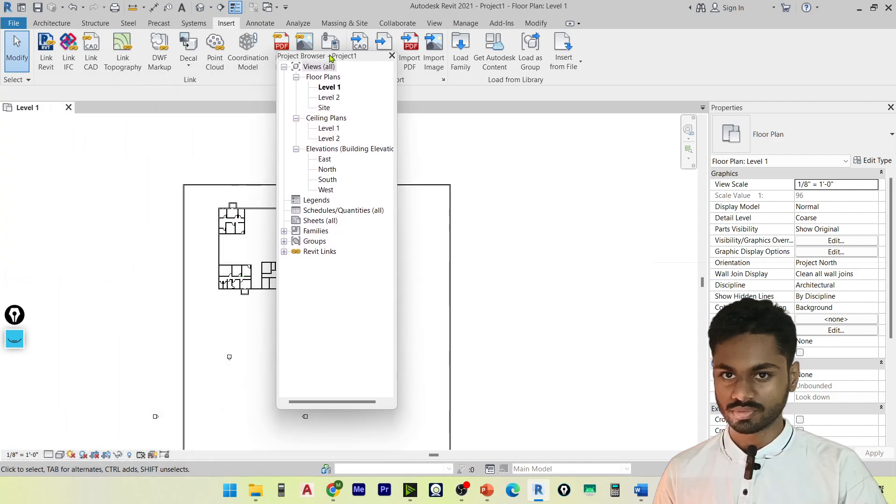
pyautogui.click(335, 98)
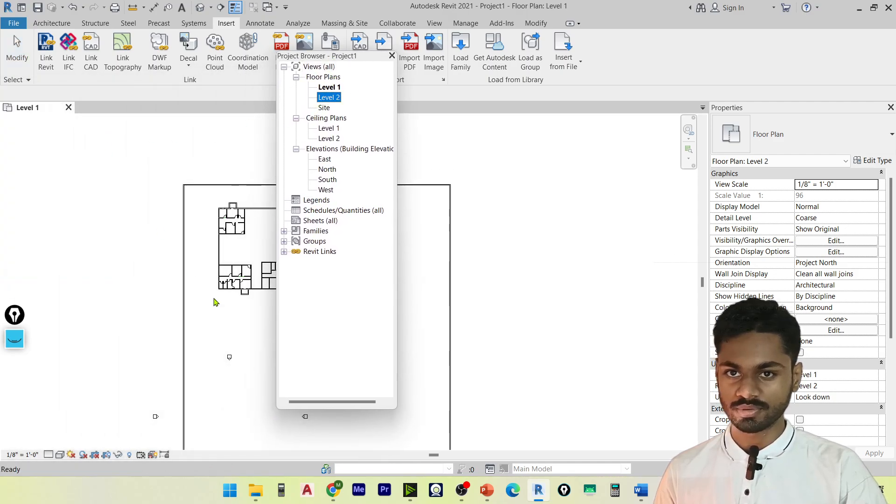
pyautogui.click(232, 232)
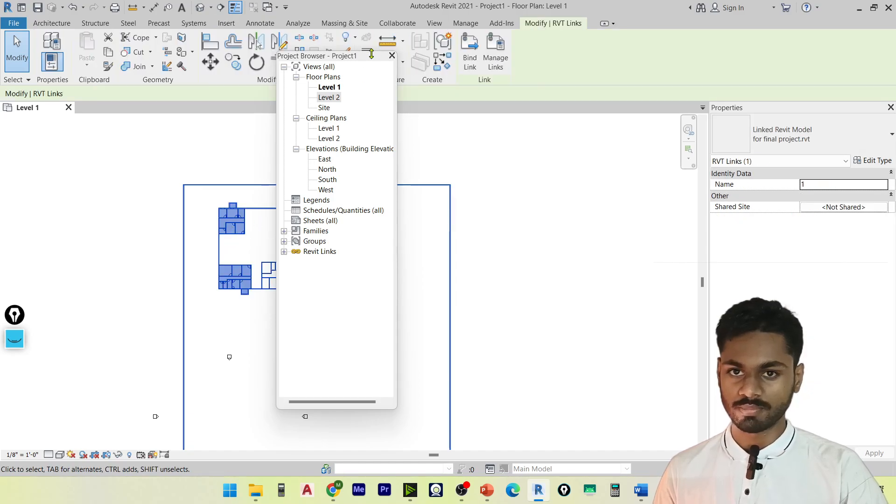
pyautogui.moveTo(378, 58); pyautogui.dragTo(61, 166)
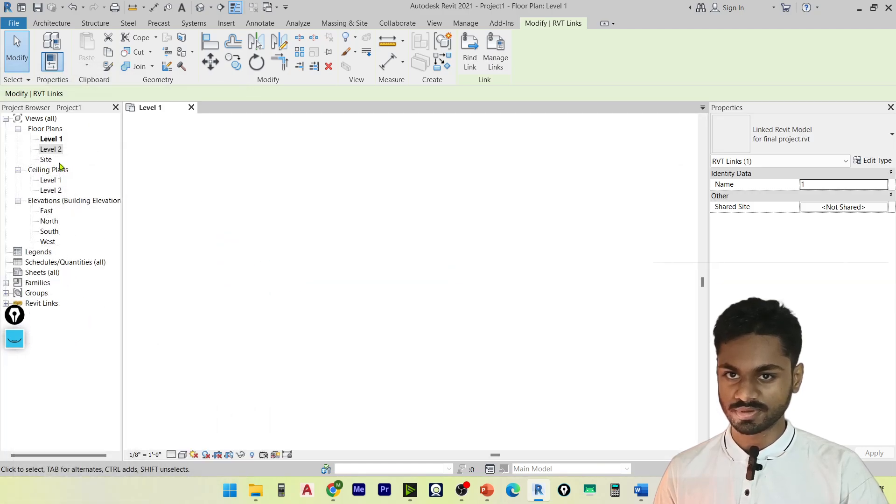
# Step: Inspect the linked model in the Level 2 and Level 1 floor plans and in the default 3D view
pyautogui.doubleClick(46, 148)
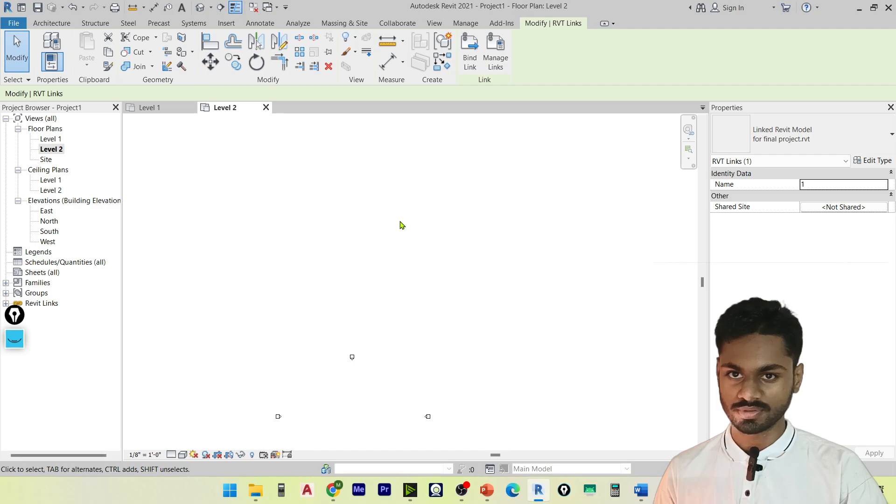
pyautogui.doubleClick(49, 139)
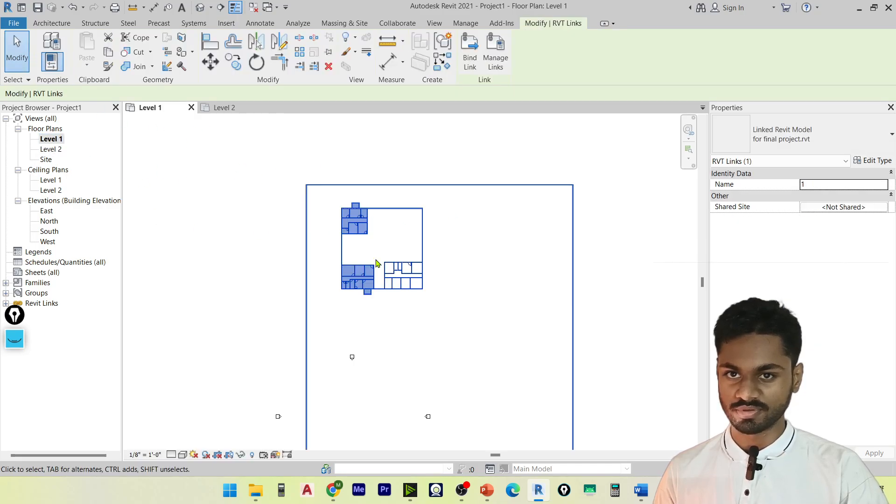
pyautogui.scroll(-3, 544, 186)
pyautogui.moveTo(544, 186); pyautogui.dragTo(367, 243, button='middle')
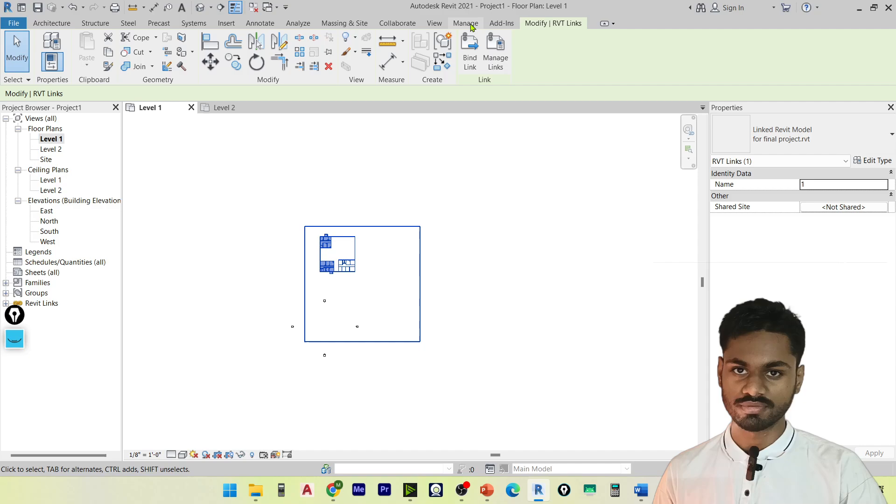
pyautogui.scroll(2, 346, 189)
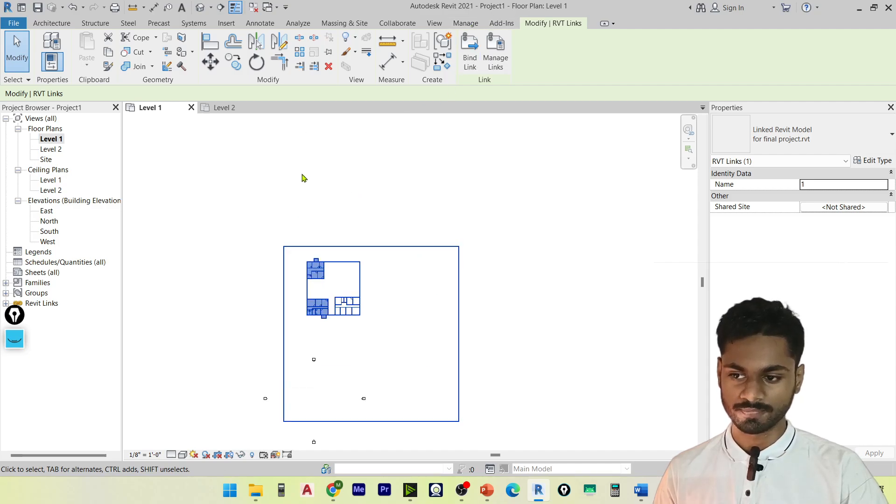
pyautogui.scroll(2, 417, 269)
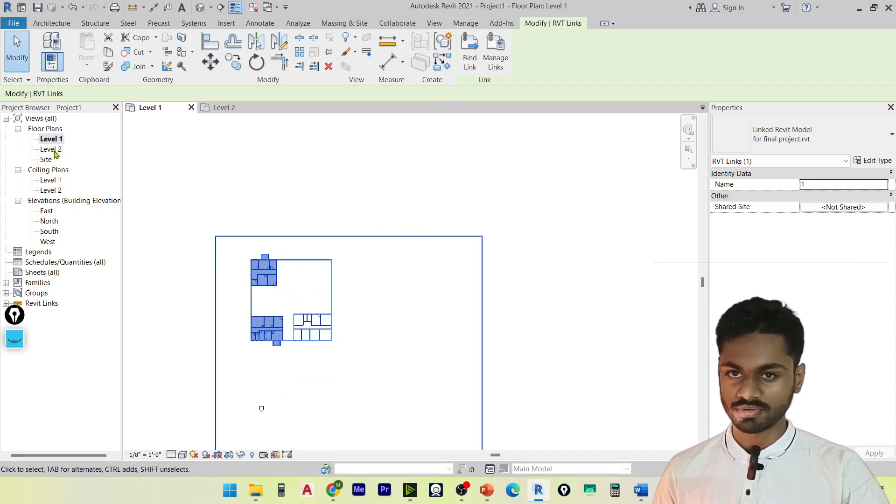
pyautogui.press('Escape')
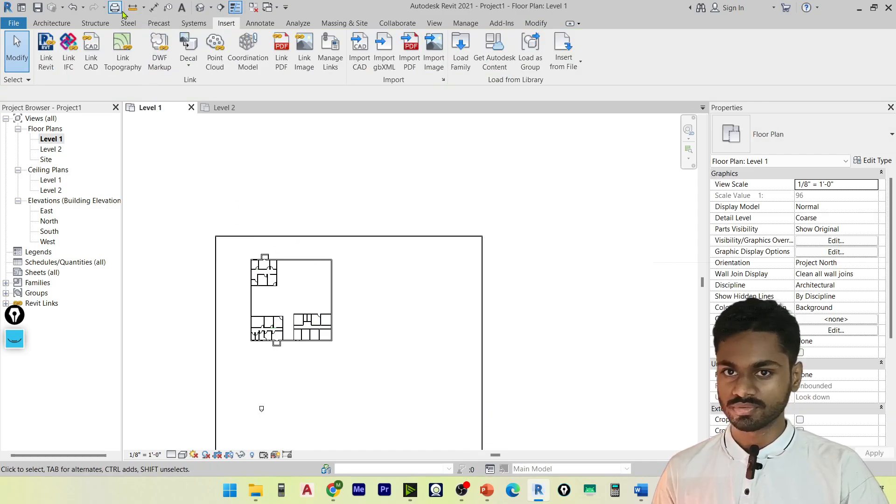
pyautogui.click(201, 9)
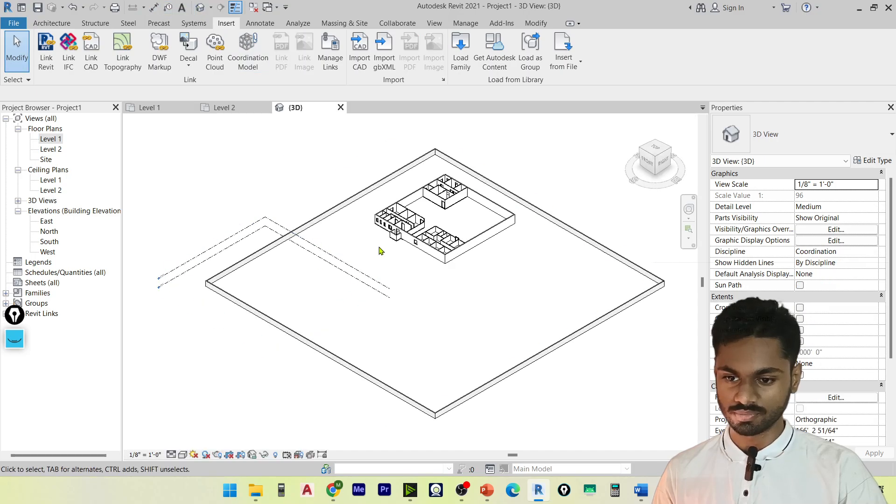
# Step: Set the 3D view's detail level to Fine and its visual style to Realistic
pyautogui.click(172, 455)
pyautogui.click(191, 443)
pyautogui.click(182, 455)
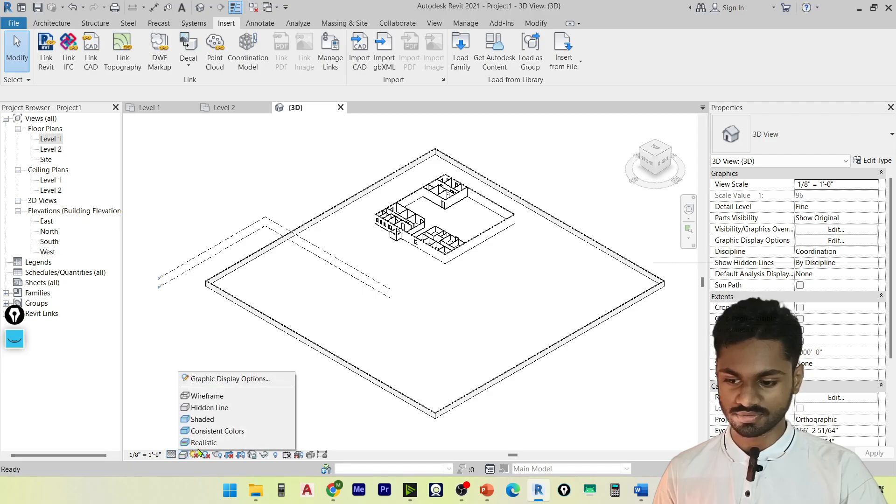
pyautogui.click(202, 443)
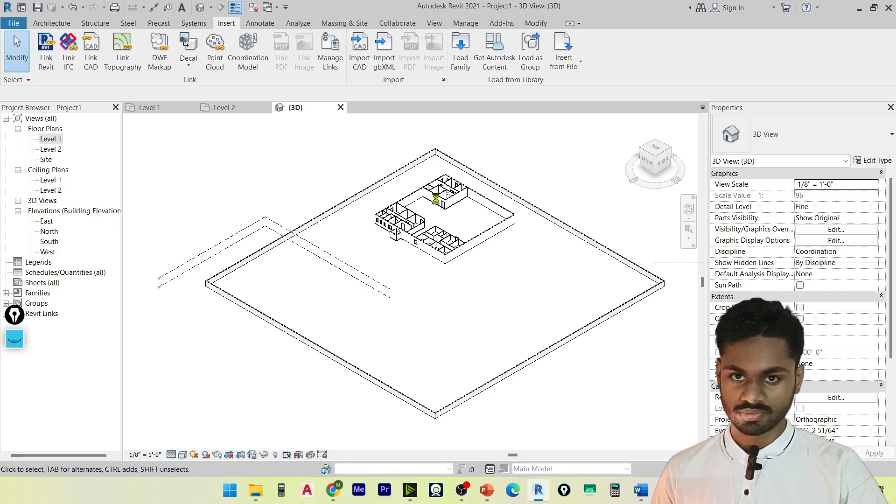
pyautogui.scroll(3, 420, 216)
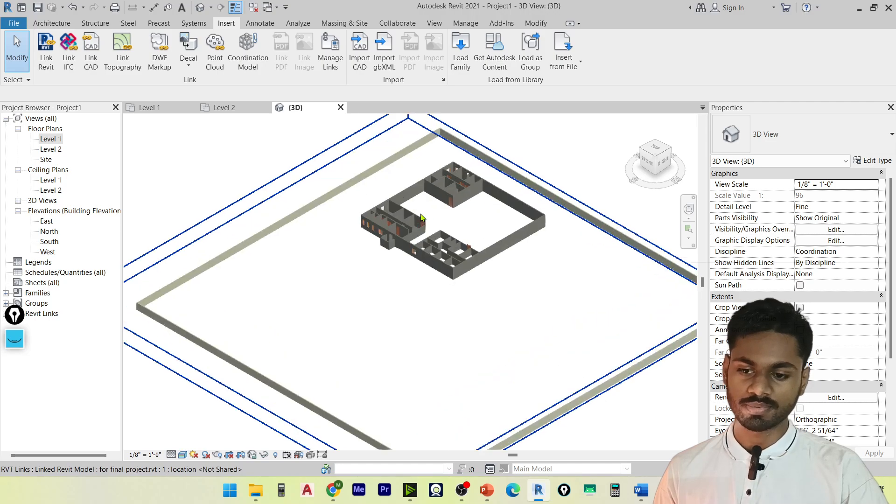
# Step: Examine the linked building up close from the front in 3D, checking how it selects as a single link
pyautogui.moveTo(405, 209)
pyautogui.keyDown('shift'); pyautogui.mouseDown(button='middle')
pyautogui.moveTo(446, 193)
pyautogui.moveTo(357, 267)
pyautogui.mouseUp(button='middle'); pyautogui.keyUp('shift')
pyautogui.scroll(3, 341, 273)
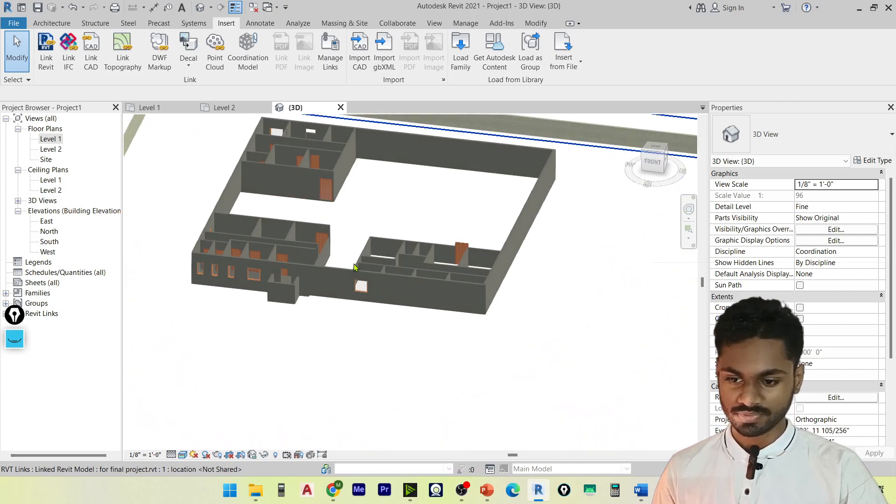
pyautogui.click(337, 274)
pyautogui.scroll(-5, 338, 275)
pyautogui.press('Escape')
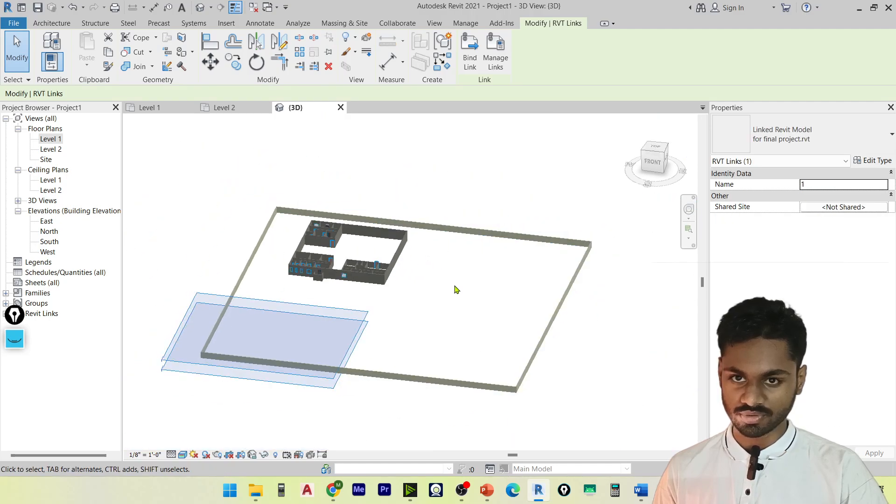
pyautogui.click(267, 207)
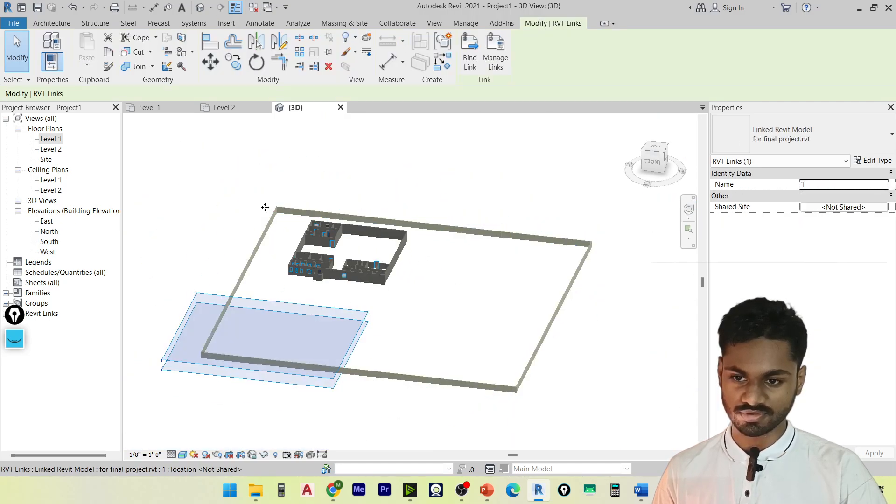
pyautogui.scroll(5, 327, 244)
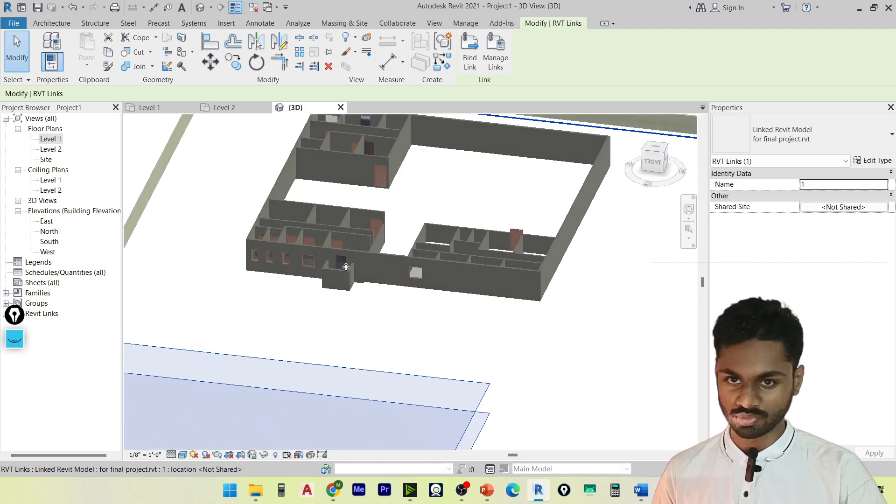
pyautogui.press('Escape')
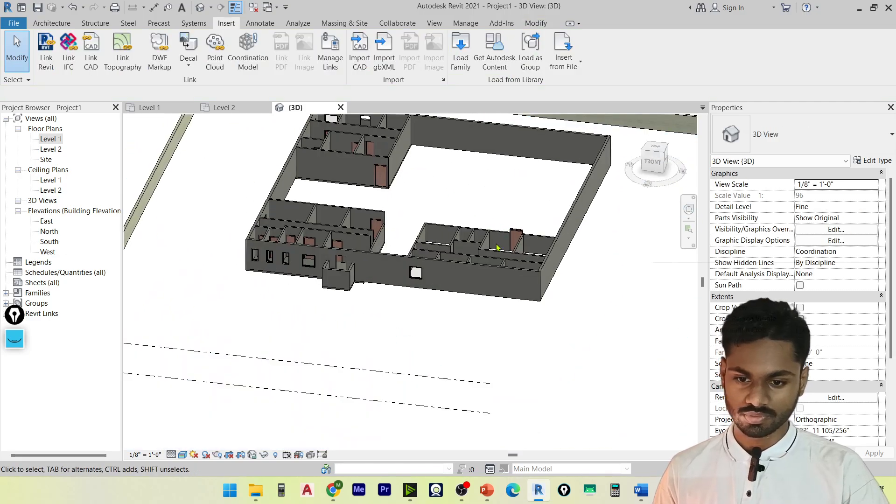
# Step: Select the linked model and examine it together with its level planes from the front-left side
pyautogui.click(501, 236)
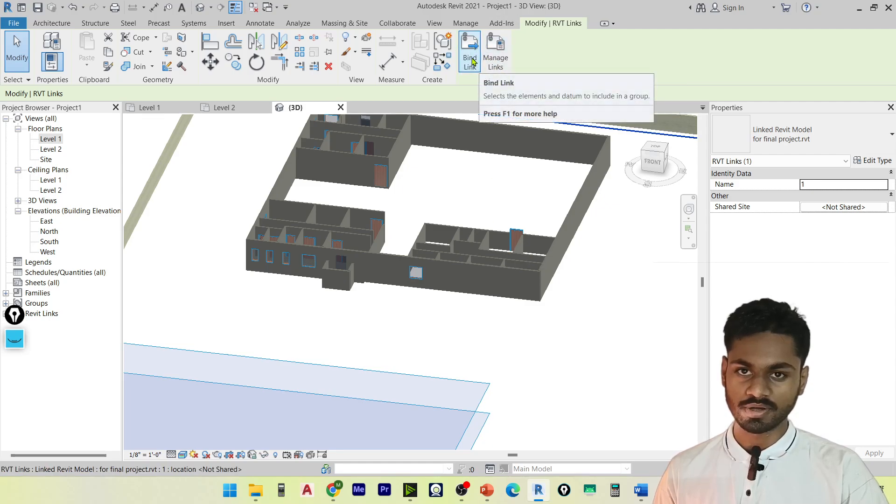
pyautogui.scroll(-3, 359, 169)
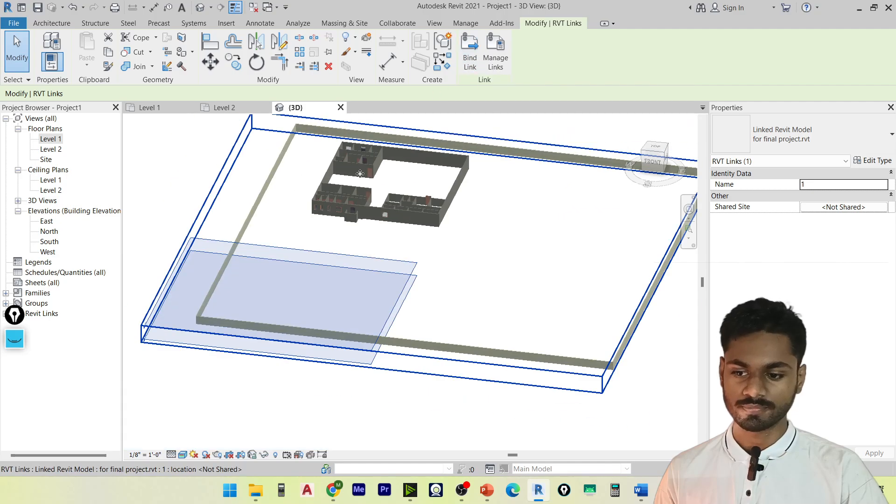
pyautogui.moveTo(348, 209)
pyautogui.mouseDown(button='middle')
pyautogui.moveTo(432, 208)
pyautogui.moveTo(258, 252)
pyautogui.moveTo(314, 323)
pyautogui.moveTo(321, 260)
pyautogui.moveTo(413, 179)
pyautogui.moveTo(361, 208)
pyautogui.mouseUp(button='middle')
pyautogui.keyDown('shift'); pyautogui.moveTo(262, 209); pyautogui.dragTo(315, 280, button='middle'); pyautogui.keyUp('shift')
pyautogui.scroll(3, 312, 136)
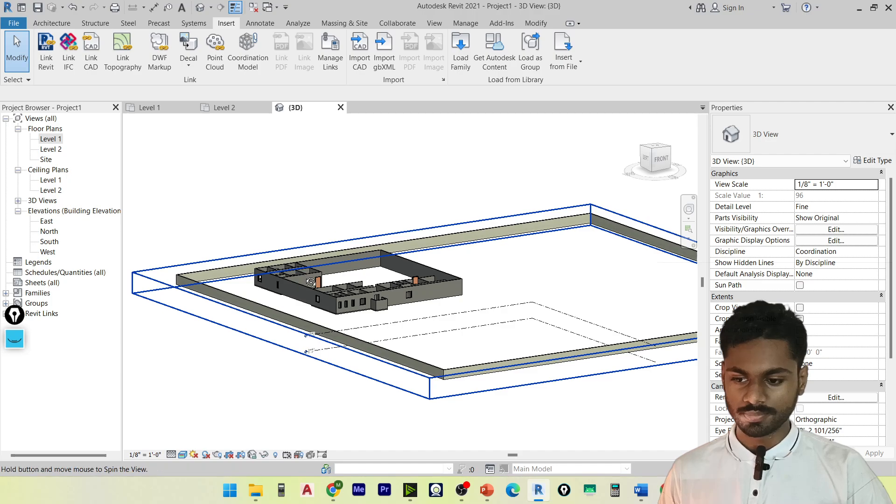
pyautogui.keyDown('shift'); pyautogui.moveTo(312, 275); pyautogui.dragTo(312, 300, button='middle'); pyautogui.keyUp('shift')
pyautogui.click(313, 286)
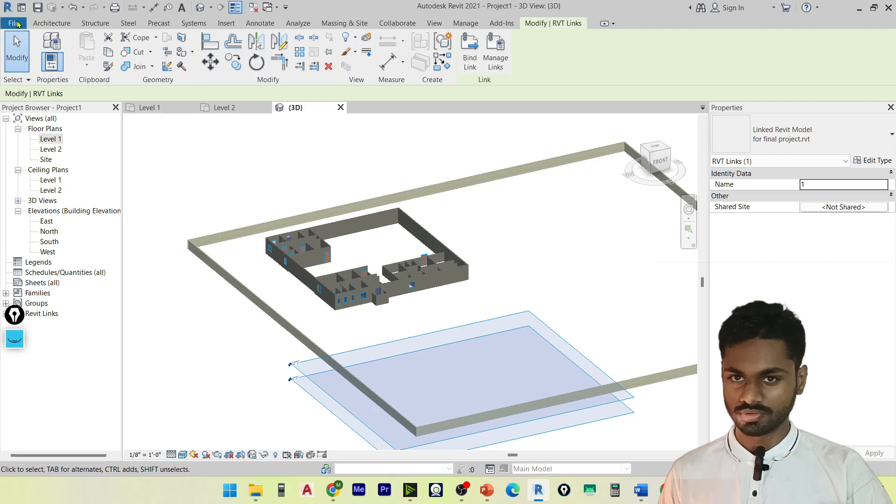
# Step: Open the recent project "for final project" and compare its Level 1 floor plan with the linked model in Project1's 3D view
pyautogui.click(22, 8)
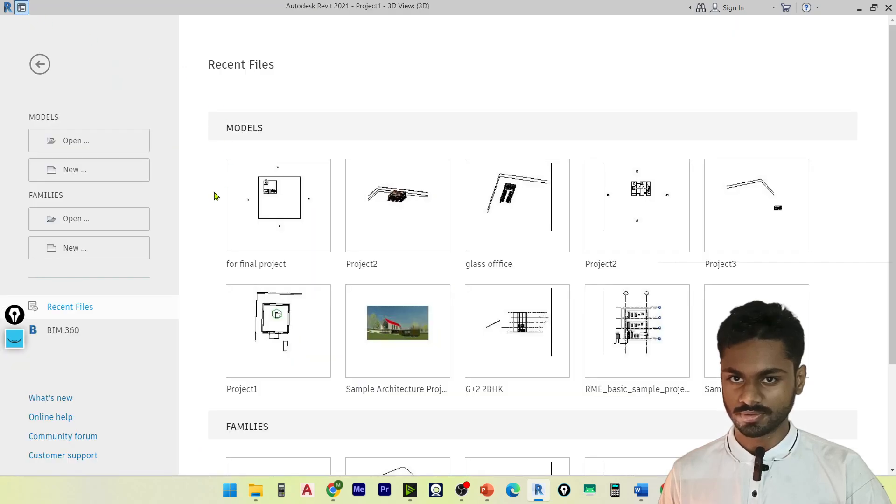
pyautogui.click(263, 250)
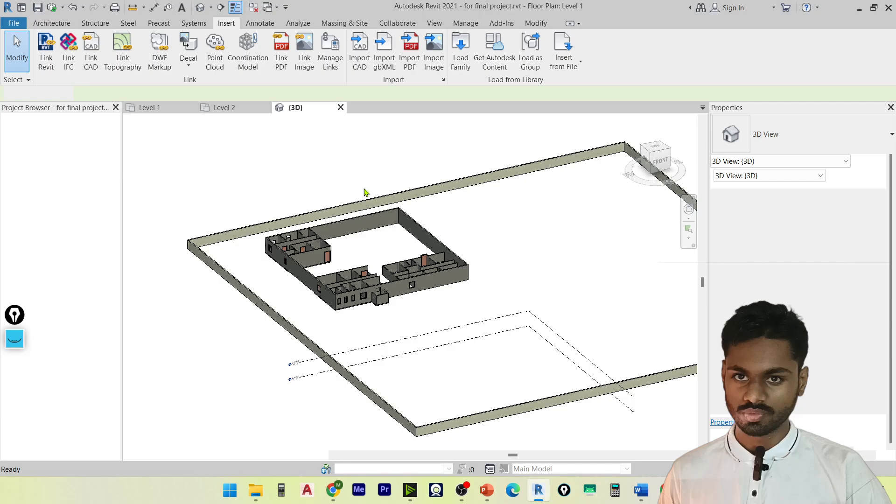
pyautogui.click(298, 108)
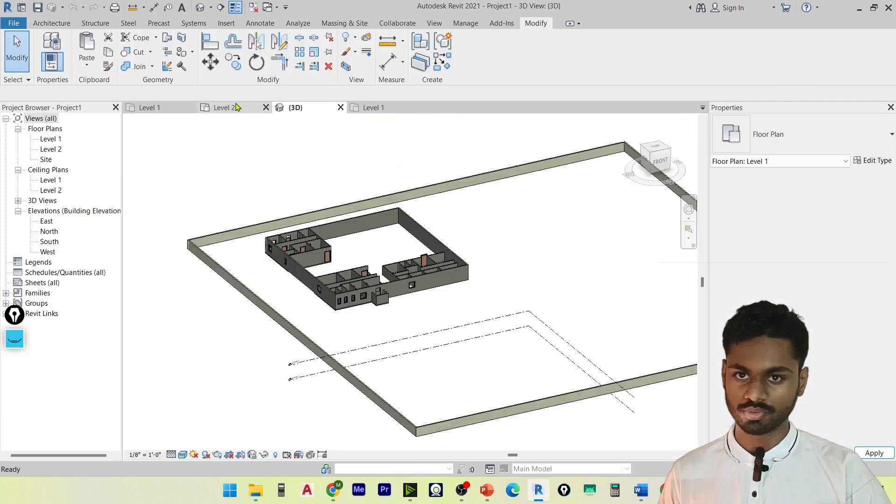
pyautogui.moveTo(355, 224)
pyautogui.keyDown('shift'); pyautogui.mouseDown(button='middle')
pyautogui.moveTo(368, 230)
pyautogui.moveTo(372, 126)
pyautogui.mouseUp(button='middle'); pyautogui.keyUp('shift')
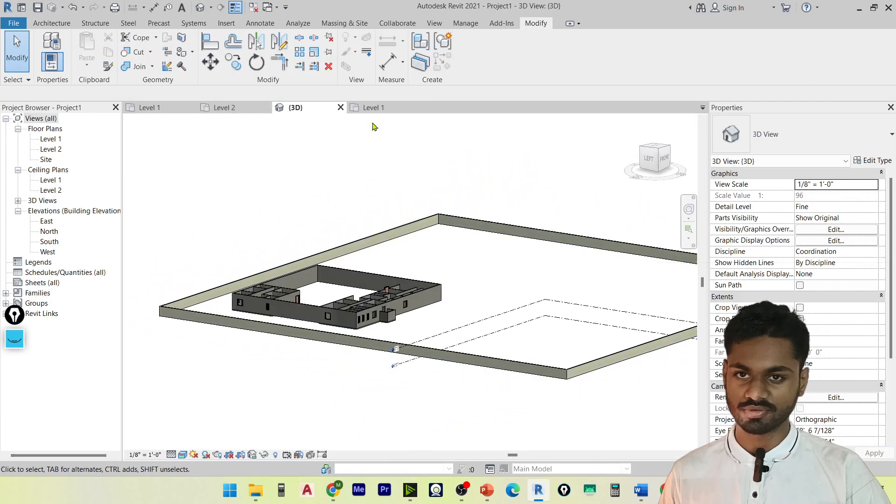
pyautogui.click(374, 108)
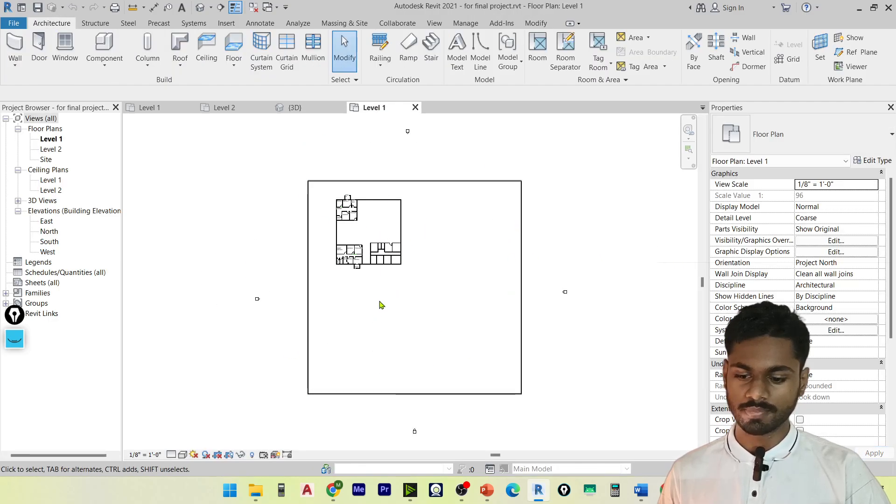
pyautogui.click(277, 106)
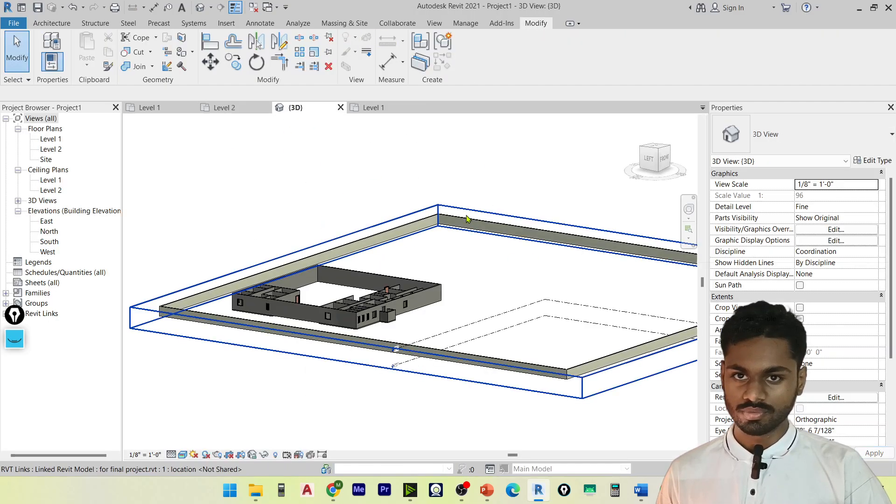
# Step: Select the linked model in Project1's 3D view and review the building within its boundary wall
pyautogui.click(353, 293)
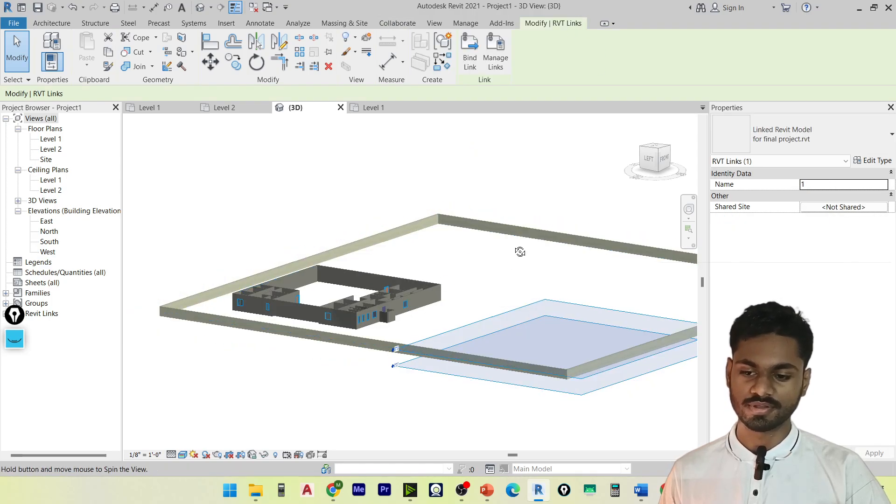
pyautogui.keyDown('shift'); pyautogui.moveTo(520, 252); pyautogui.dragTo(308, 264, button='middle'); pyautogui.keyUp('shift')
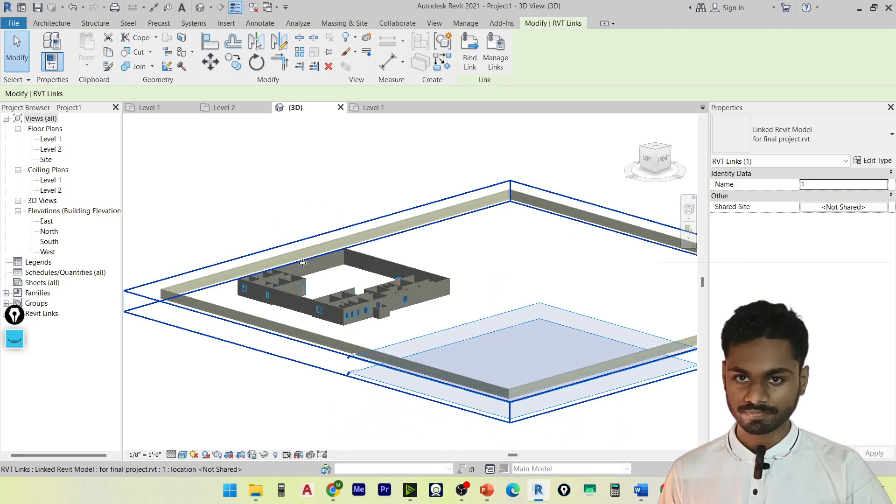
pyautogui.scroll(6, 297, 290)
pyautogui.scroll(-5, 430, 233)
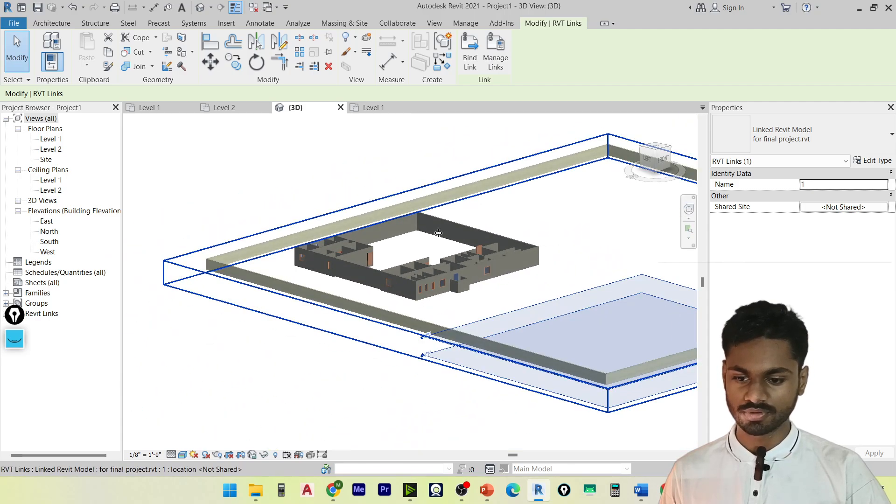
pyautogui.moveTo(487, 262); pyautogui.dragTo(407, 266, button='middle')
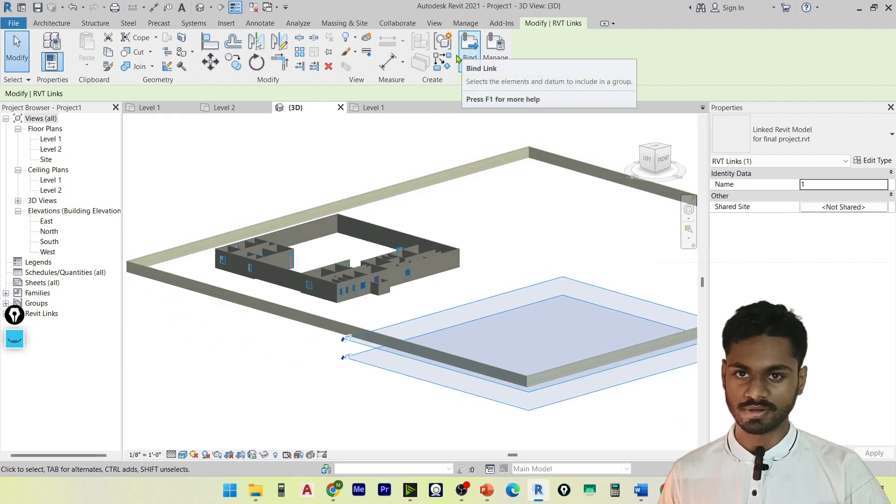
# Step: Move and expand the screen-annotation toolbar, try its pen tool and return to the normal cursor
pyautogui.moveTo(15, 316); pyautogui.dragTo(15, 6)
pyautogui.click(8, 44)
pyautogui.click(11, 97)
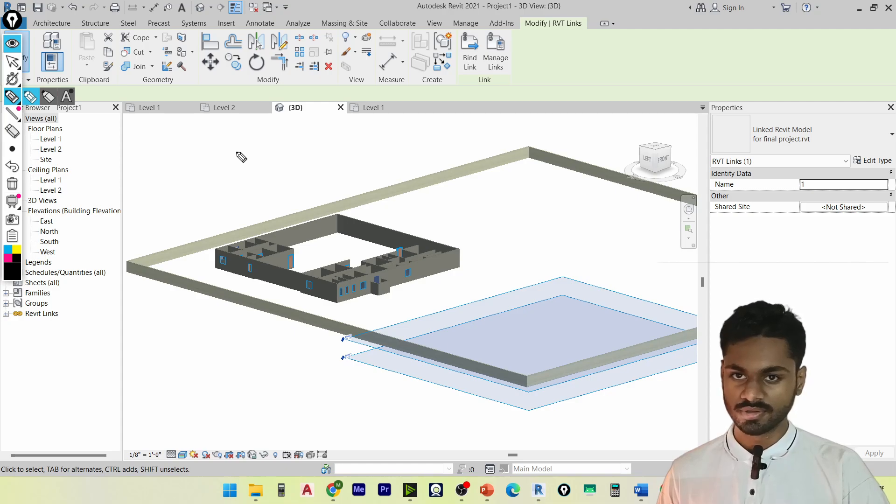
pyautogui.hotkey('ctrl', 'shift', '2')
# Step: Annotate a raised front view of the linked model, marking the building 1 and sketching two further building outlines labelled 2 and 3
pyautogui.scroll(-1, 467, 190)
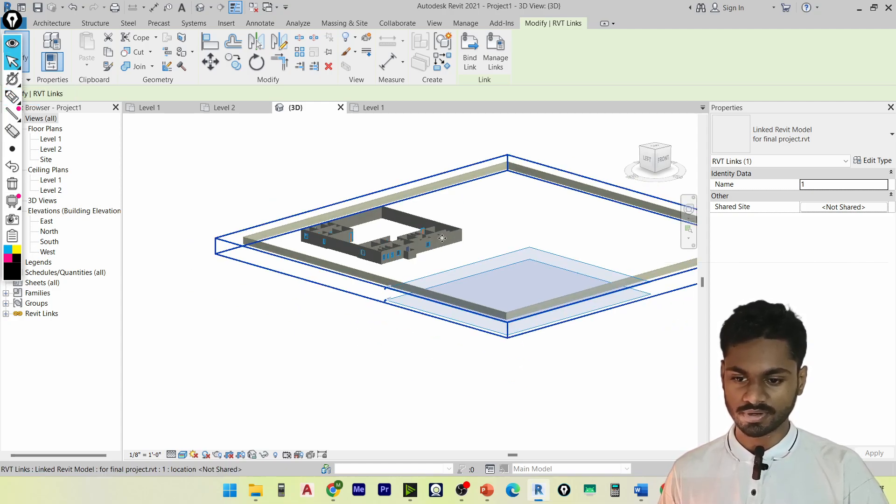
pyautogui.keyDown('shift'); pyautogui.moveTo(470, 234); pyautogui.dragTo(365, 251, button='middle'); pyautogui.keyUp('shift')
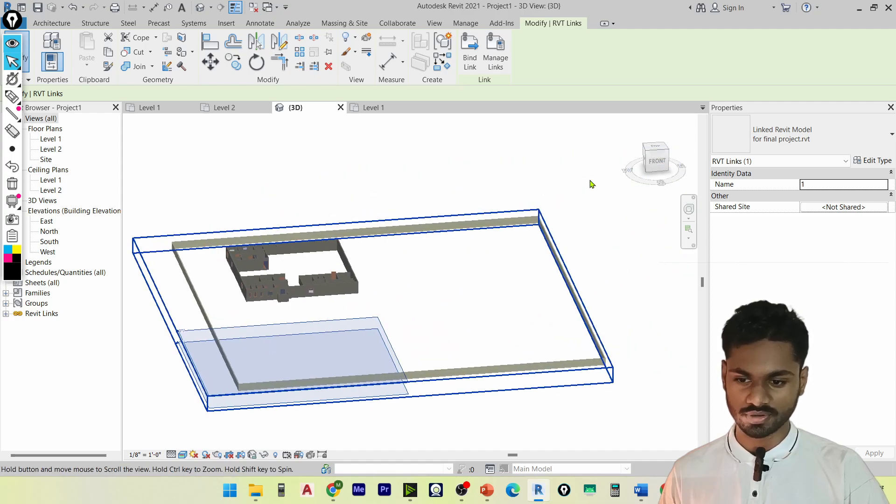
pyautogui.scroll(1, 268, 284)
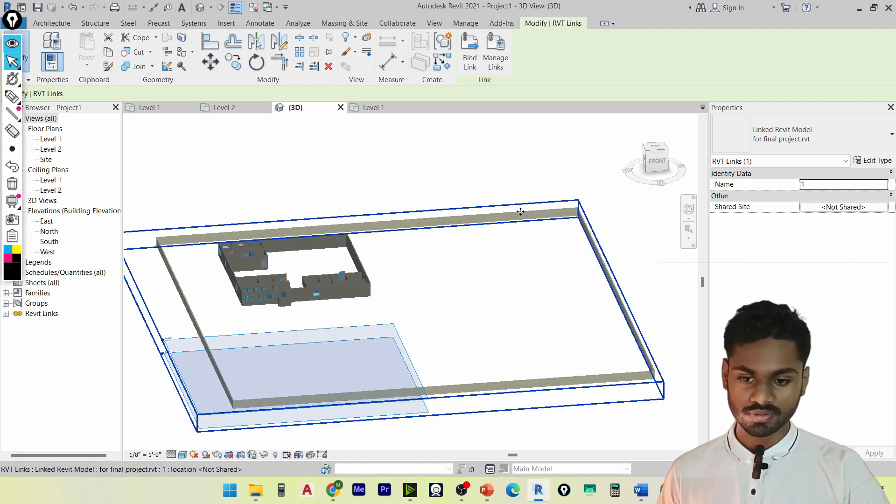
pyautogui.keyDown('shift'); pyautogui.moveTo(520, 212); pyautogui.dragTo(457, 206, button='middle'); pyautogui.keyUp('shift')
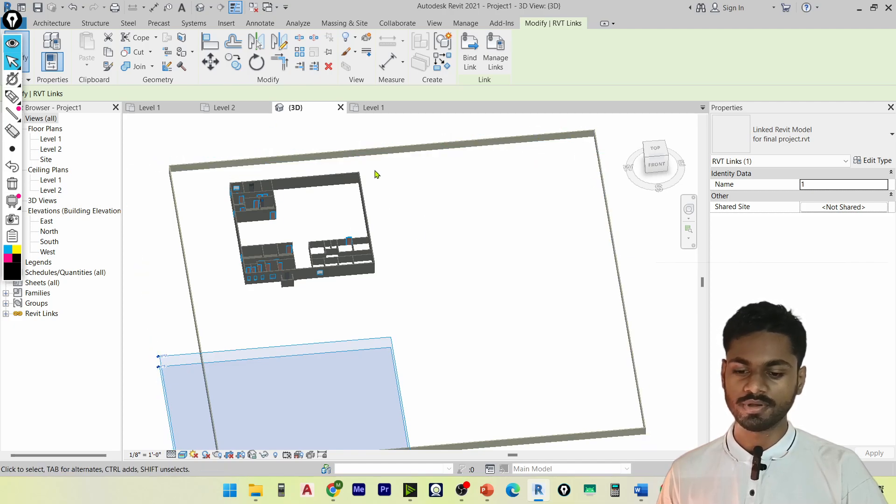
pyautogui.scroll(3, 206, 156)
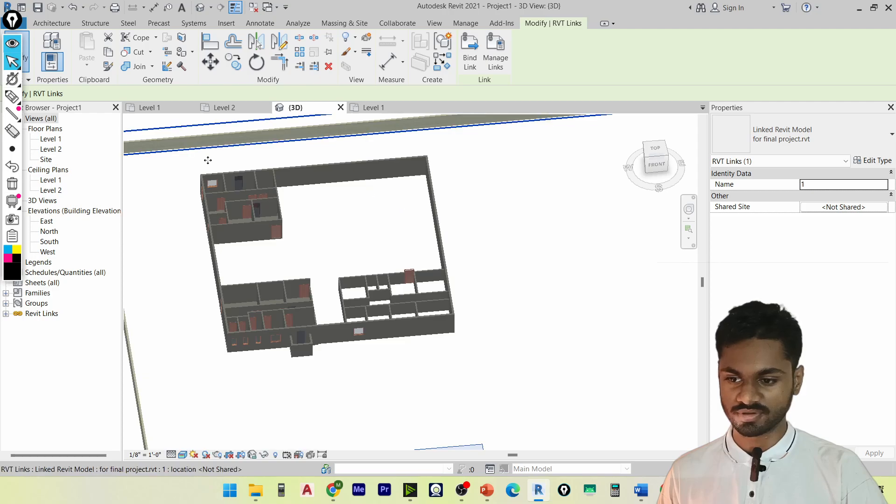
pyautogui.click(13, 112)
pyautogui.click(31, 113)
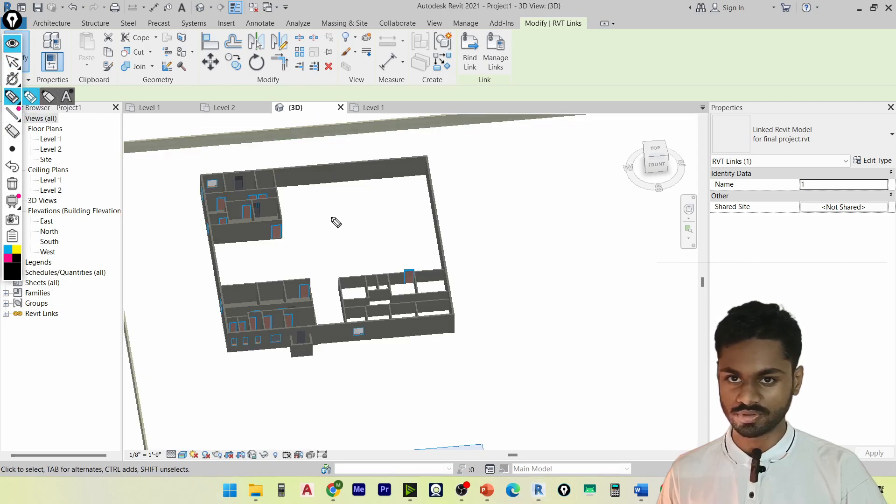
pyautogui.moveTo(331, 216); pyautogui.dragTo(331, 250)
pyautogui.moveTo(532, 198)
pyautogui.mouseDown()
pyautogui.moveTo(633, 231)
pyautogui.moveTo(546, 296)
pyautogui.moveTo(533, 197)
pyautogui.moveTo(599, 244)
pyautogui.mouseUp()
pyautogui.moveTo(406, 376)
pyautogui.mouseDown()
pyautogui.moveTo(512, 411)
pyautogui.moveTo(400, 406)
pyautogui.moveTo(406, 376)
pyautogui.moveTo(449, 398)
pyautogui.mouseUp()
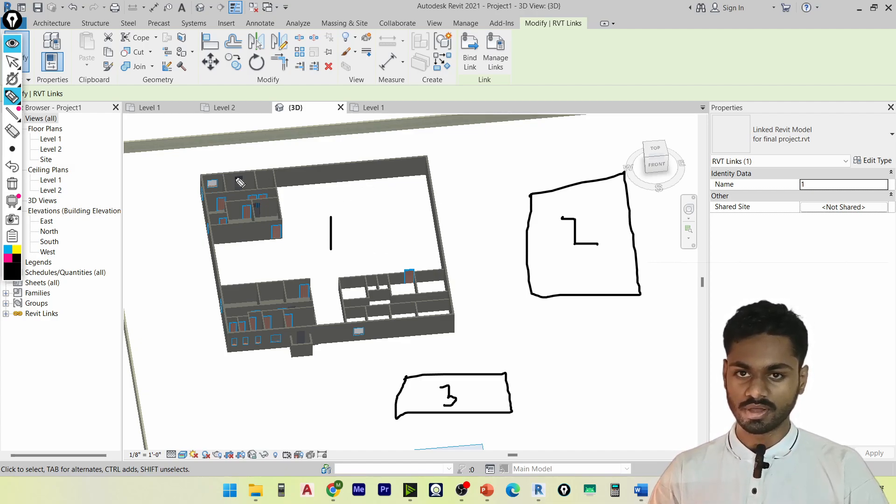
# Step: Bring the whole site into view, sketch a freehand outline along its boundary wall and clear all pen annotations
pyautogui.hotkey('ctrl', 'F1')
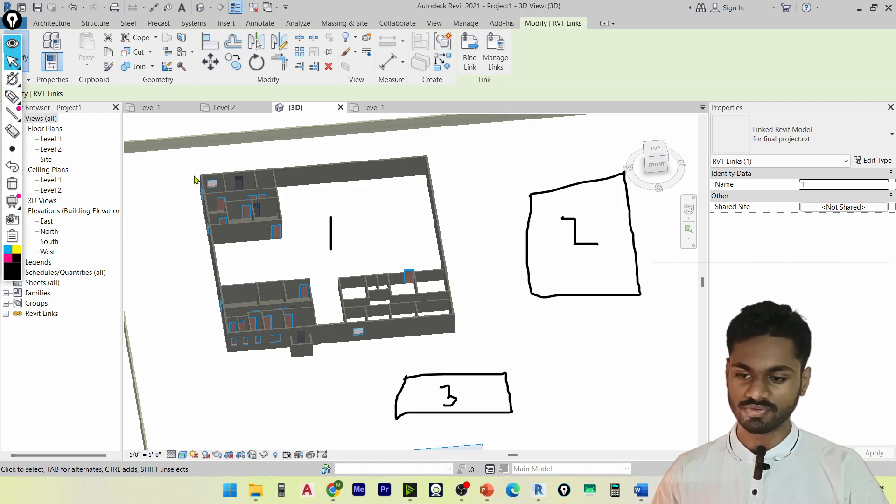
pyautogui.scroll(-3, 199, 181)
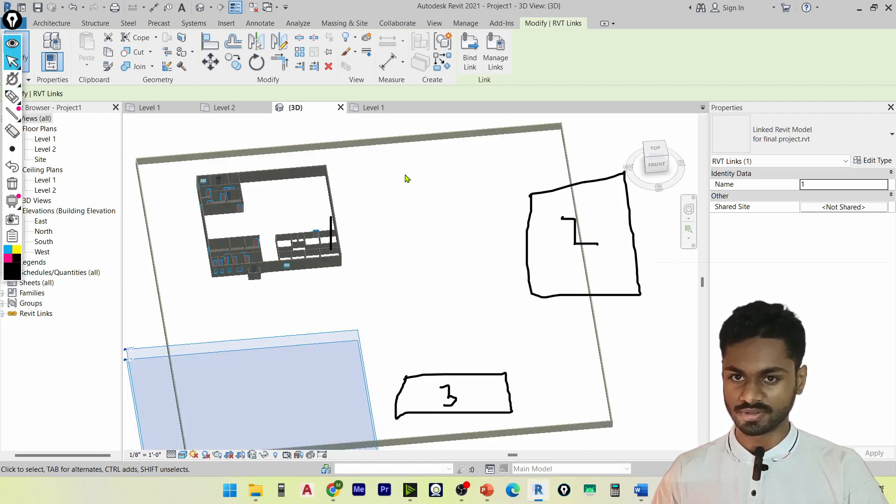
pyautogui.moveTo(475, 171); pyautogui.dragTo(525, 150, button='middle')
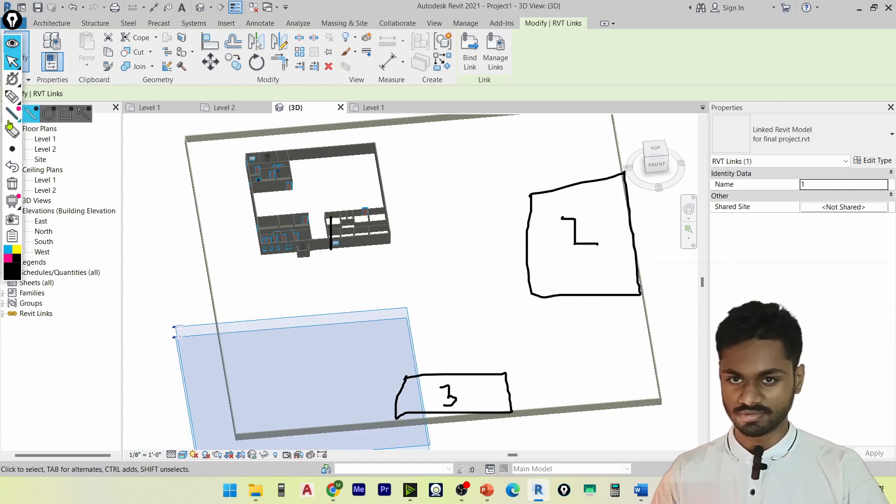
pyautogui.click(12, 96)
pyautogui.moveTo(181, 139)
pyautogui.mouseDown()
pyautogui.moveTo(577, 111)
pyautogui.moveTo(624, 268)
pyautogui.moveTo(617, 386)
pyautogui.moveTo(273, 402)
pyautogui.moveTo(218, 116)
pyautogui.mouseUp()
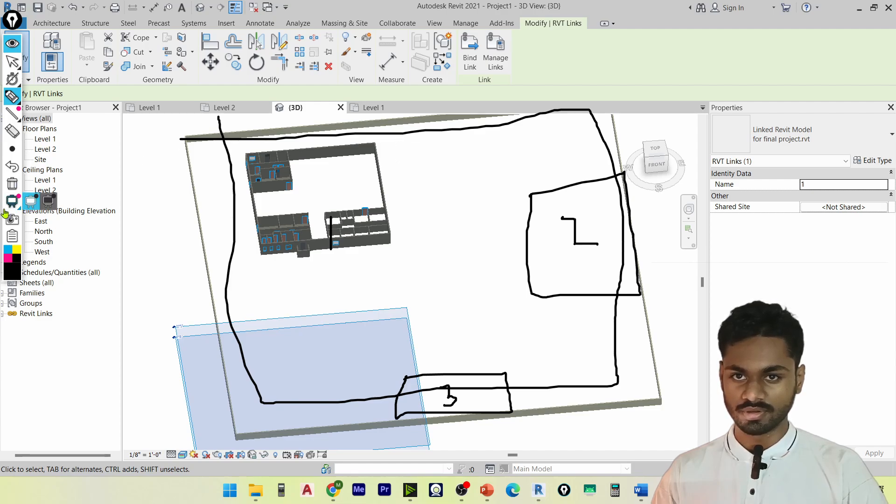
pyautogui.click(12, 184)
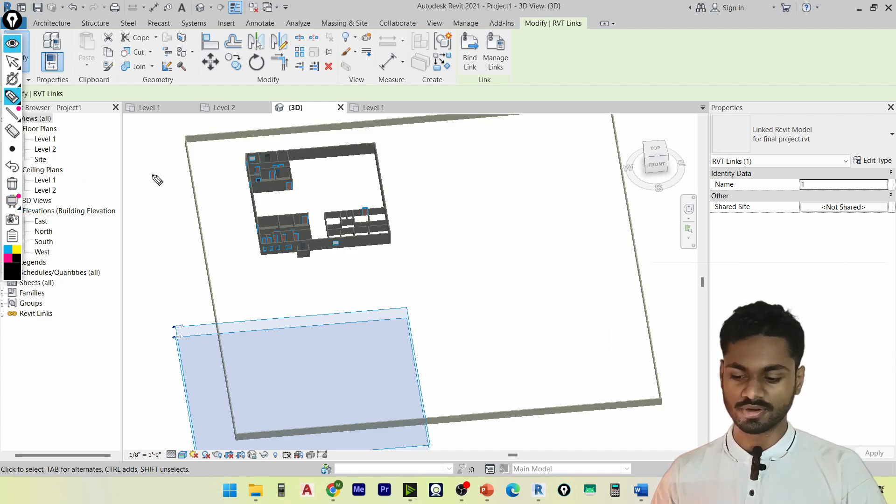
# Step: Put away the annotation pen, deselect the linked model and close the extra Level 1 view beside the 3D view
pyautogui.click(12, 61)
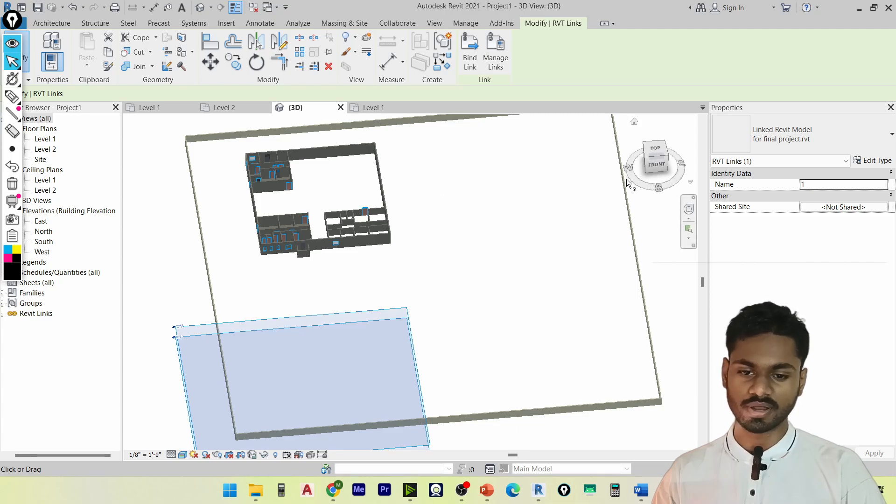
pyautogui.click(365, 258)
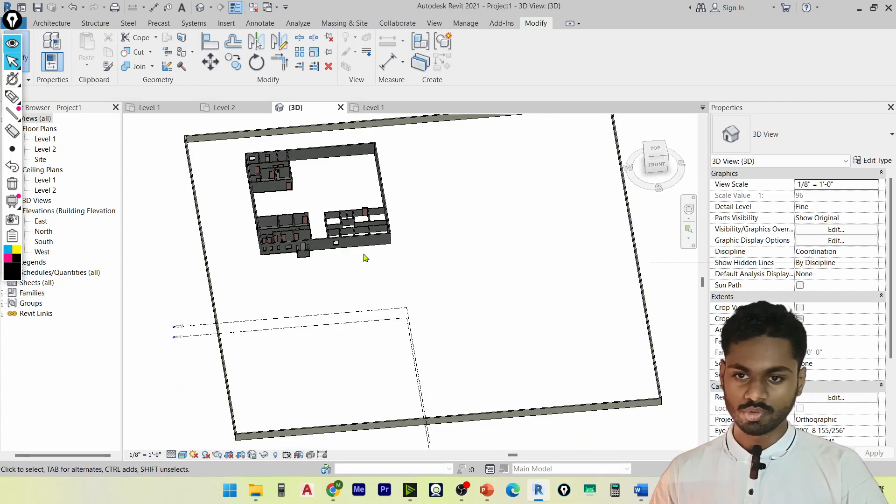
pyautogui.keyDown('shift'); pyautogui.moveTo(244, 284); pyautogui.dragTo(366, 136, button='middle'); pyautogui.keyUp('shift')
pyautogui.click(369, 110)
pyautogui.click(313, 111)
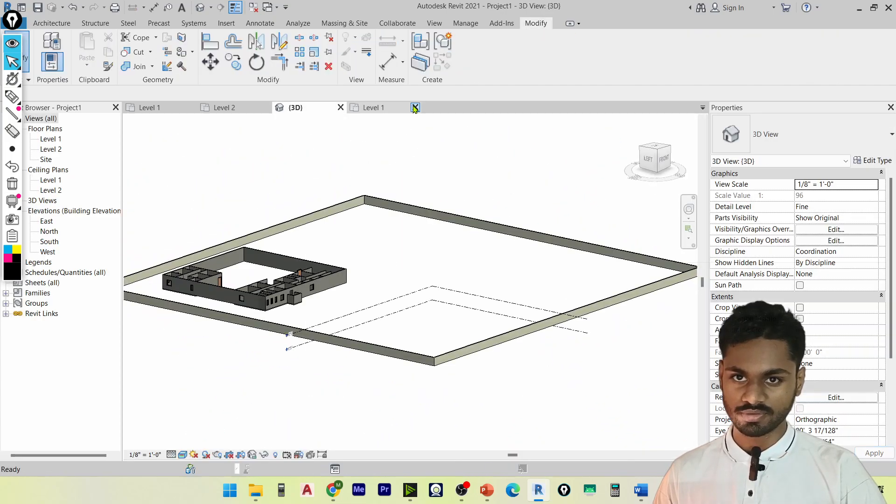
pyautogui.click(415, 108)
pyautogui.keyDown('shift'); pyautogui.moveTo(426, 270); pyautogui.dragTo(310, 252, button='middle'); pyautogui.keyUp('shift')
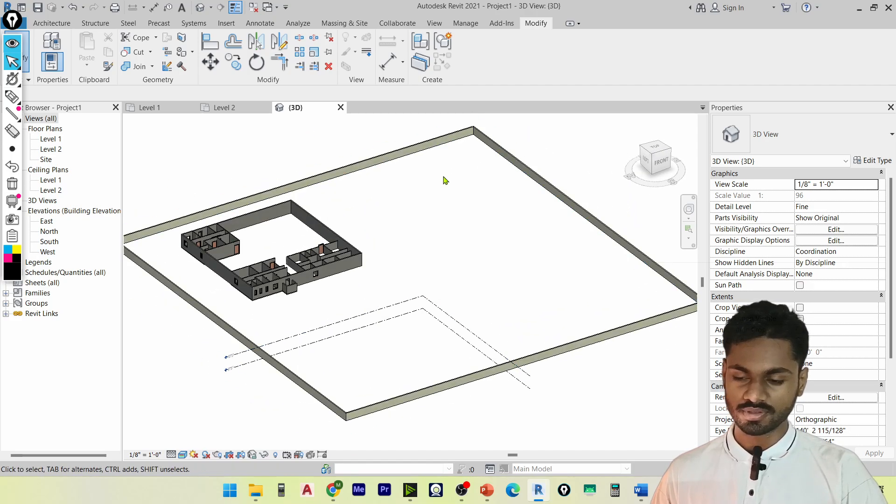
# Step: Try to open for final project.rvt from the desktop, dismiss the link-unloading prompt and return to Revit
pyautogui.press('super+d')
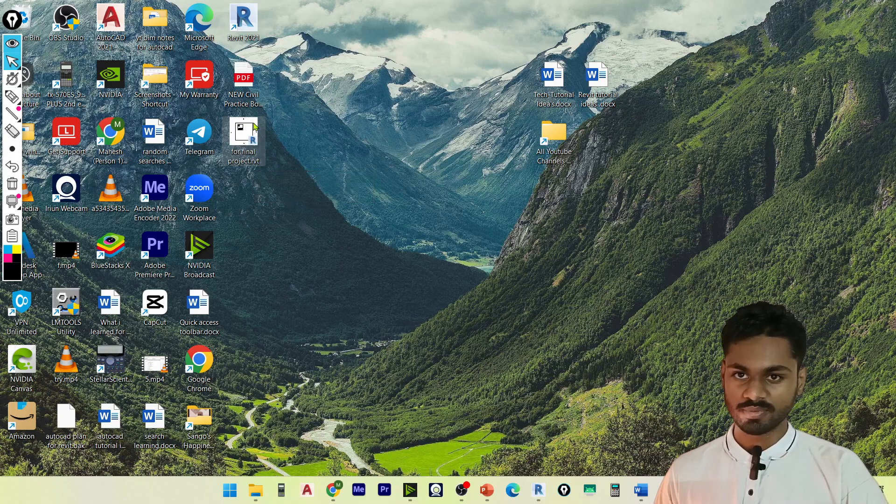
pyautogui.doubleClick(243, 145)
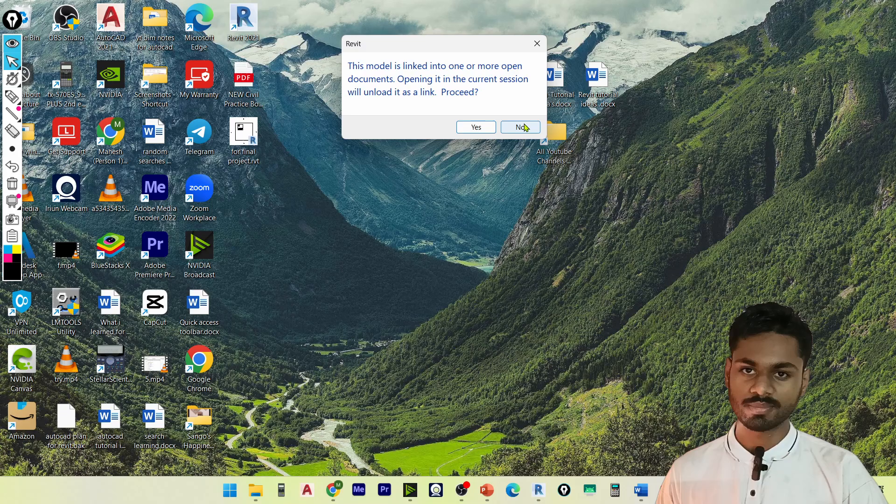
pyautogui.click(537, 44)
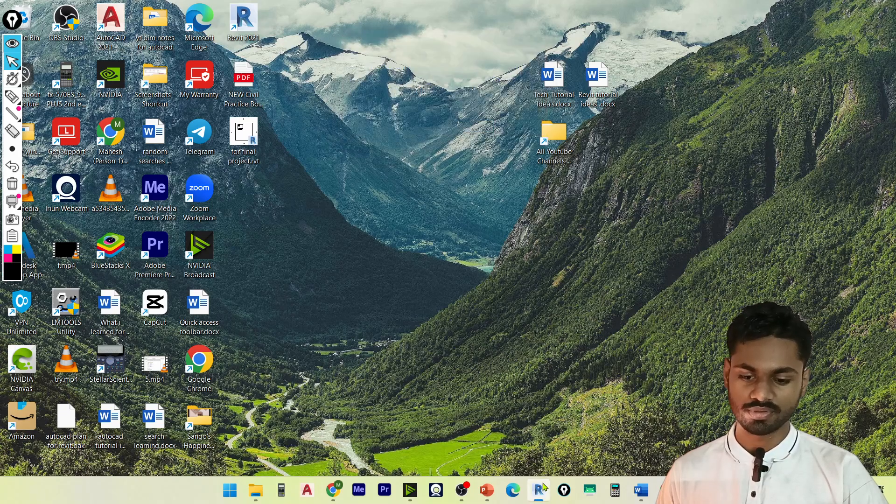
pyautogui.click(540, 489)
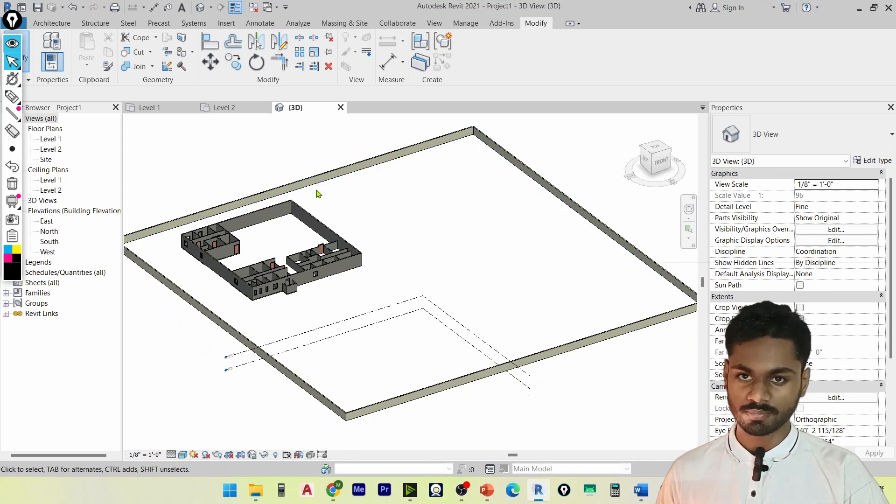
# Step: Collapse the annotation toolbar and set the 3D view's visual style to Wireframe
pyautogui.click(337, 169)
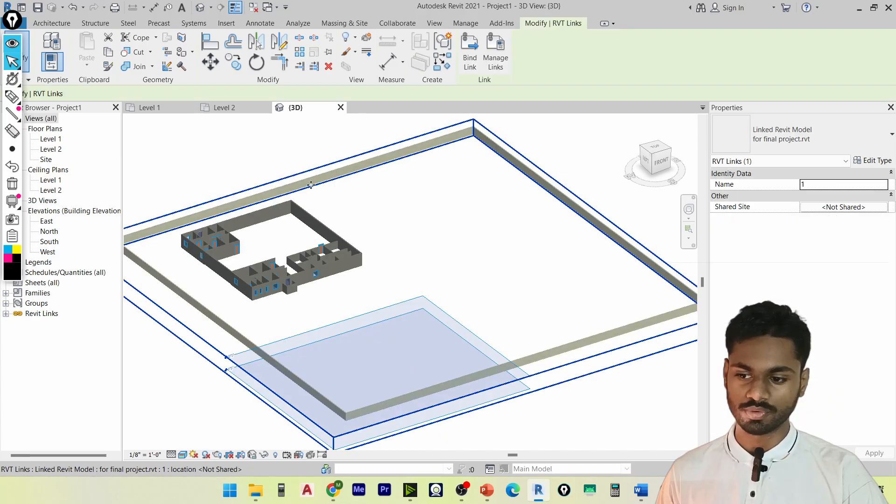
pyautogui.click(27, 49)
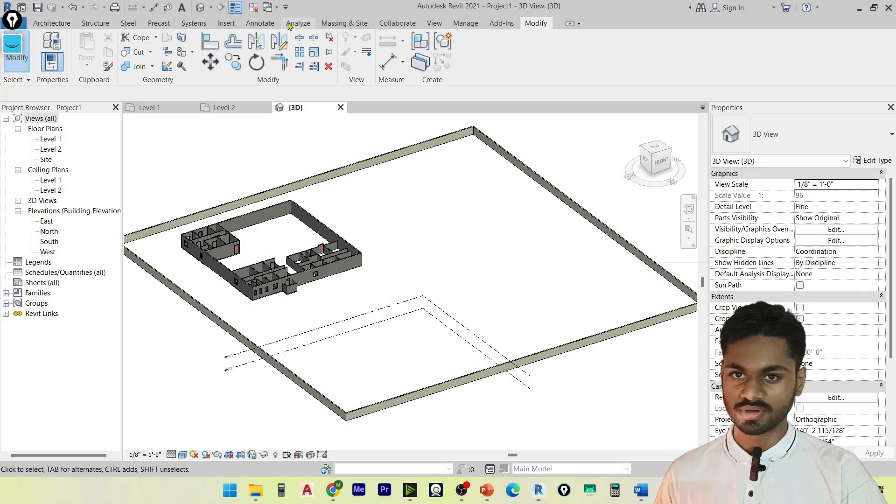
pyautogui.click(226, 23)
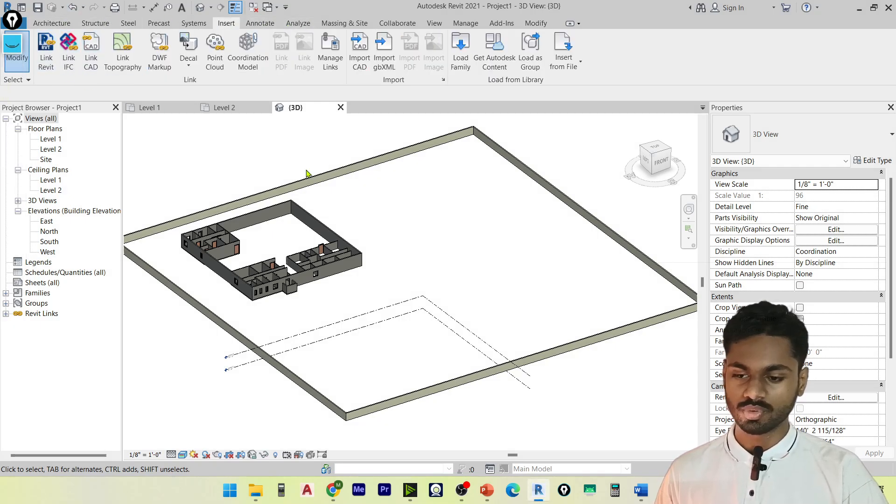
pyautogui.moveTo(319, 185); pyautogui.dragTo(380, 269, button='middle')
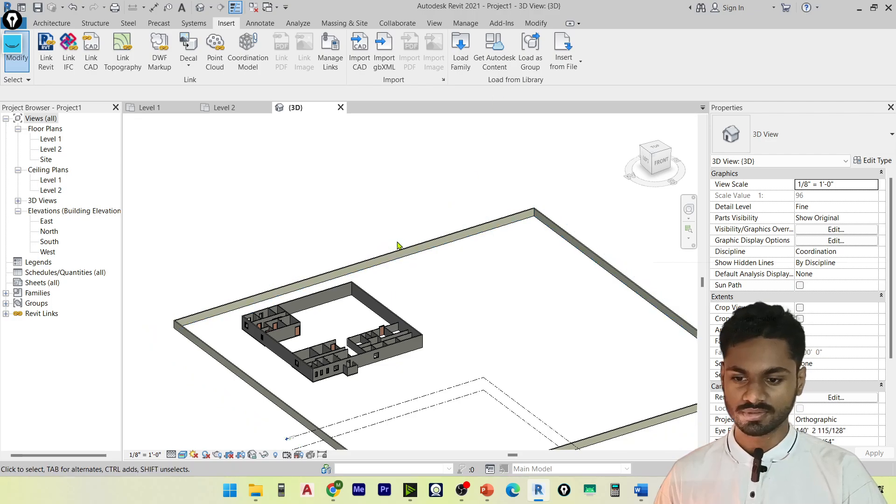
pyautogui.scroll(1, 280, 326)
pyautogui.scroll(-2, 279, 326)
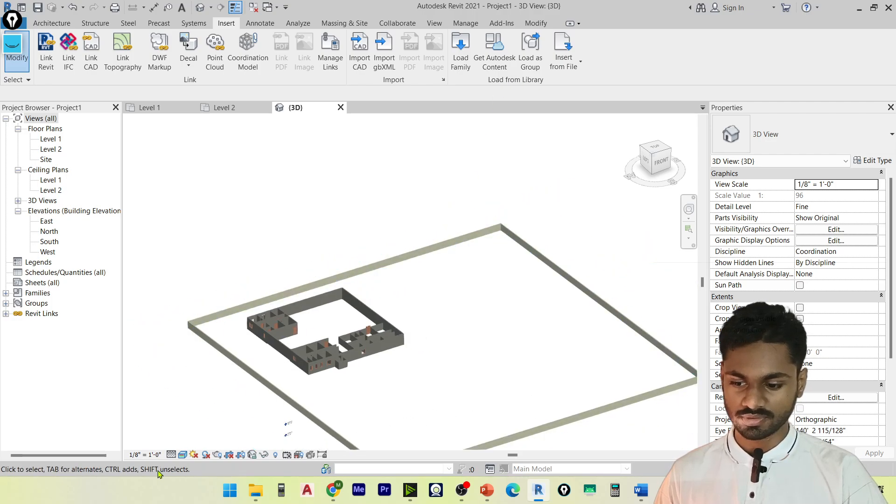
pyautogui.click(183, 454)
pyautogui.click(219, 395)
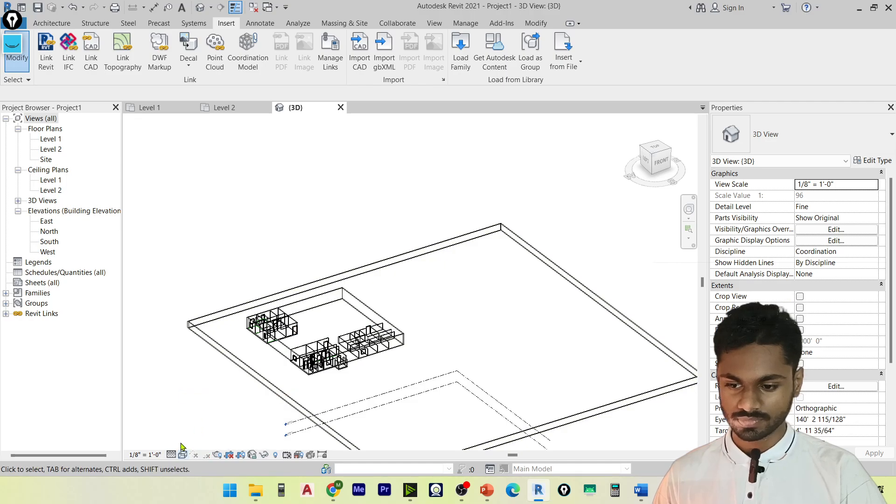
# Step: Select the linked model, start Bind Link and move its options dialog clear of the building
pyautogui.scroll(2, 289, 326)
pyautogui.click(302, 322)
pyautogui.scroll(3, 274, 329)
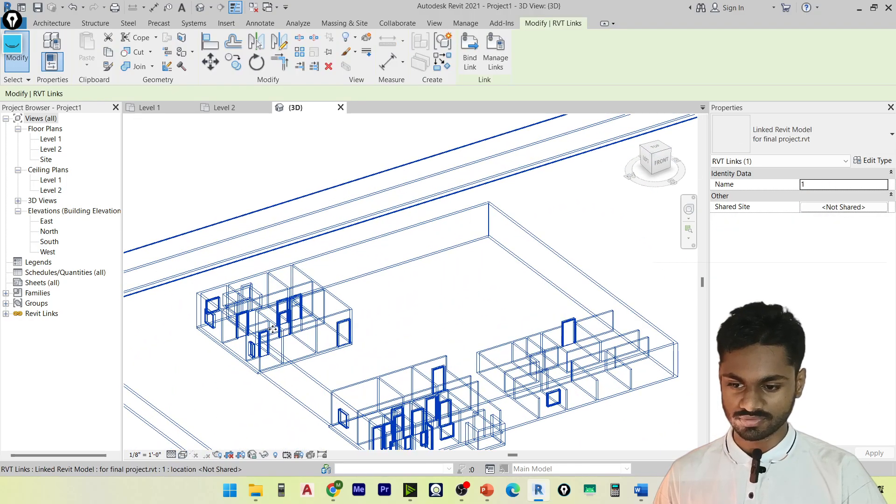
pyautogui.click(470, 59)
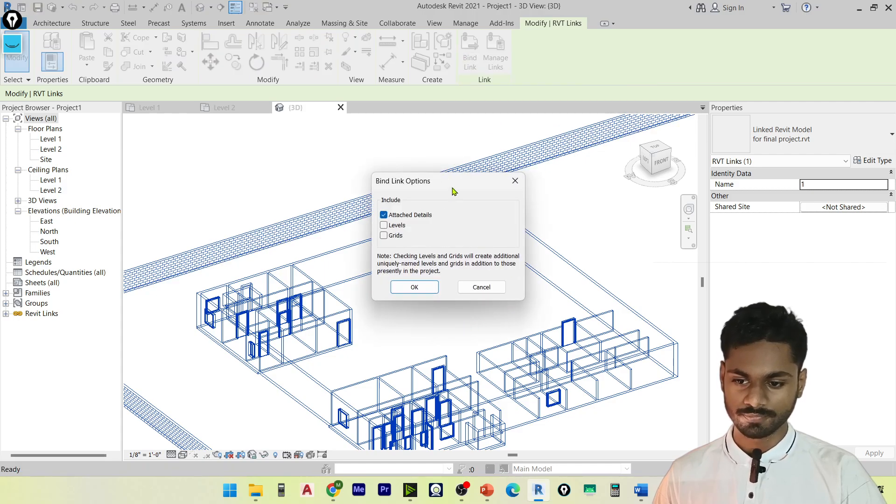
pyautogui.moveTo(452, 191); pyautogui.dragTo(417, 39)
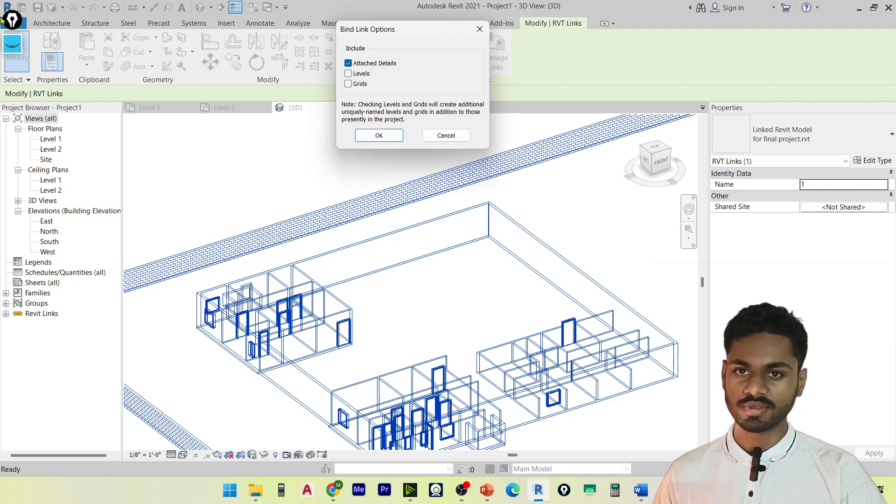
# Step: Annotate the Attached Details option with an underline and a leader to a handwritten M, outlining sample openings on the model
pyautogui.click(13, 44)
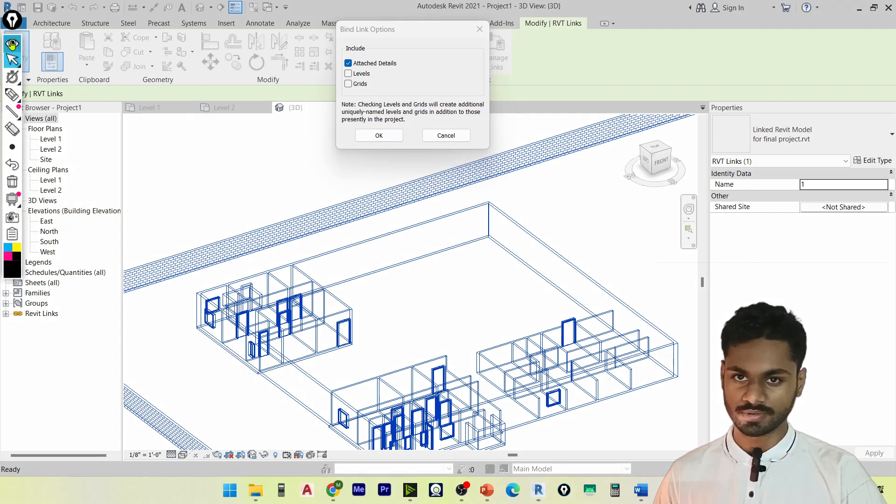
pyautogui.click(12, 95)
pyautogui.moveTo(377, 68); pyautogui.dragTo(400, 68)
pyautogui.moveTo(418, 69); pyautogui.dragTo(511, 55)
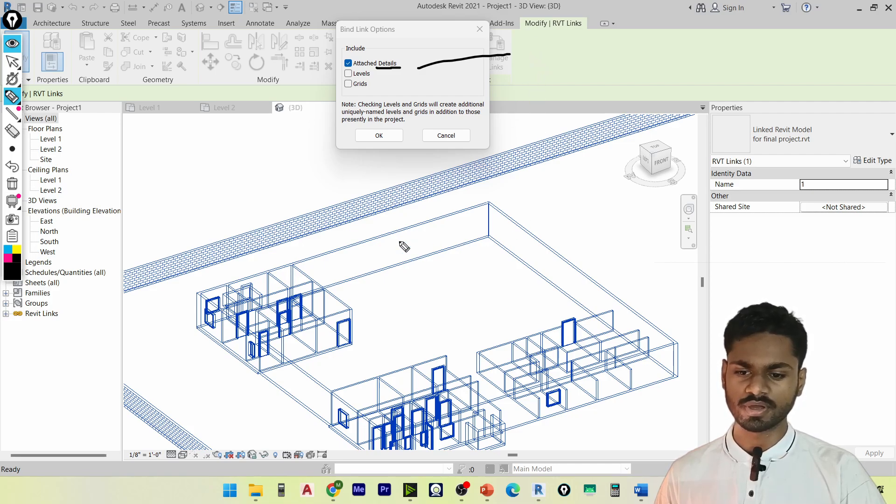
pyautogui.moveTo(381, 249)
pyautogui.mouseDown()
pyautogui.moveTo(397, 236)
pyautogui.moveTo(379, 242)
pyautogui.mouseUp()
pyautogui.moveTo(334, 335)
pyautogui.mouseDown()
pyautogui.moveTo(348, 322)
pyautogui.moveTo(339, 333)
pyautogui.mouseUp()
pyautogui.moveTo(337, 411)
pyautogui.mouseDown()
pyautogui.moveTo(349, 417)
pyautogui.moveTo(342, 425)
pyautogui.mouseUp()
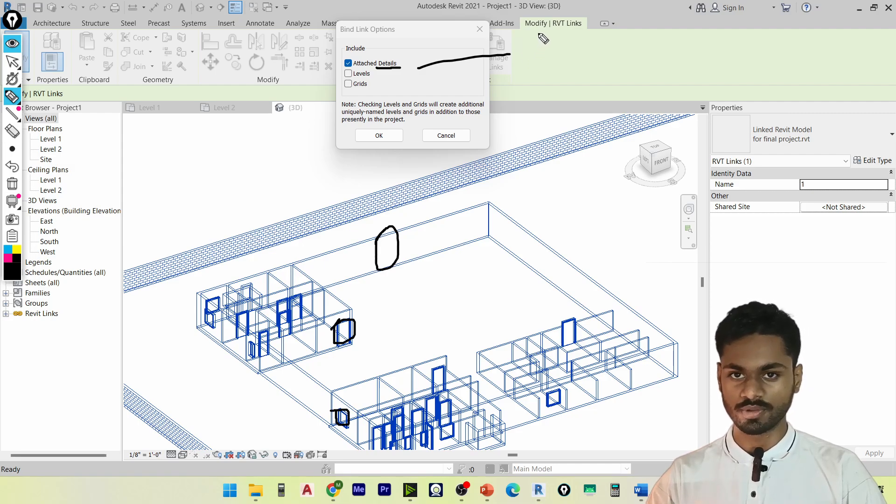
pyautogui.moveTo(540, 36)
pyautogui.mouseDown()
pyautogui.moveTo(602, 51)
pyautogui.moveTo(608, 65)
pyautogui.mouseUp()
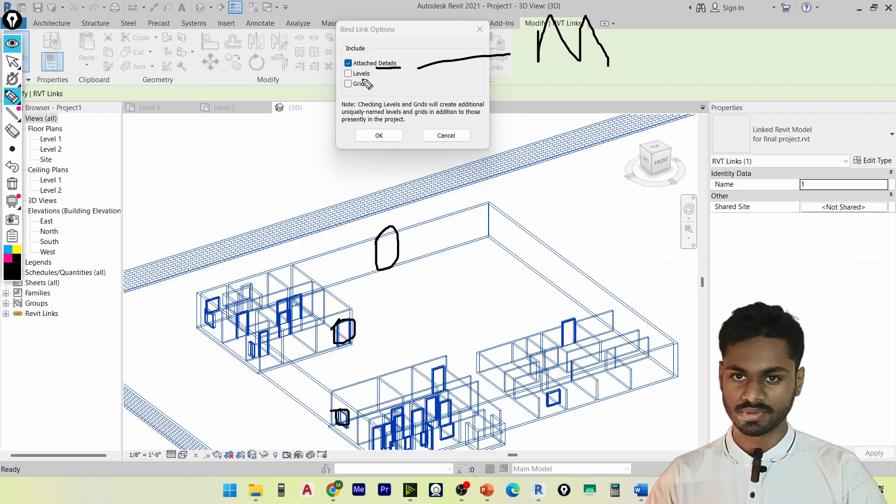
# Step: Underline the Levels option and draw a leader from it to a handwritten level sequence G, 1, 2, 3
pyautogui.moveTo(356, 82)
pyautogui.mouseDown()
pyautogui.moveTo(377, 79)
pyautogui.moveTo(492, 166)
pyautogui.moveTo(546, 192)
pyautogui.moveTo(546, 211)
pyautogui.mouseUp()
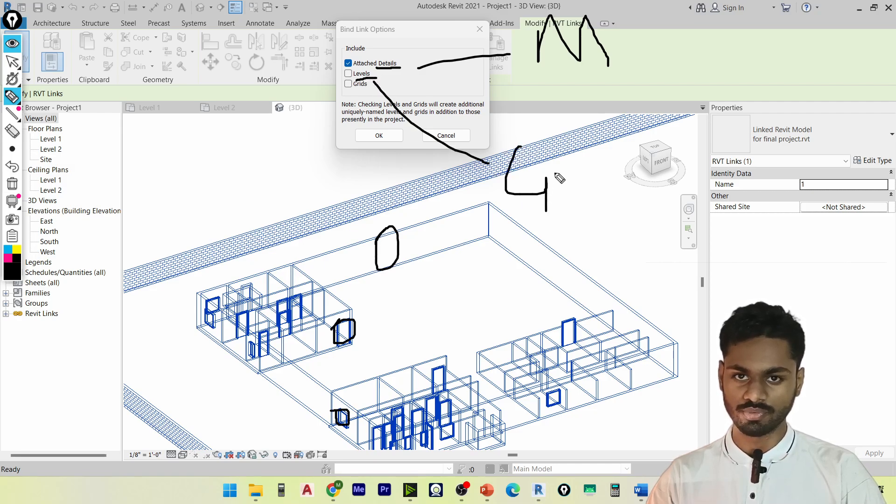
pyautogui.moveTo(601, 138); pyautogui.dragTo(604, 185)
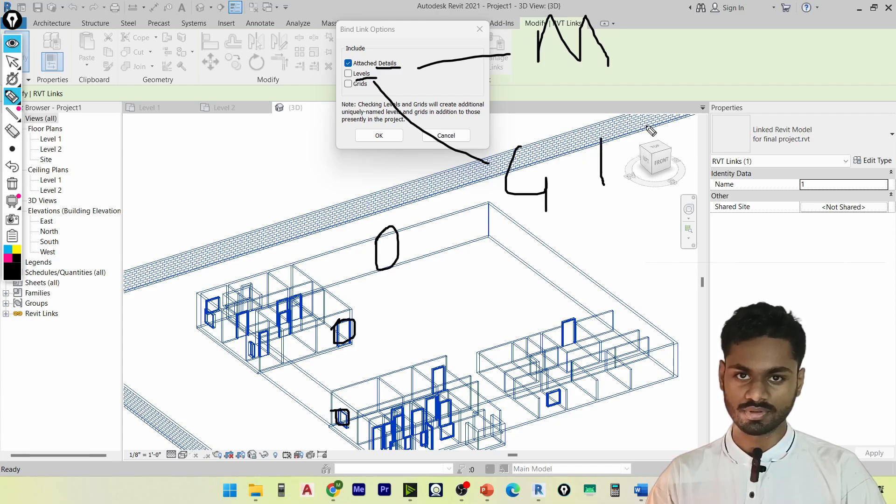
pyautogui.moveTo(646, 125); pyautogui.dragTo(690, 143)
pyautogui.moveTo(695, 86)
pyautogui.mouseDown()
pyautogui.moveTo(738, 90)
pyautogui.moveTo(737, 117)
pyautogui.mouseUp()
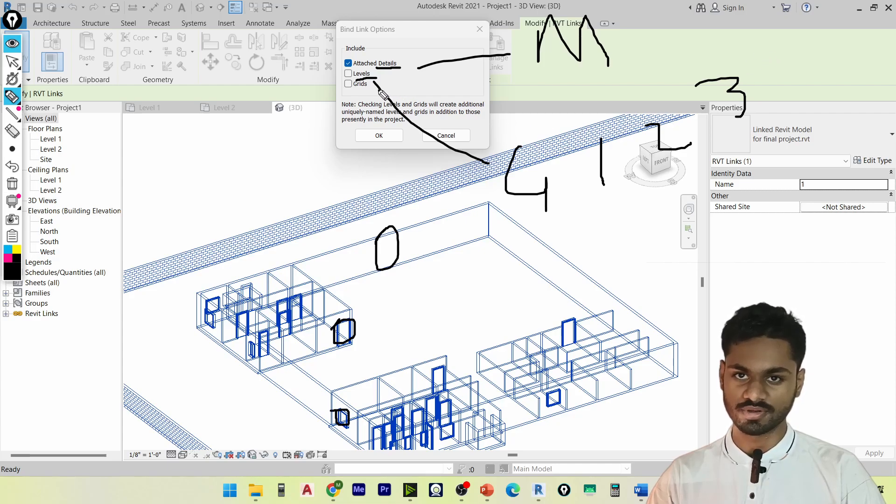
# Step: Underline the Grids option, draw a leader down from it and sketch the handwritten letters G, B and C joined by arrows
pyautogui.moveTo(348, 88)
pyautogui.mouseDown()
pyautogui.moveTo(372, 87)
pyautogui.moveTo(354, 189)
pyautogui.mouseUp()
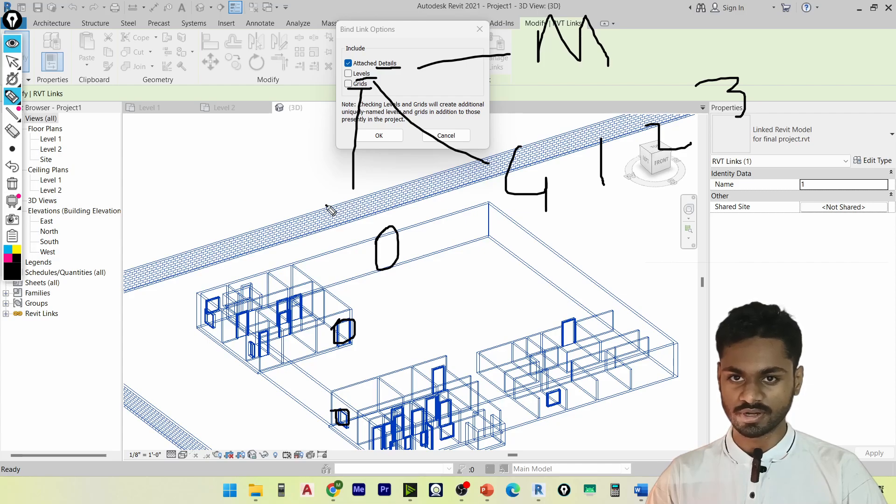
pyautogui.moveTo(320, 205)
pyautogui.mouseDown()
pyautogui.moveTo(302, 247)
pyautogui.moveTo(344, 224)
pyautogui.mouseUp()
pyautogui.moveTo(341, 212)
pyautogui.mouseDown()
pyautogui.moveTo(464, 218)
pyautogui.moveTo(418, 241)
pyautogui.mouseUp()
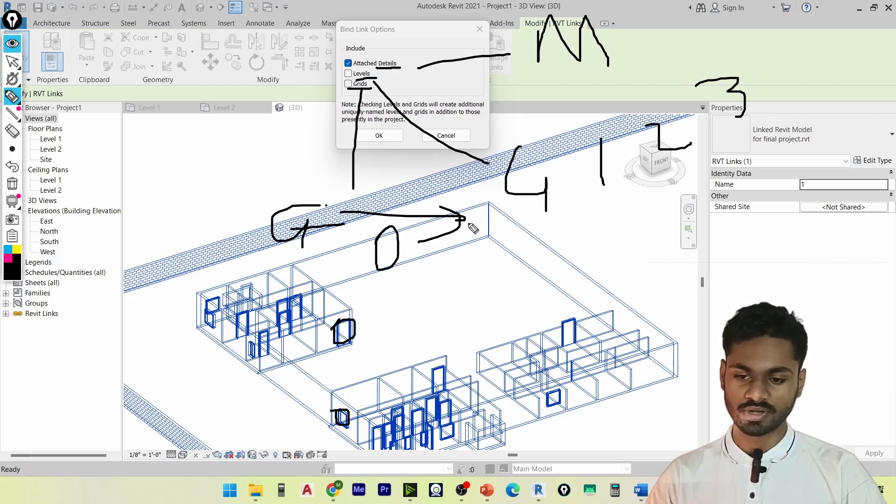
pyautogui.moveTo(481, 223)
pyautogui.mouseDown()
pyautogui.moveTo(487, 248)
pyautogui.moveTo(469, 276)
pyautogui.mouseUp()
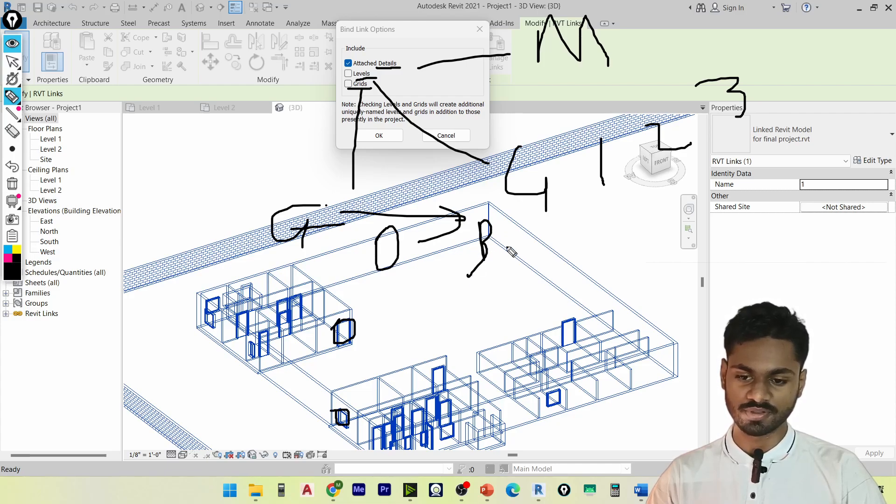
pyautogui.moveTo(506, 242)
pyautogui.mouseDown()
pyautogui.moveTo(581, 236)
pyautogui.moveTo(562, 258)
pyautogui.mouseUp()
pyautogui.moveTo(625, 222); pyautogui.dragTo(642, 258)
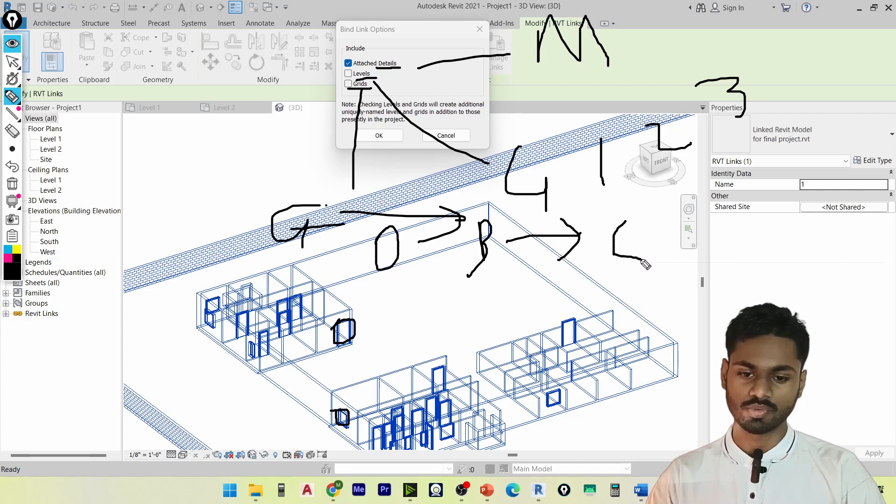
# Step: Clear all pen annotations, underline Attached Details once more and erase that mark
pyautogui.moveTo(16, 116)
pyautogui.click(12, 184)
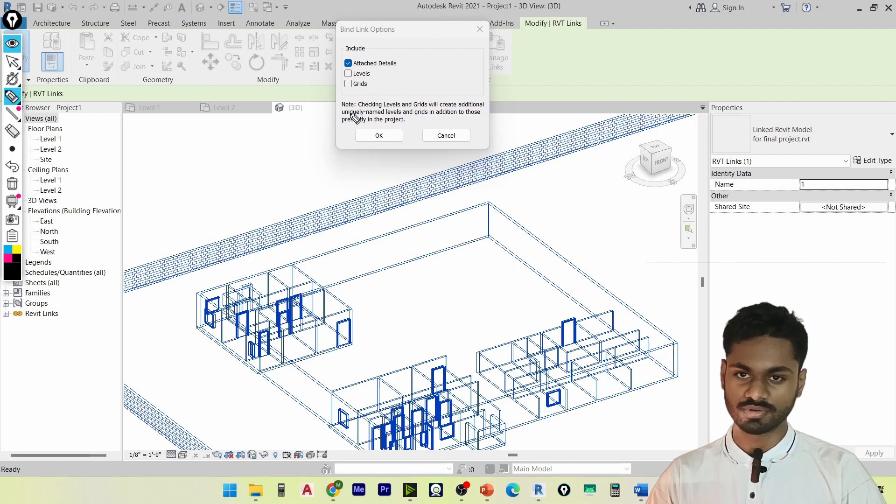
pyautogui.moveTo(358, 69); pyautogui.dragTo(394, 66)
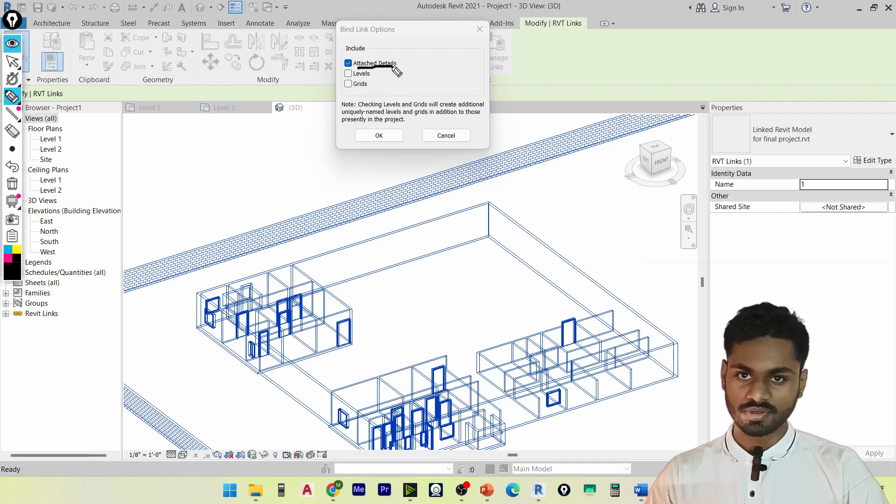
pyautogui.click(12, 184)
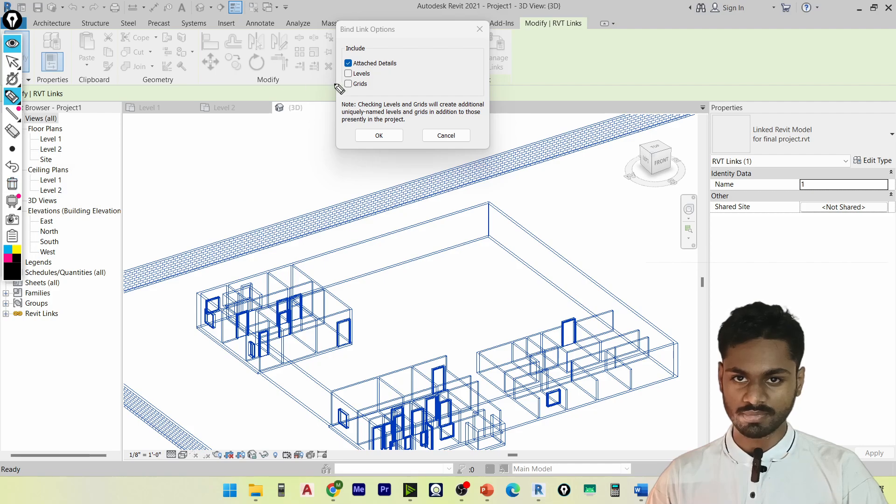
# Step: Bind the linked model with both Attached Details and Levels included
pyautogui.click(348, 73)
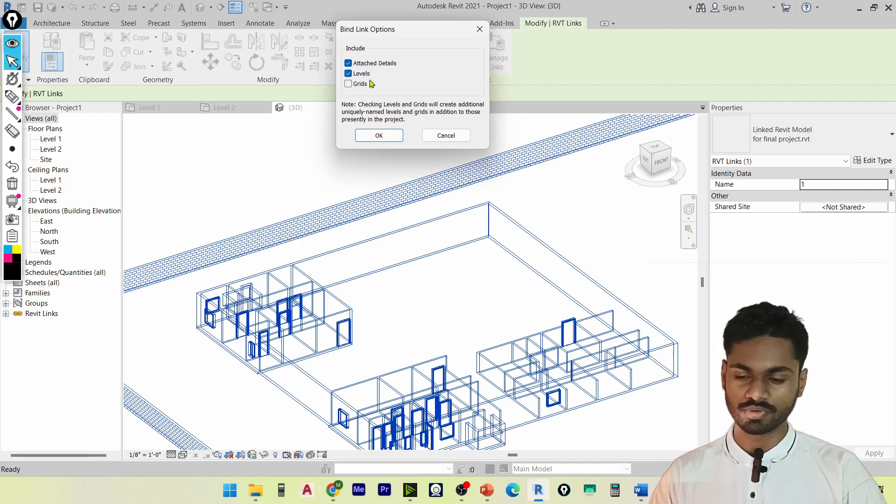
pyautogui.click(379, 135)
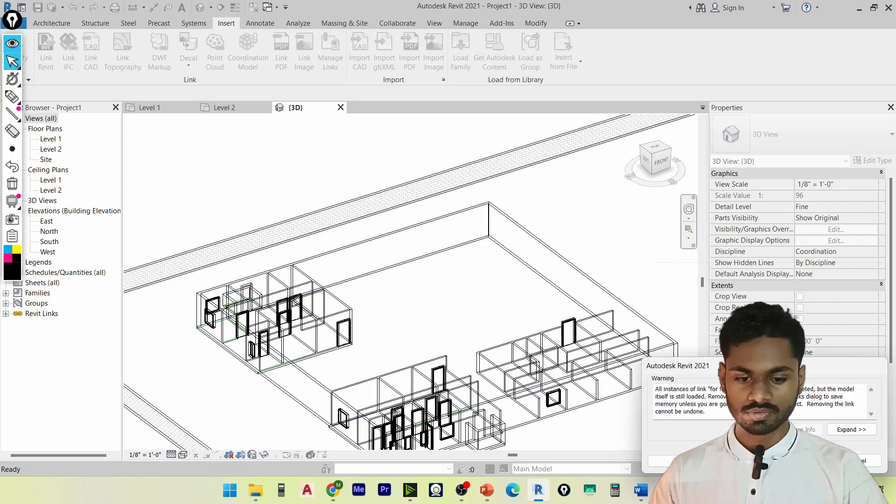
# Step: Move the warning dialog off the model and read its message about the still-loaded link for final project.rvt
pyautogui.moveTo(773, 338); pyautogui.dragTo(203, 26)
pyautogui.moveTo(144, 42); pyautogui.dragTo(319, 42)
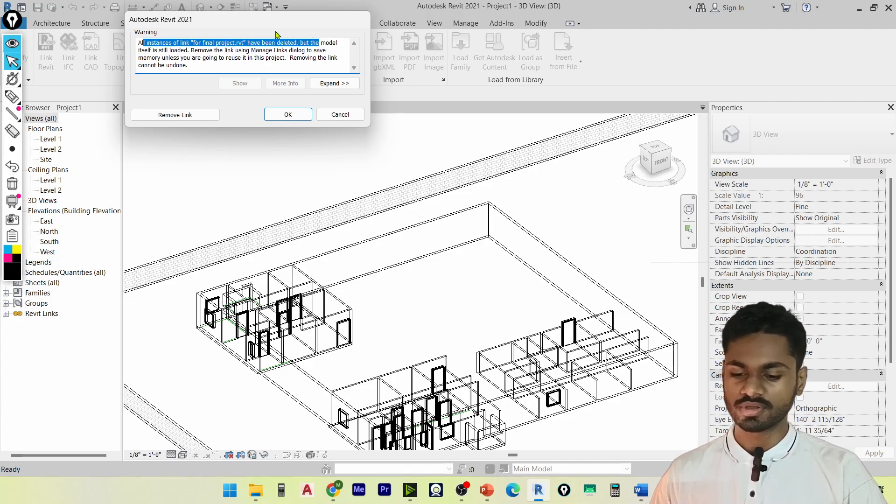
pyautogui.click(160, 44)
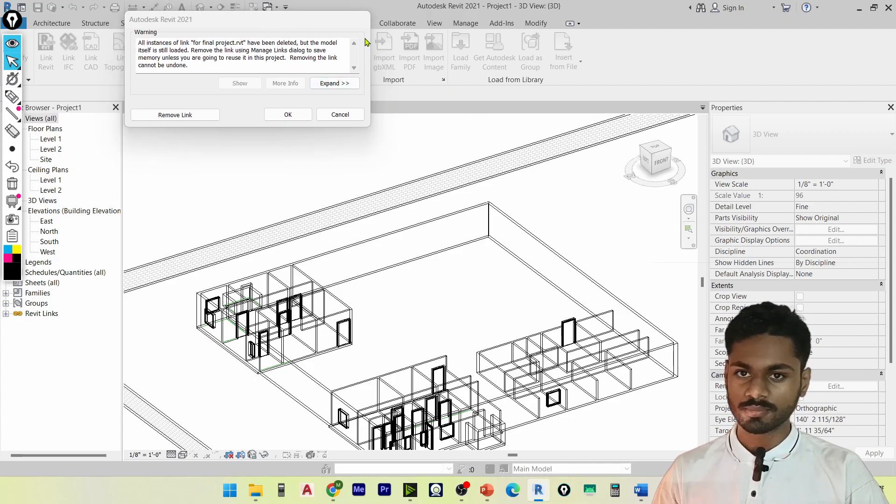
# Step: Sketch an L, two crossing strokes, a box around the letter P and a line along the building's back wall, and clear all annotations
pyautogui.click(12, 96)
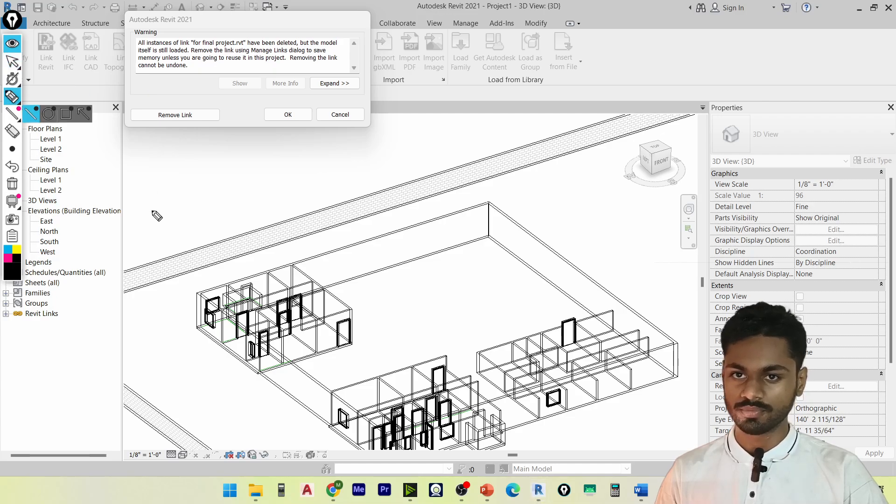
pyautogui.moveTo(181, 154); pyautogui.dragTo(240, 237)
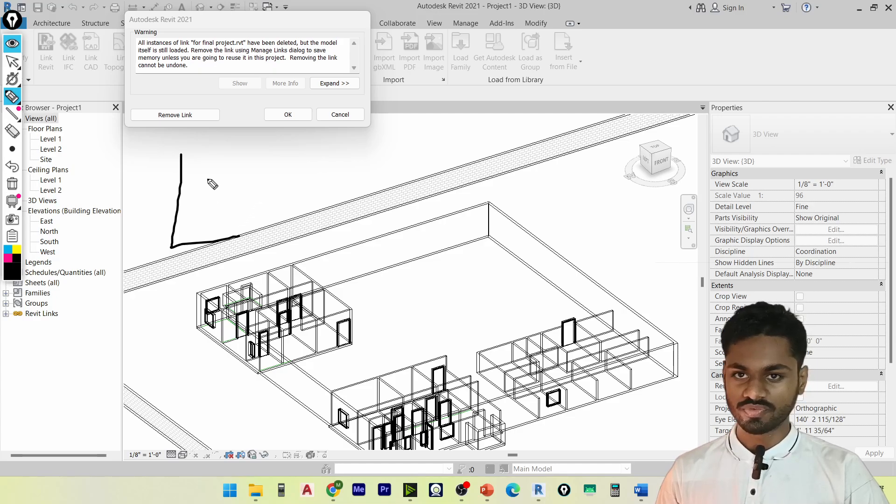
pyautogui.moveTo(232, 153); pyautogui.dragTo(148, 288)
pyautogui.moveTo(128, 173); pyautogui.dragTo(283, 298)
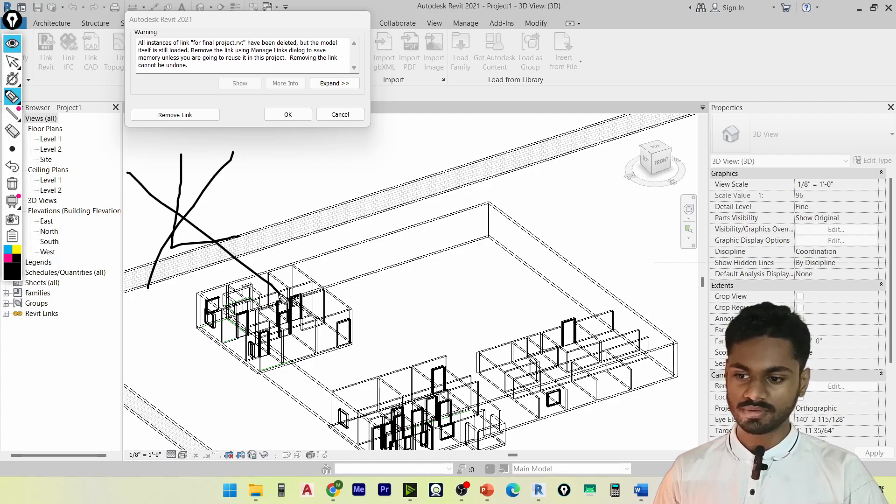
pyautogui.moveTo(374, 171)
pyautogui.mouseDown()
pyautogui.moveTo(575, 151)
pyautogui.moveTo(604, 257)
pyautogui.moveTo(383, 268)
pyautogui.moveTo(386, 155)
pyautogui.mouseUp()
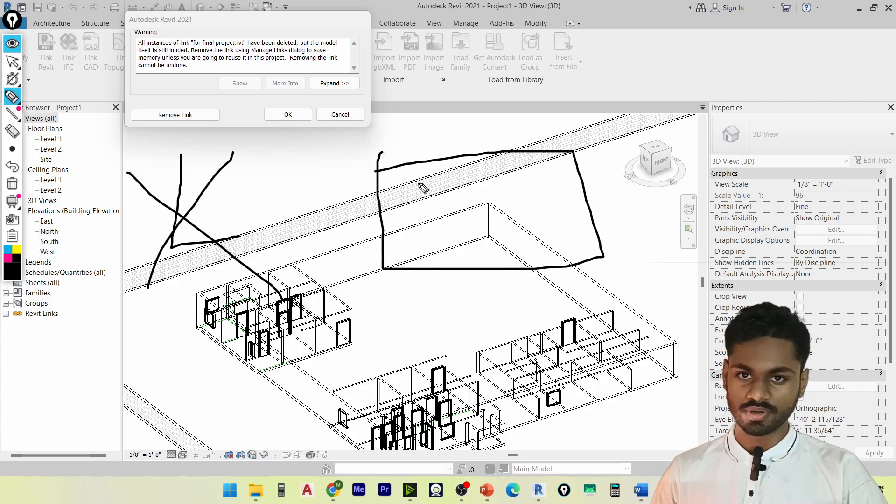
pyautogui.moveTo(443, 196)
pyautogui.mouseDown()
pyautogui.moveTo(447, 225)
pyautogui.moveTo(449, 209)
pyautogui.mouseUp()
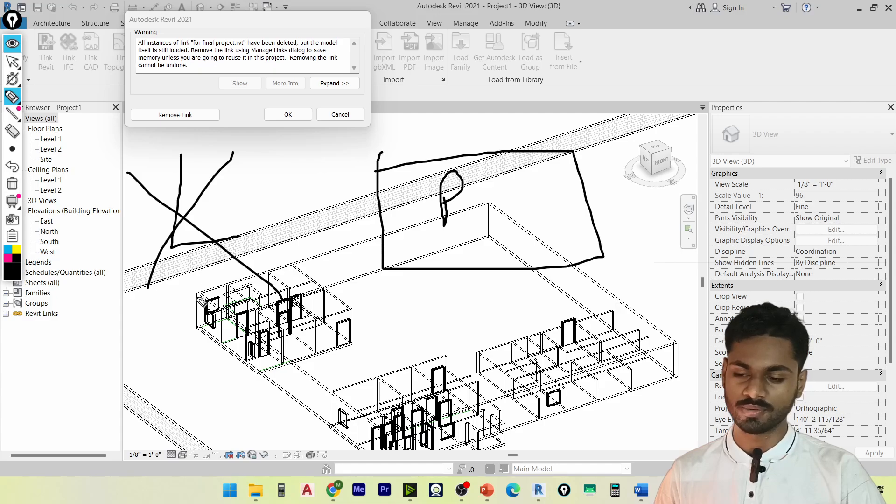
pyautogui.moveTo(196, 296)
pyautogui.mouseDown()
pyautogui.moveTo(435, 241)
pyautogui.moveTo(500, 215)
pyautogui.mouseUp()
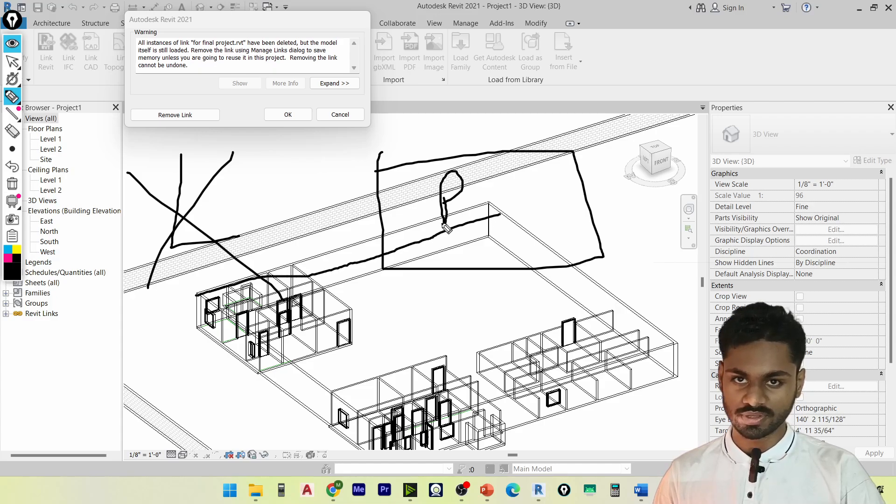
pyautogui.click(12, 184)
pyautogui.hotkey('ctrl', 'shift', '2')
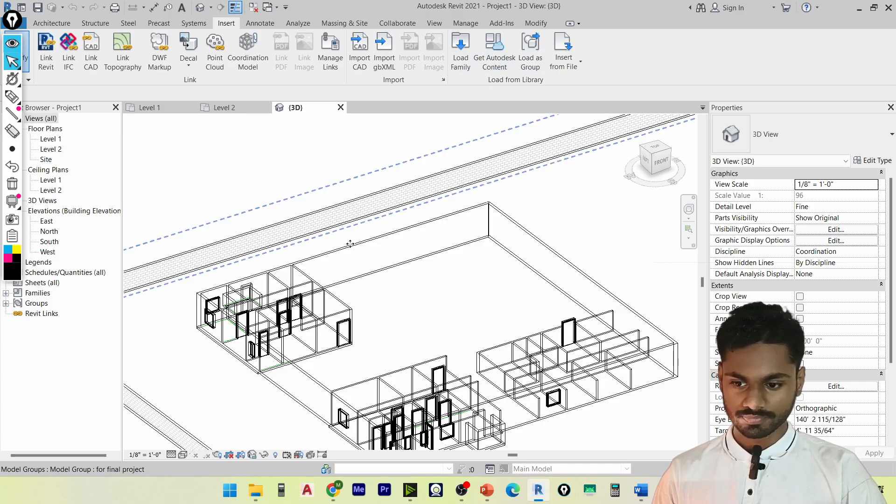
# Step: Ungroup the model group made from the bound link and clear the resulting selection
pyautogui.click(386, 239)
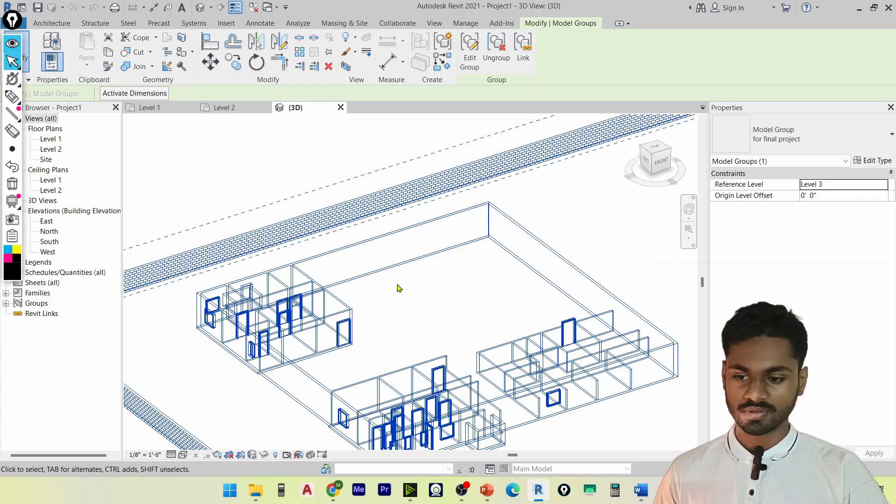
pyautogui.keyDown('shift'); pyautogui.moveTo(399, 288); pyautogui.dragTo(469, 177, button='middle'); pyautogui.keyUp('shift')
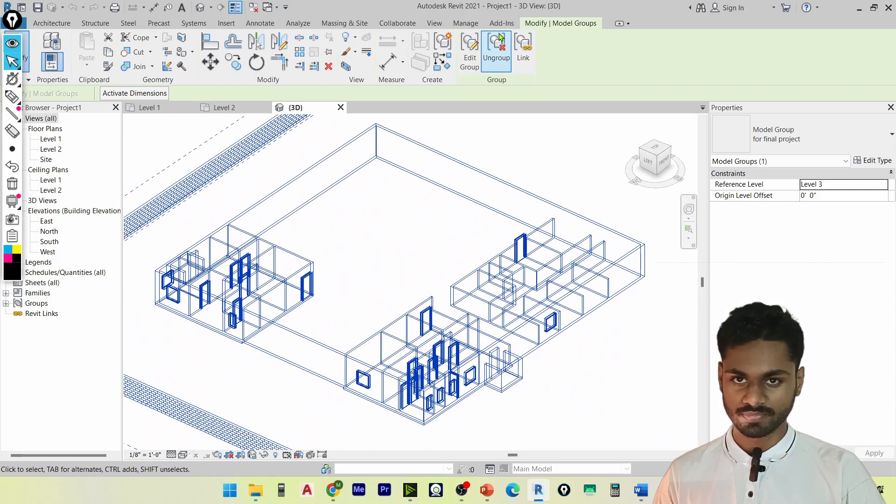
pyautogui.click(497, 44)
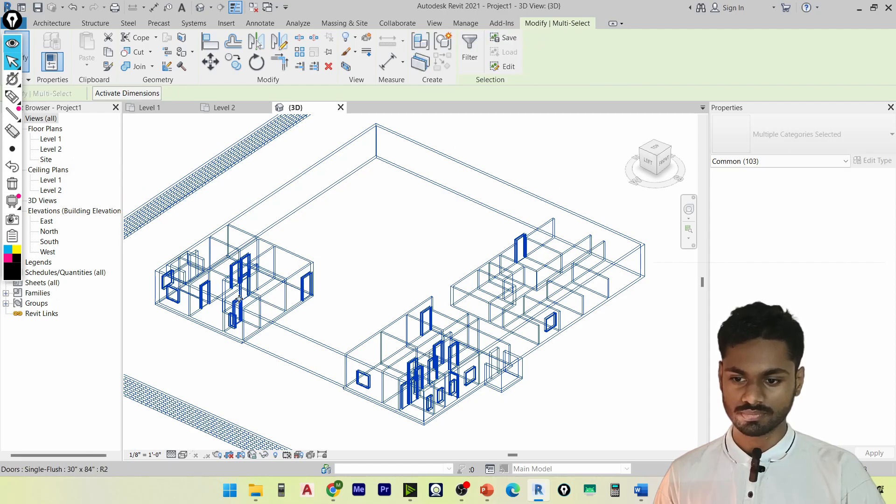
pyautogui.press('Escape')
# Step: Select the detached room block's internal wall and switch the 3D view from wireframe to a solid-surface visual style
pyautogui.click(282, 283)
pyautogui.press('Escape')
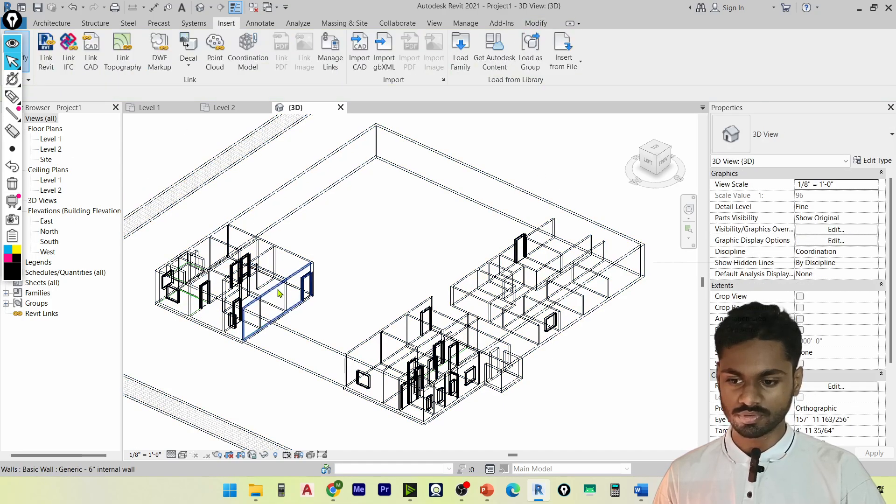
pyautogui.click(279, 286)
pyautogui.click(183, 454)
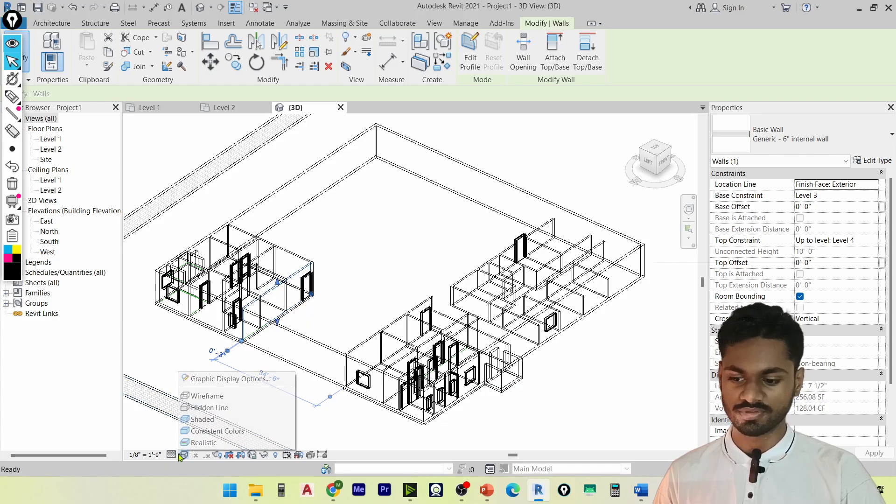
pyautogui.click(205, 435)
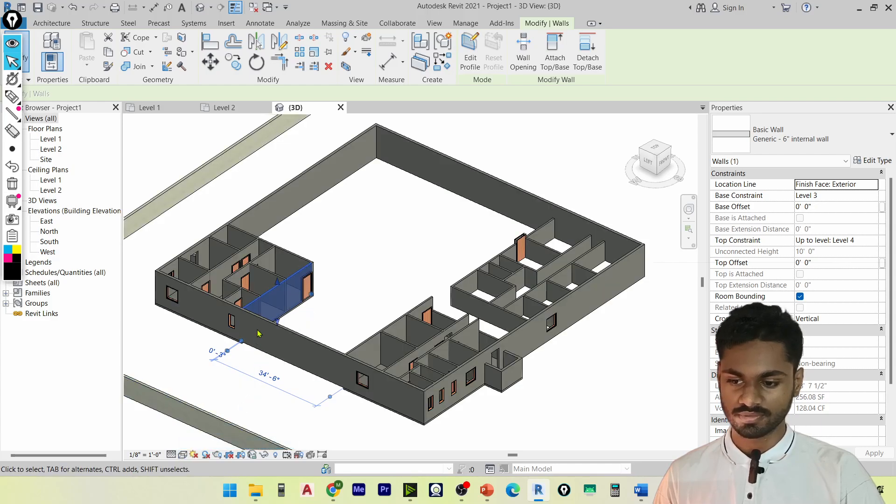
# Step: Select external walls, a door and an internal wall one at a time to check that the ungrouped elements are independent
pyautogui.click(287, 332)
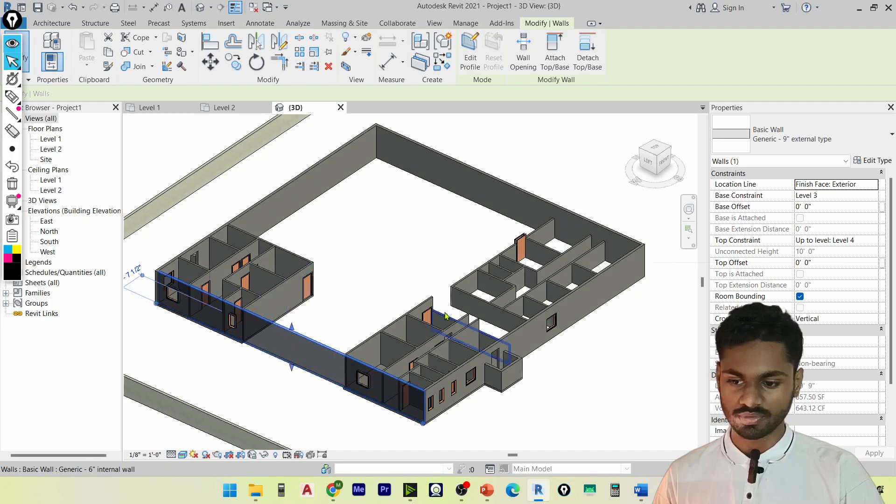
pyautogui.click(490, 174)
pyautogui.keyDown('shift'); pyautogui.moveTo(521, 327); pyautogui.dragTo(458, 325, button='middle'); pyautogui.keyUp('shift')
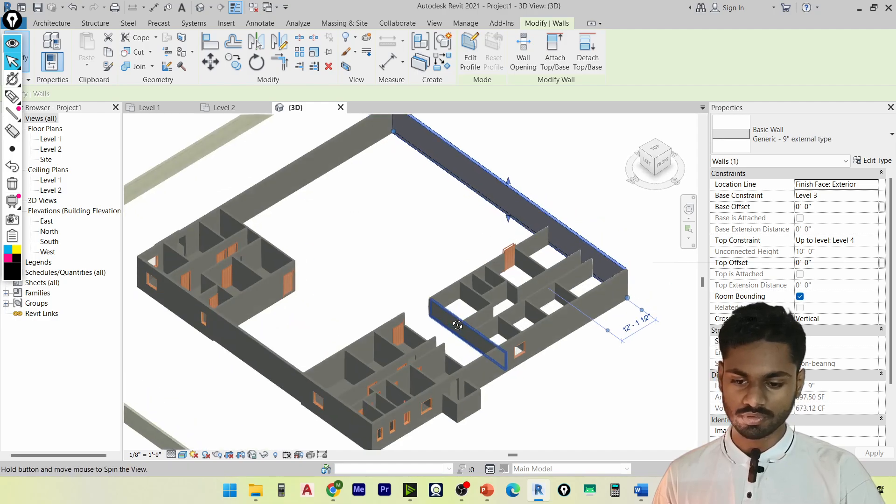
pyautogui.click(509, 258)
pyautogui.scroll(5, 508, 259)
pyautogui.scroll(-5, 485, 268)
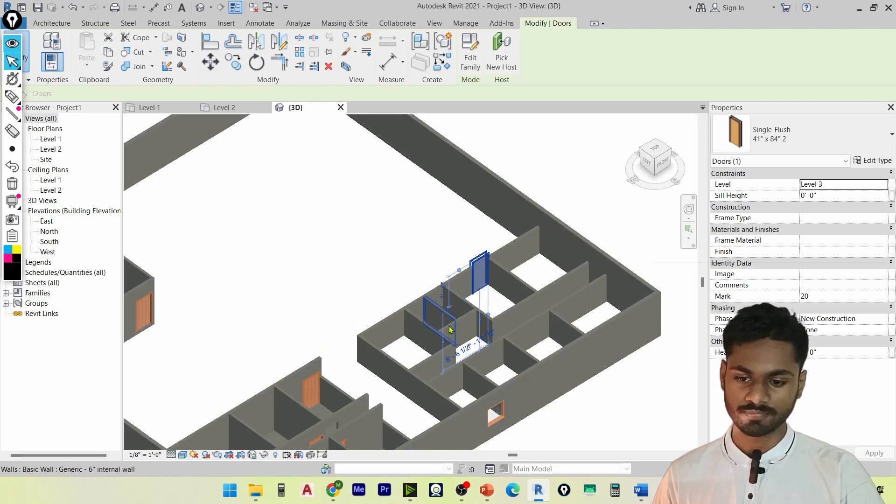
pyautogui.scroll(4, 471, 250)
pyautogui.scroll(-3, 471, 250)
pyautogui.click(462, 280)
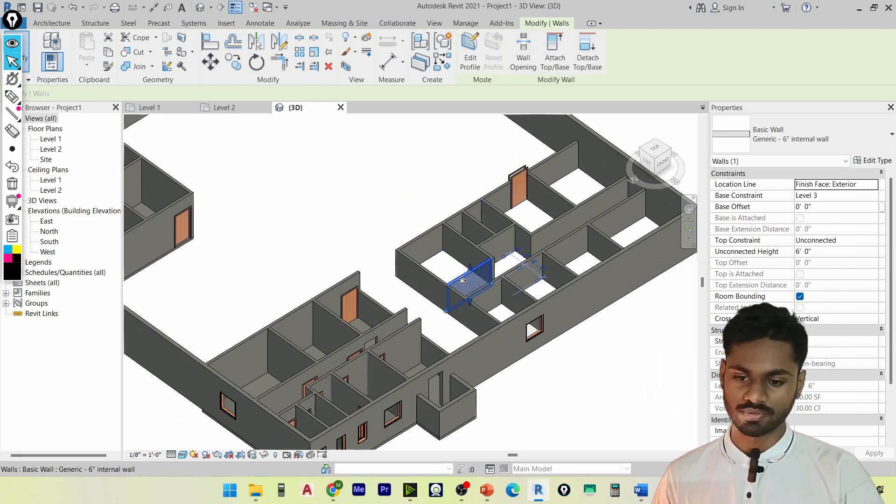
pyautogui.scroll(-2, 462, 280)
pyautogui.scroll(3, 462, 280)
pyautogui.press('Escape')
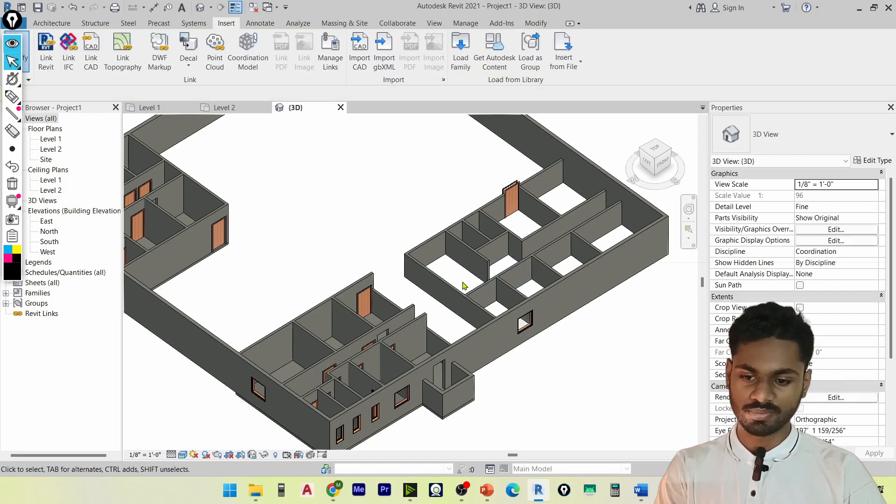
# Step: Select the cluster of internal walls at the open end of the building's far wing and delete them
pyautogui.moveTo(495, 159); pyautogui.dragTo(414, 294)
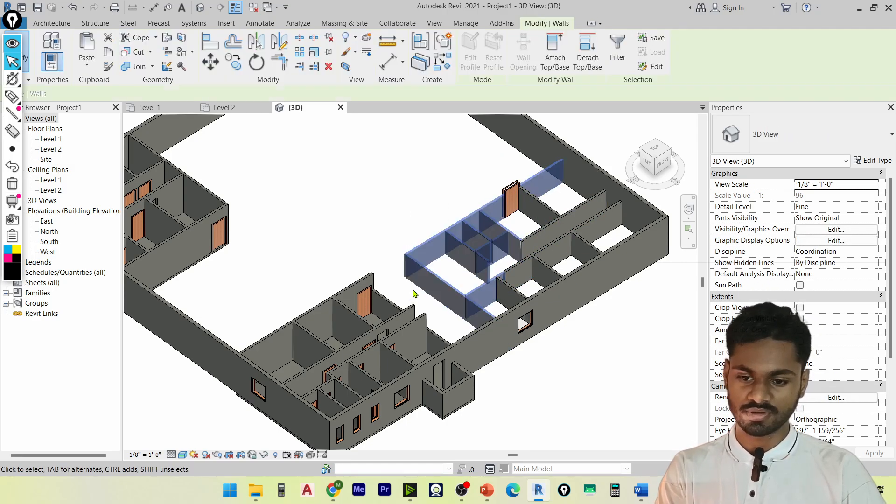
pyautogui.press('Delete')
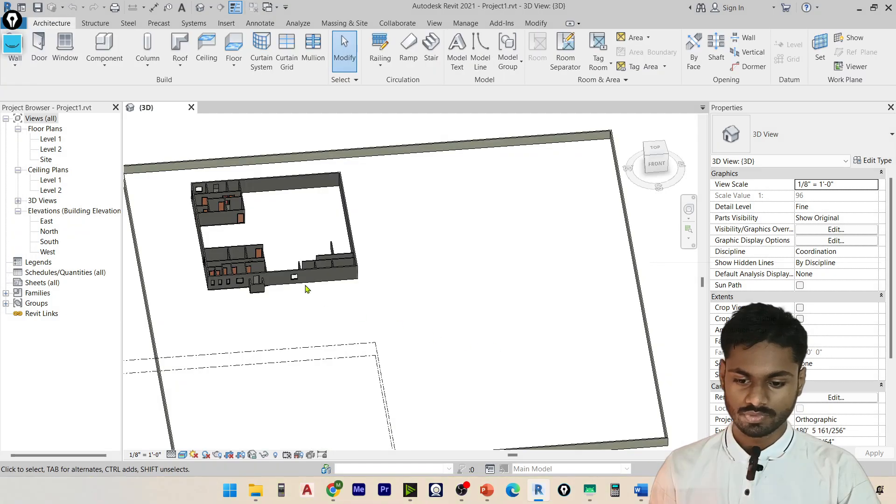
pyautogui.moveTo(308, 288); pyautogui.dragTo(440, 275, button='middle')
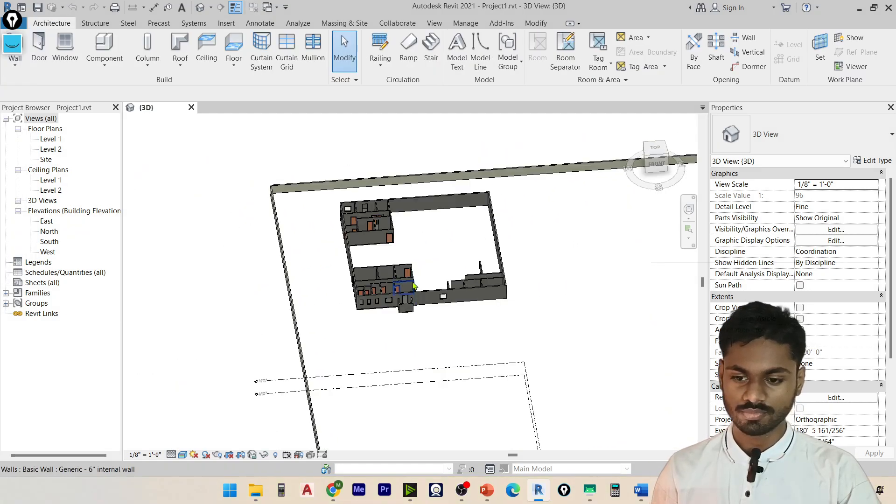
pyautogui.click(434, 293)
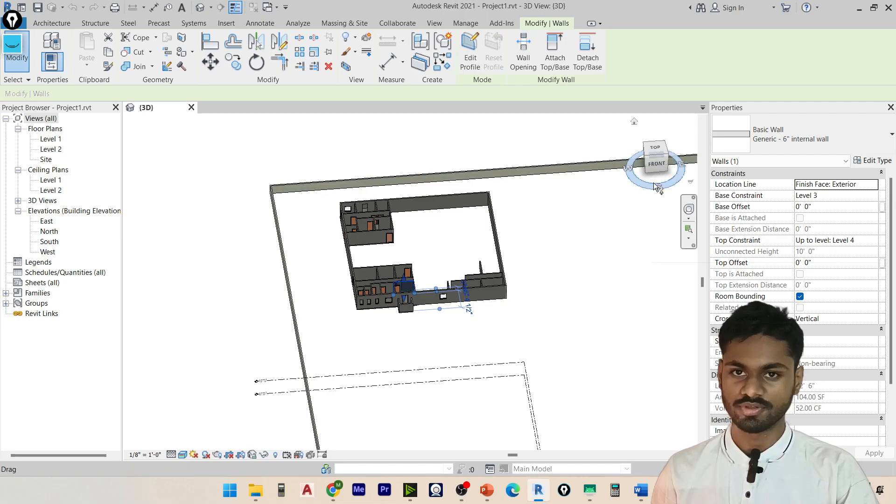
pyautogui.click(546, 289)
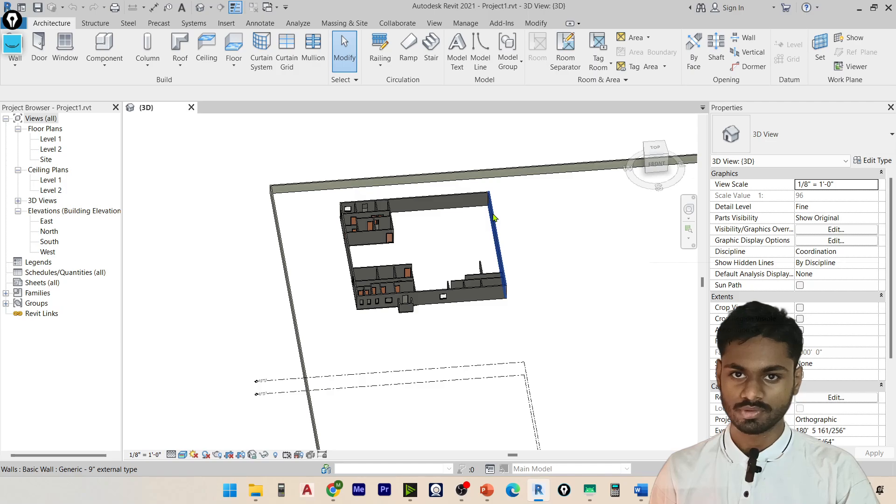
pyautogui.click(494, 218)
pyautogui.click(549, 267)
pyautogui.click(536, 24)
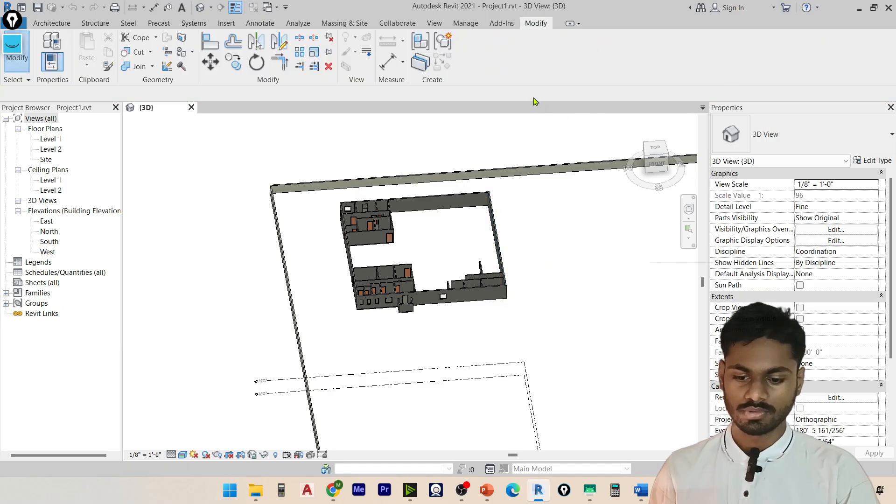
# Step: Start creating new floor plan views and turn off Do not duplicate existing views
pyautogui.click(434, 24)
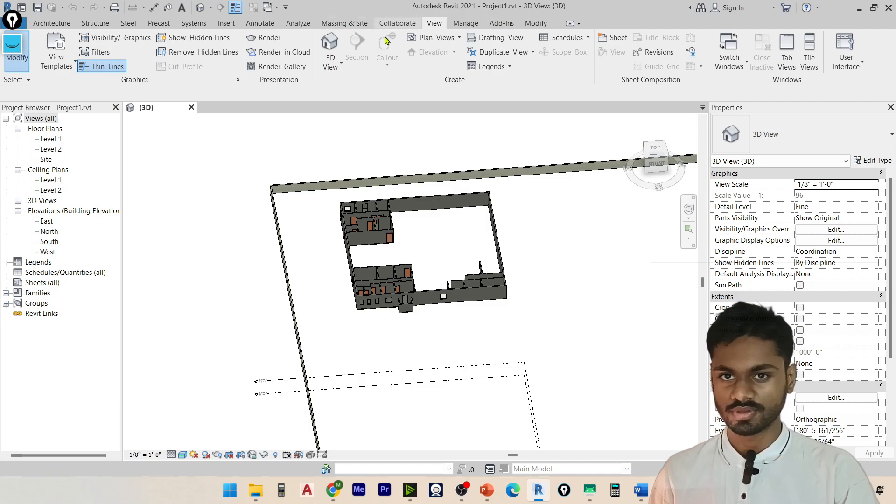
pyautogui.click(442, 39)
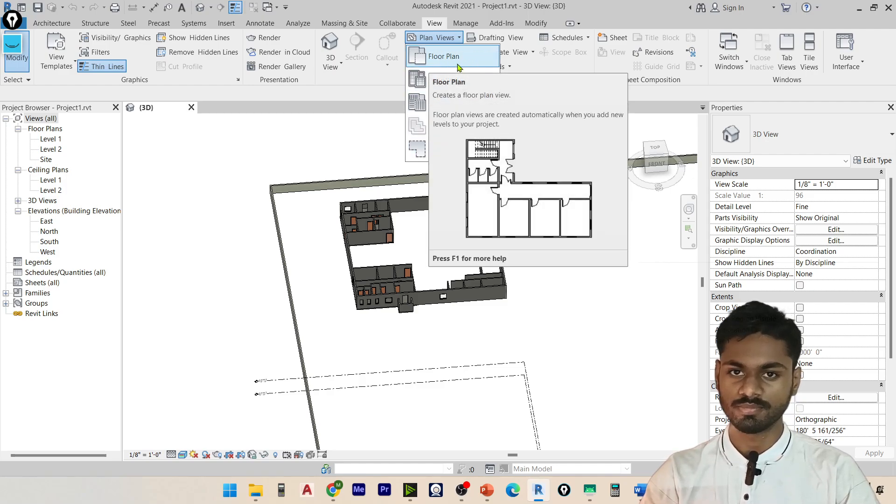
pyautogui.click(453, 58)
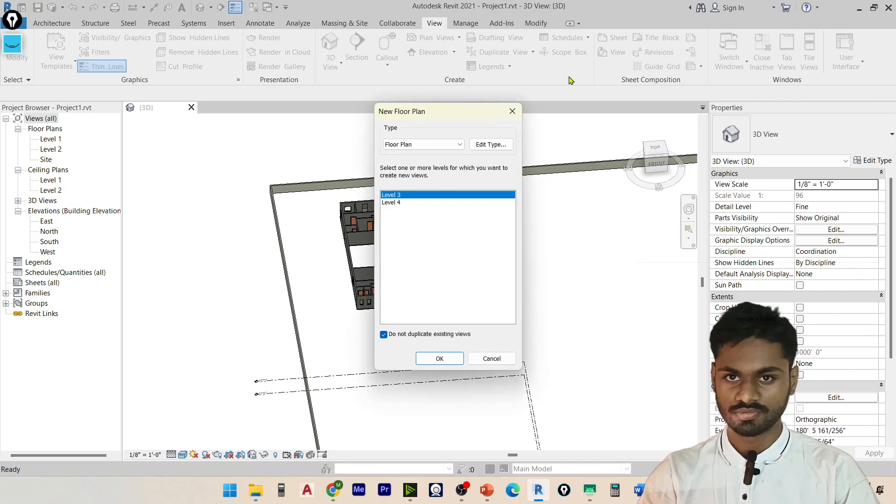
pyautogui.moveTo(430, 112); pyautogui.dragTo(464, 17)
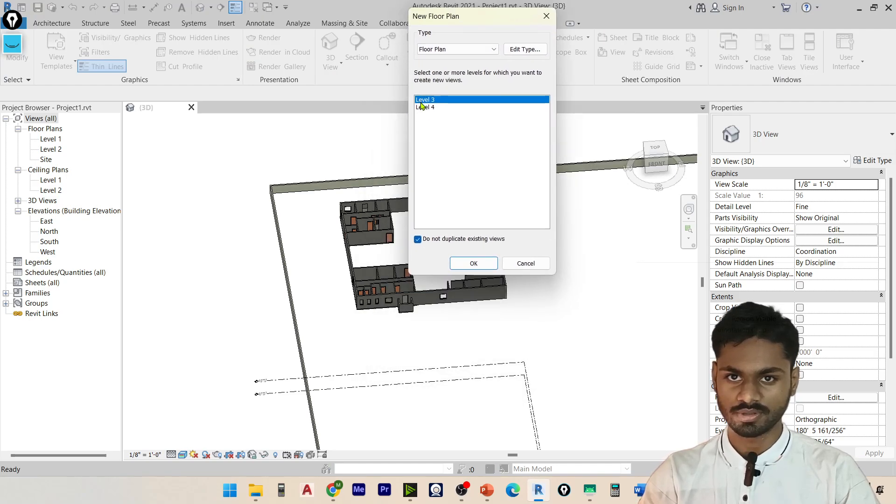
pyautogui.click(425, 109)
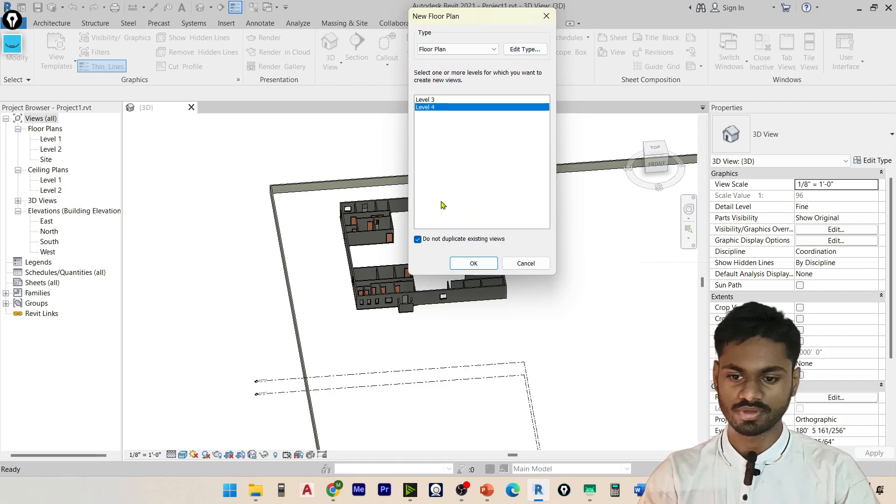
pyautogui.click(421, 239)
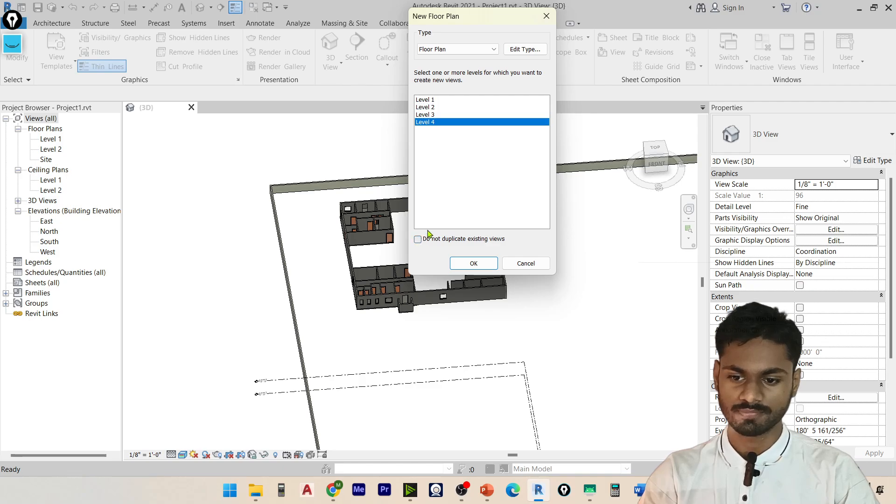
# Step: Choose both Level 3 and Level 4 as the levels for the new floor plan views
pyautogui.click(437, 116)
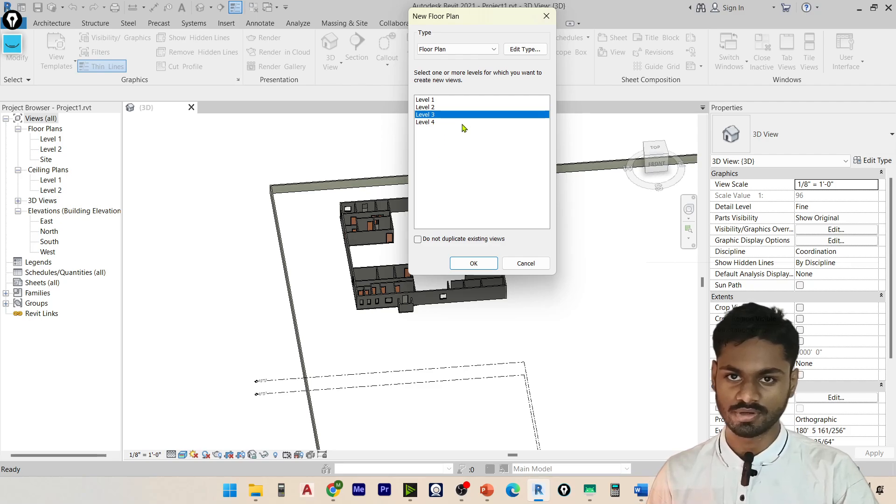
pyautogui.keyDown('ctrl'); pyautogui.click(434, 123); pyautogui.keyUp('ctrl')
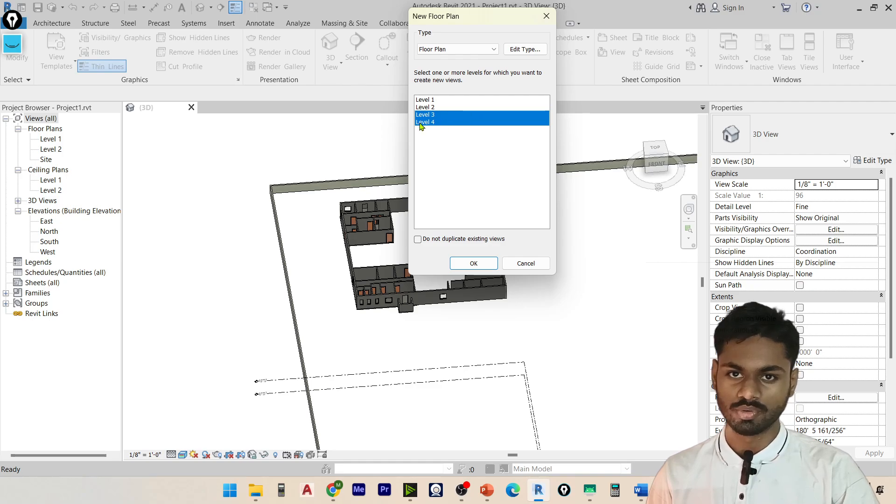
pyautogui.click(435, 123)
pyautogui.keyDown('ctrl'); pyautogui.click(434, 116); pyautogui.keyUp('ctrl')
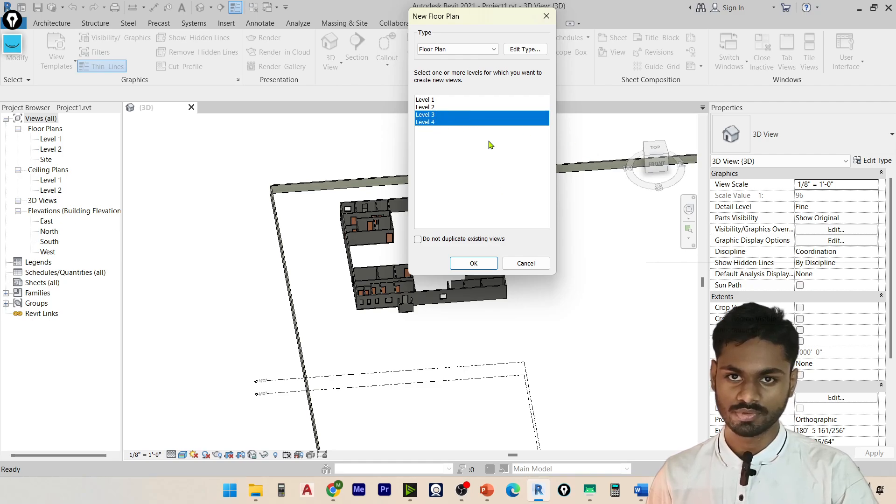
# Step: Assign the Architectural Plan view template to the floor plan type and create the Level 3 and Level 4 views
pyautogui.click(530, 50)
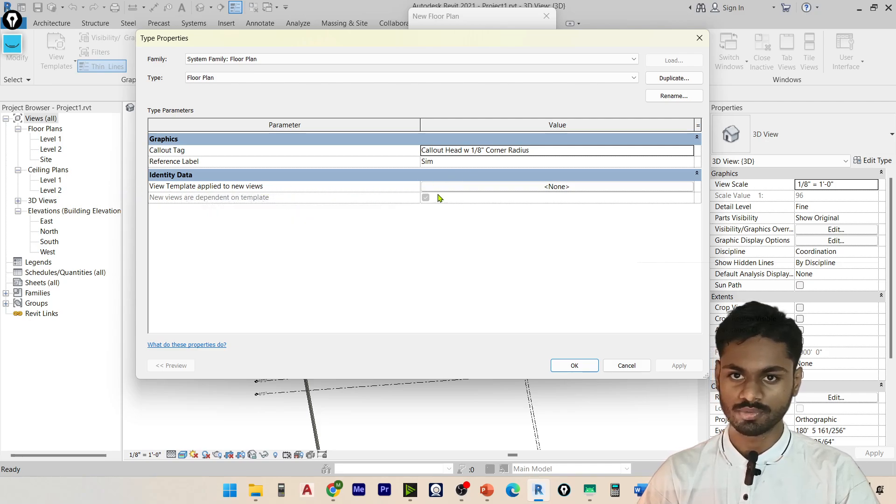
pyautogui.click(472, 187)
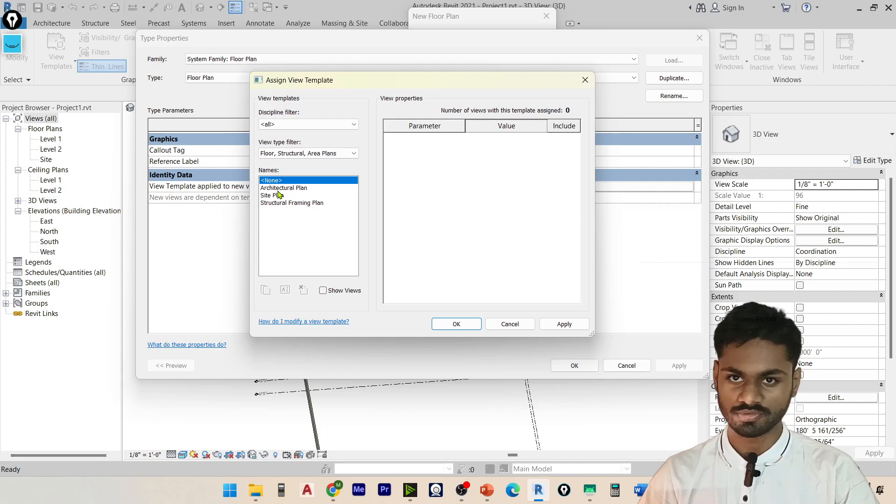
pyautogui.click(303, 188)
pyautogui.scroll(-5, 403, 183)
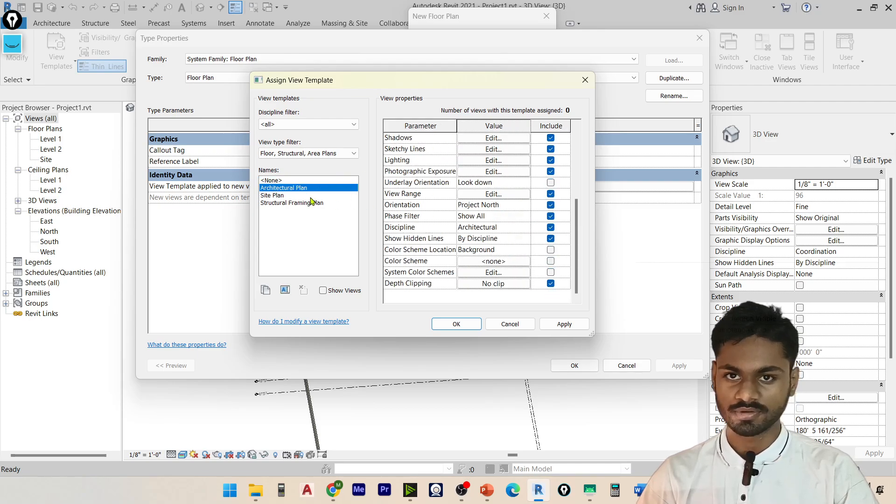
pyautogui.click(274, 203)
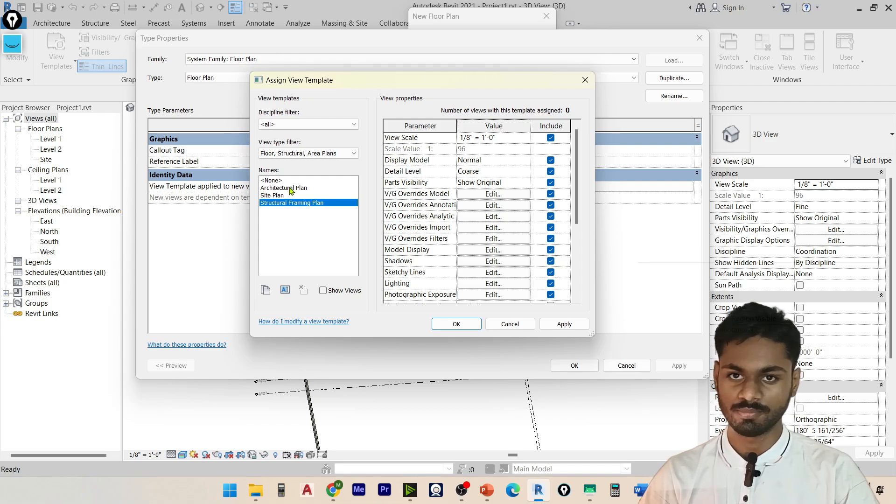
pyautogui.click(280, 188)
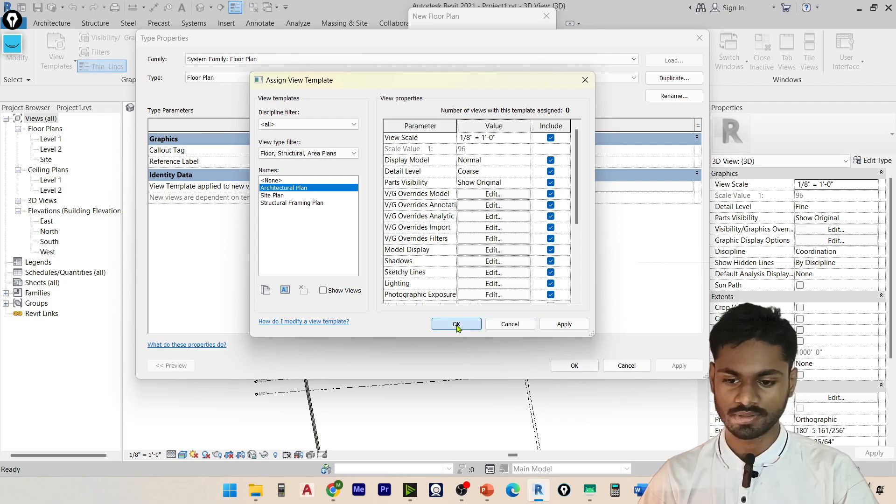
pyautogui.click(456, 324)
pyautogui.click(574, 365)
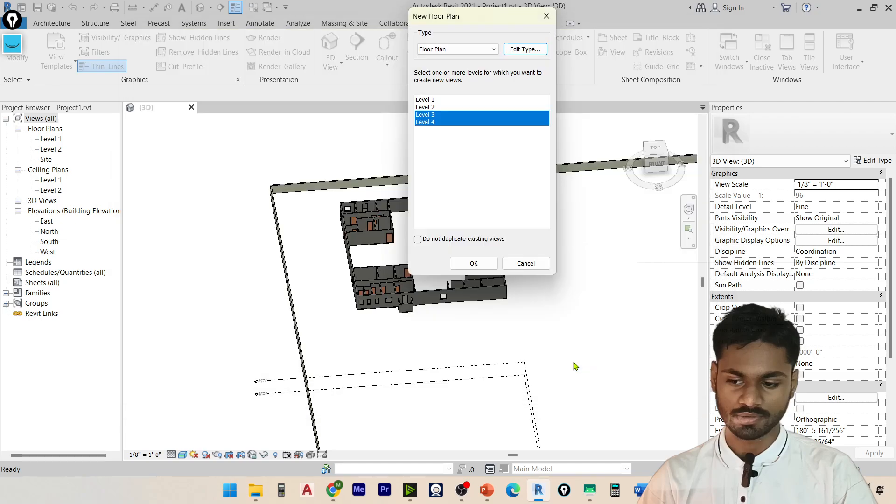
pyautogui.click(474, 263)
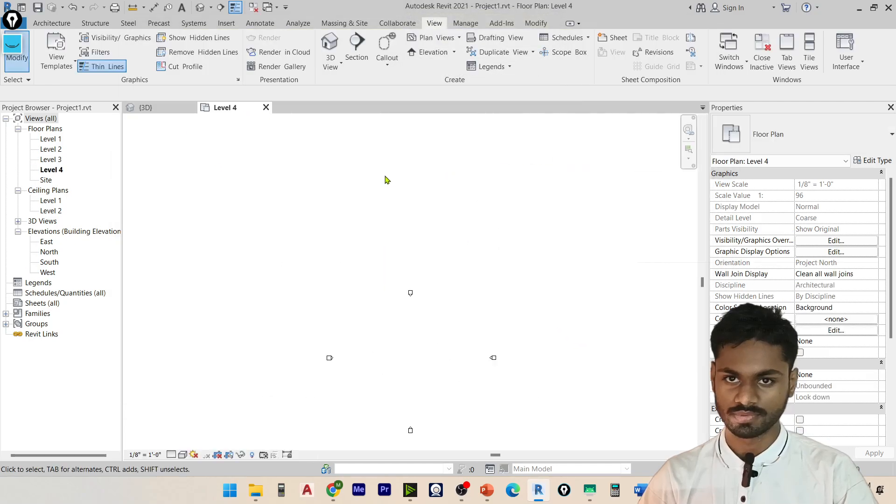
# Step: Open the Level 3 floor plan and inspect the imported building layout
pyautogui.doubleClick(59, 160)
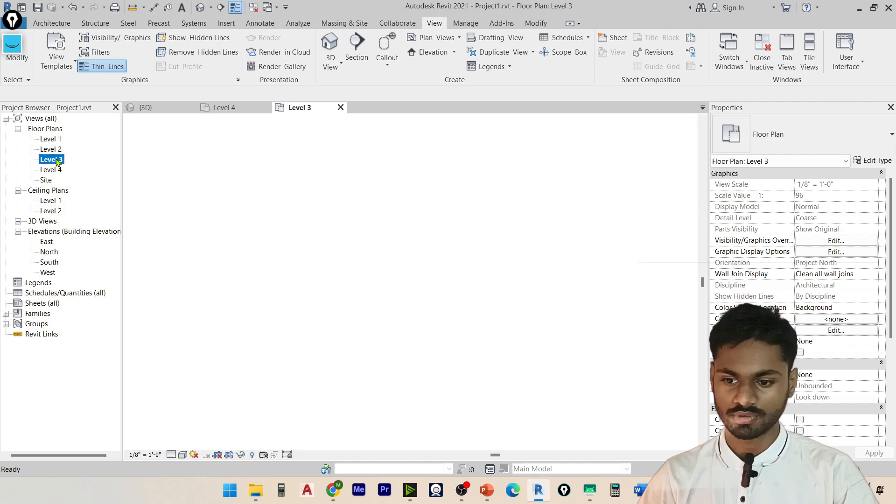
pyautogui.moveTo(404, 219); pyautogui.dragTo(294, 294, button='middle')
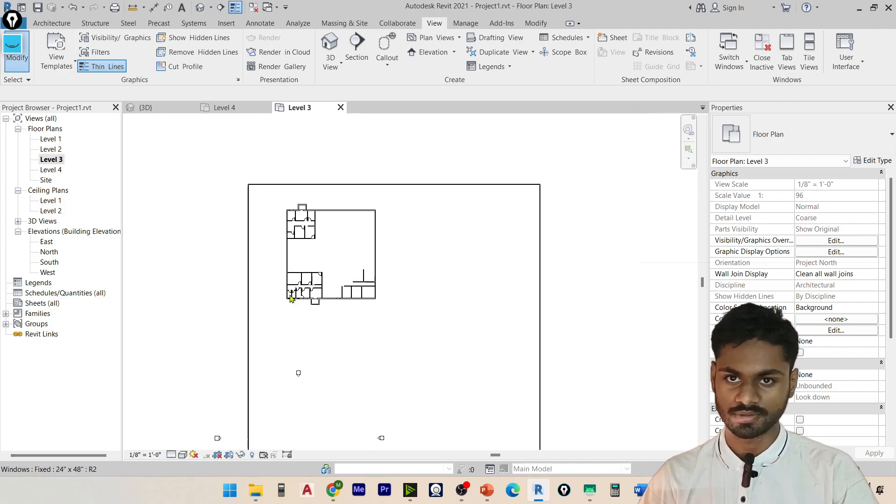
pyautogui.scroll(2, 257, 208)
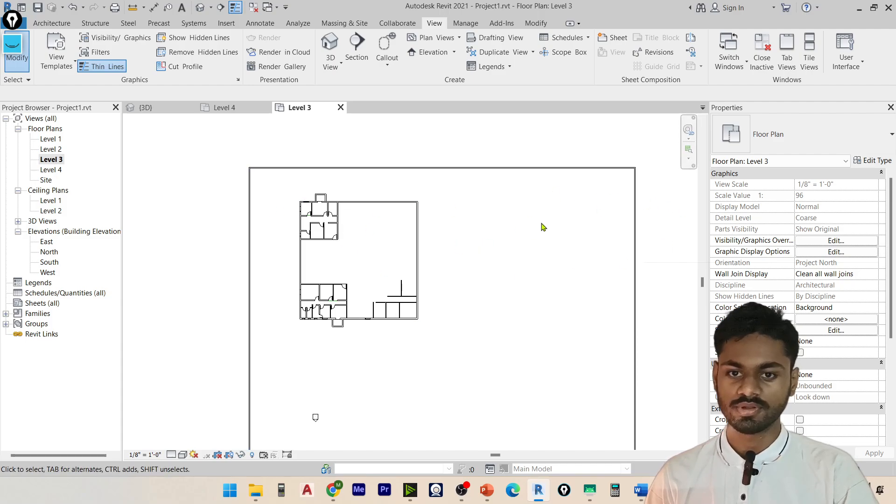
# Step: Open the recent project "for final project" to check its Level 1 and Level 2 floor plans, and return to Project1's Level 3 plan
pyautogui.click(8, 9)
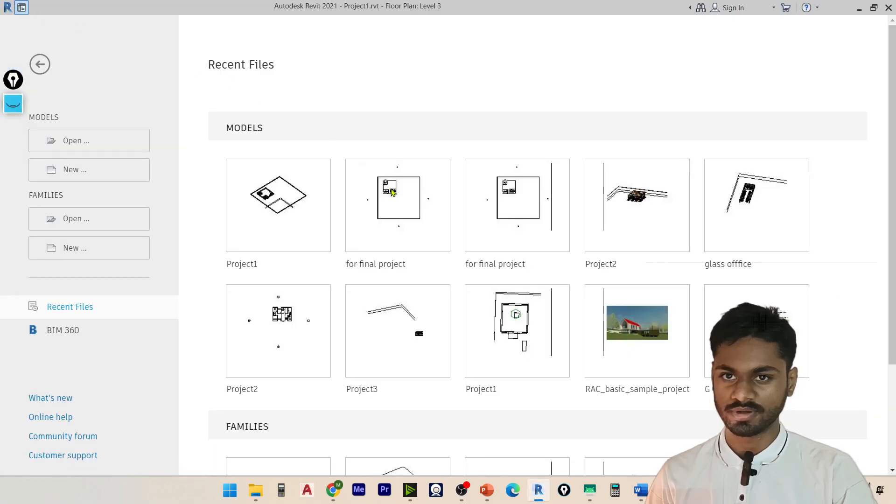
pyautogui.click(366, 261)
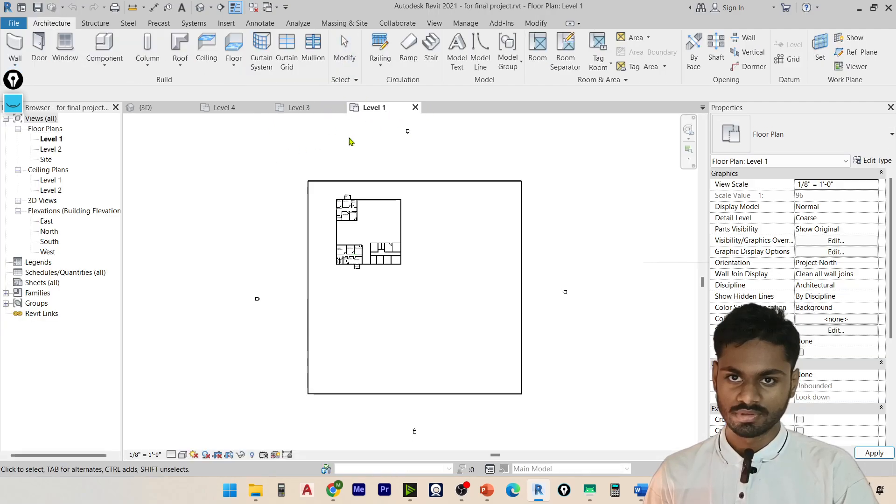
pyautogui.click(48, 139)
pyautogui.click(50, 149)
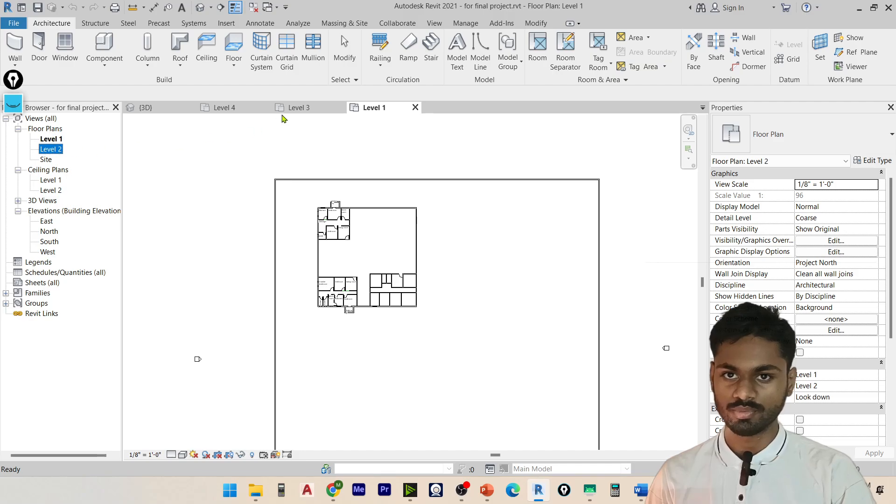
pyautogui.click(295, 109)
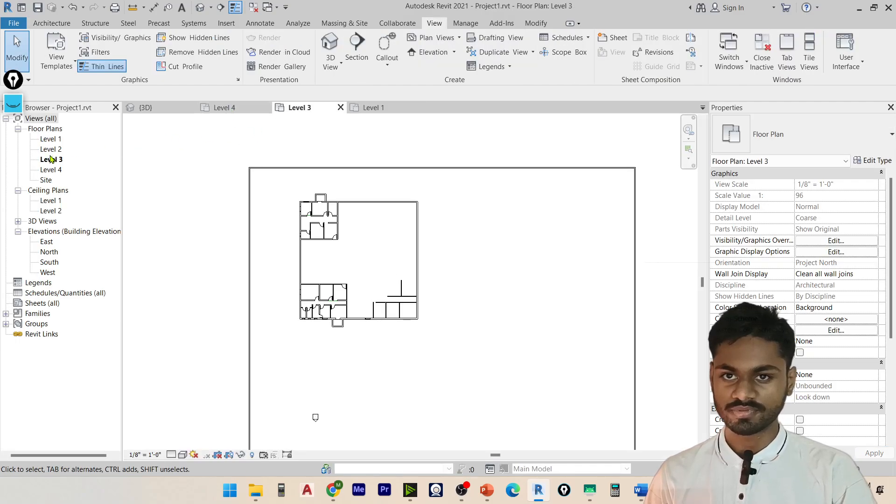
# Step: Examine the Level 3 and Level 4 lines in the East elevation and return to the Level 3 floor plan
pyautogui.click(51, 252)
pyautogui.doubleClick(46, 242)
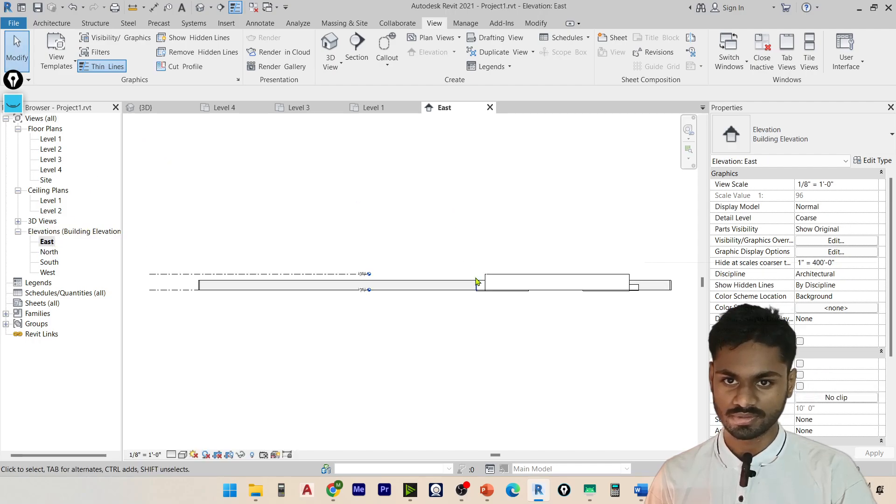
pyautogui.scroll(4, 486, 303)
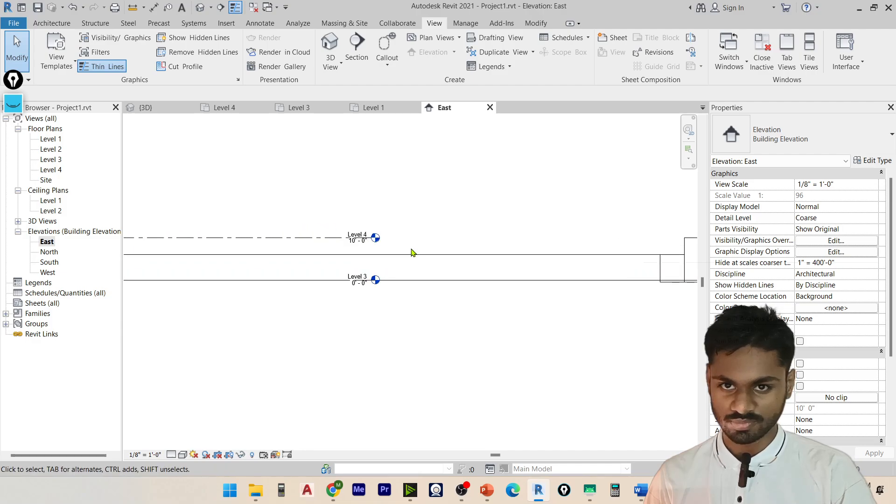
pyautogui.scroll(4, 412, 253)
pyautogui.scroll(-6, 456, 219)
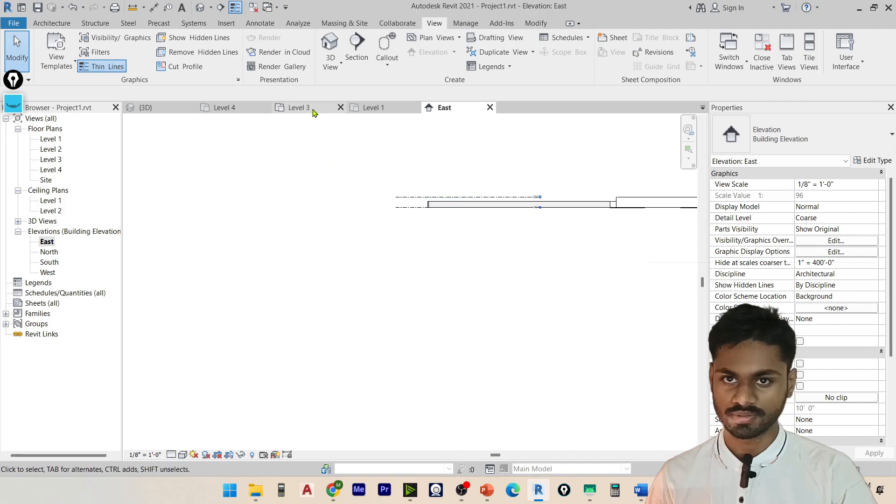
pyautogui.click(298, 108)
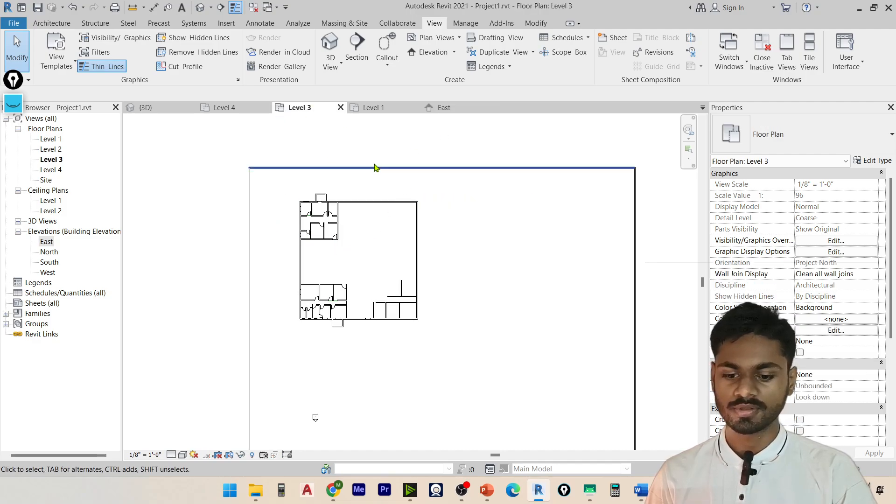
# Step: Compare the original Level 1 and Level 2 floor plan entries with the new Level 3 and Level 4 entries
pyautogui.click(47, 140)
pyautogui.click(50, 150)
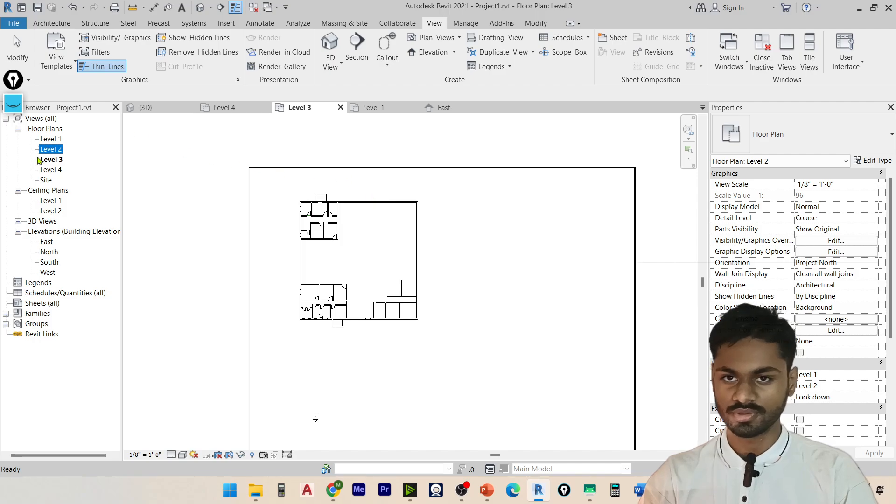
pyautogui.click(60, 130)
pyautogui.click(59, 149)
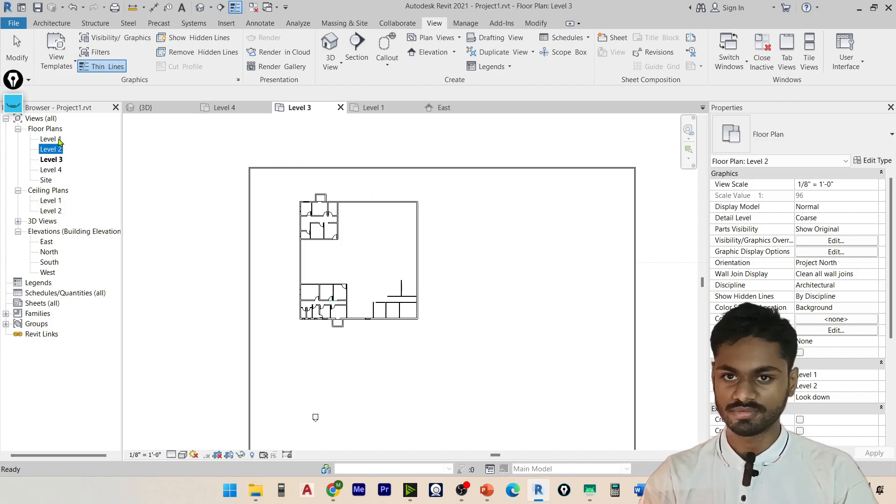
pyautogui.click(59, 140)
pyautogui.click(60, 150)
pyautogui.click(53, 159)
pyautogui.click(53, 170)
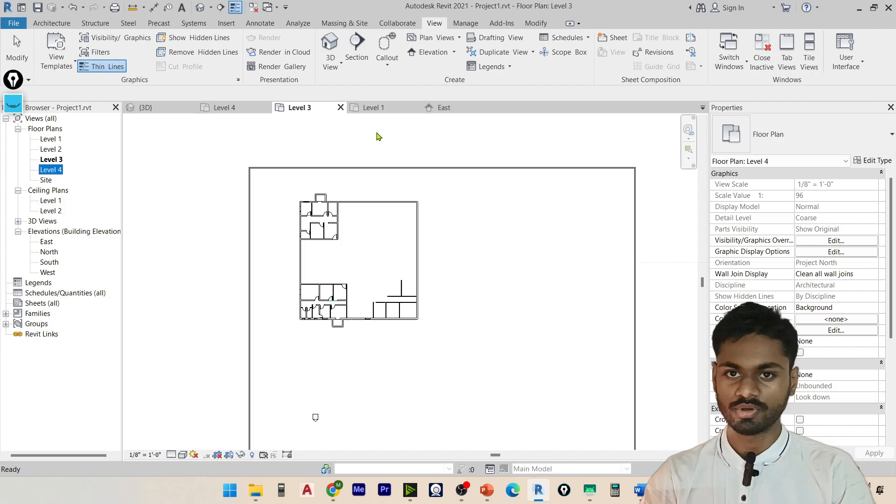
pyautogui.click(58, 161)
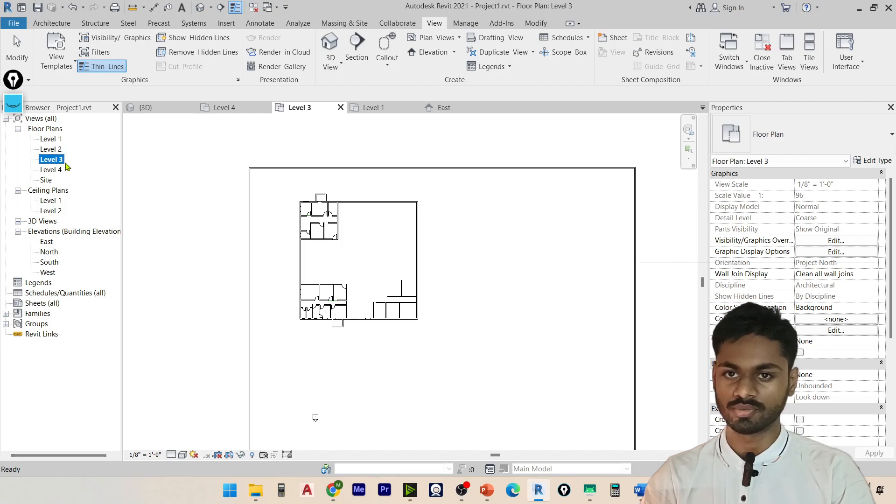
pyautogui.click(58, 141)
pyautogui.click(58, 150)
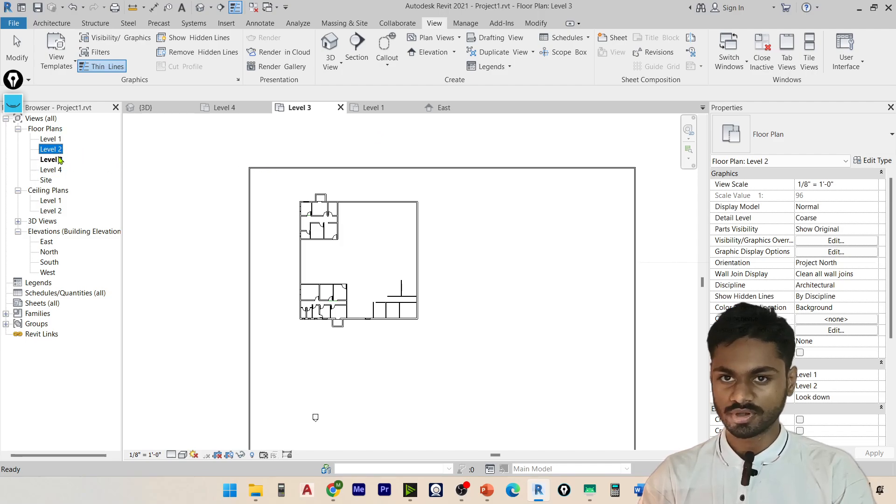
pyautogui.click(58, 160)
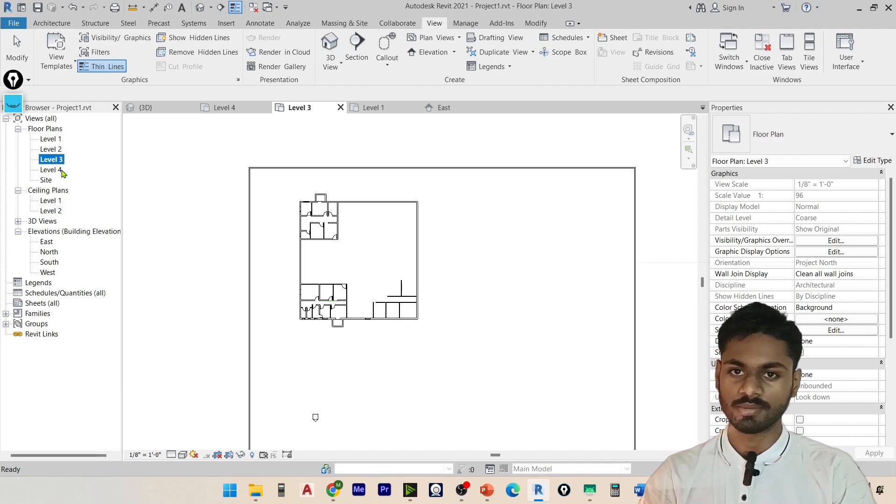
# Step: Inspect the Level 3 floor plan, open the Level 4 floor plan to check its contents, and close it
pyautogui.scroll(2, 345, 205)
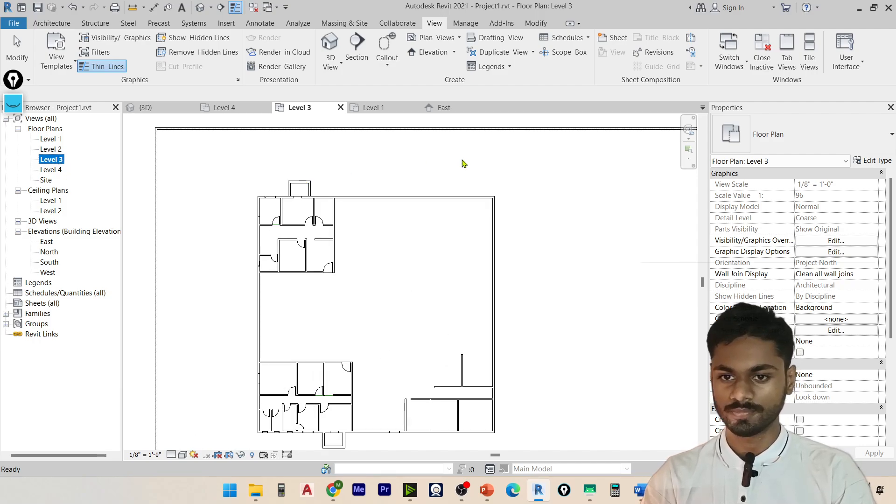
pyautogui.click(462, 161)
pyautogui.moveTo(367, 184); pyautogui.dragTo(284, 243, button='middle')
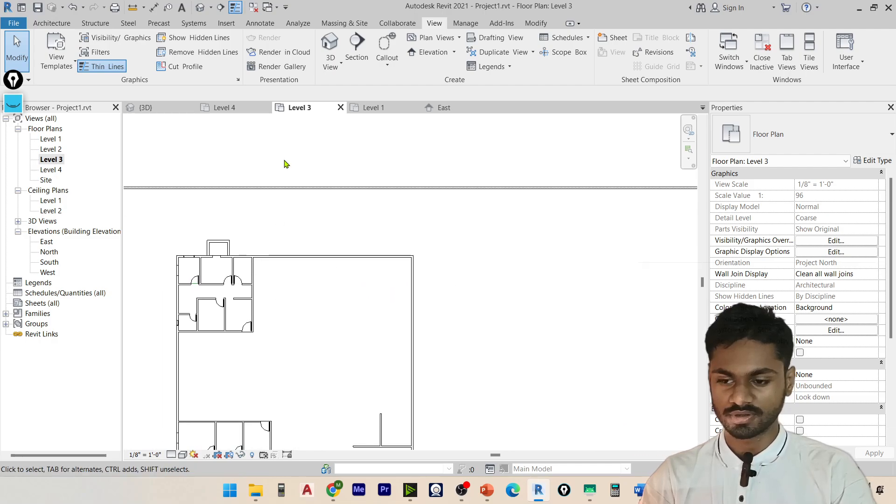
pyautogui.doubleClick(61, 170)
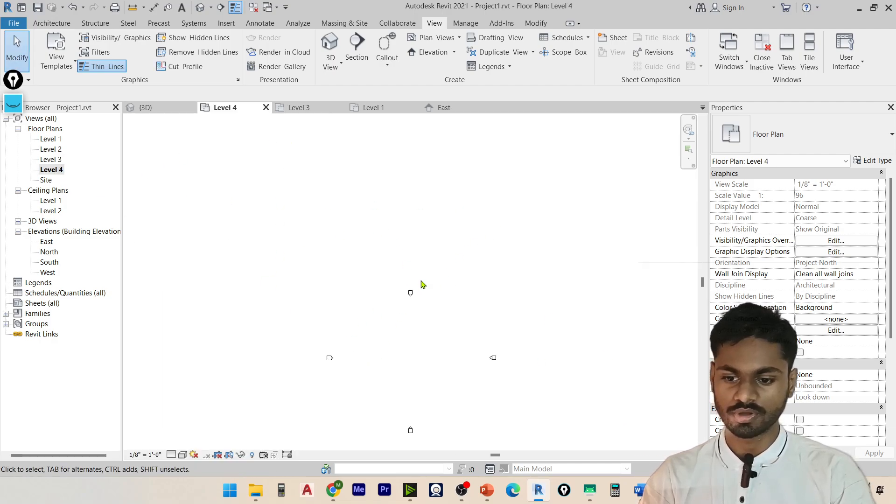
pyautogui.moveTo(423, 284); pyautogui.dragTo(286, 103, button='middle')
pyautogui.click(266, 108)
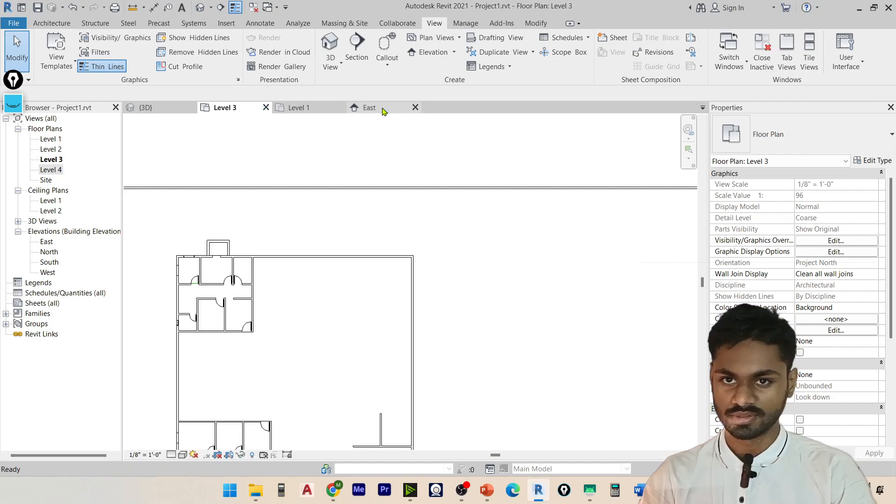
# Step: Delete the building's north and east external walls in the Level 3 floor plan
pyautogui.scroll(-3, 260, 180)
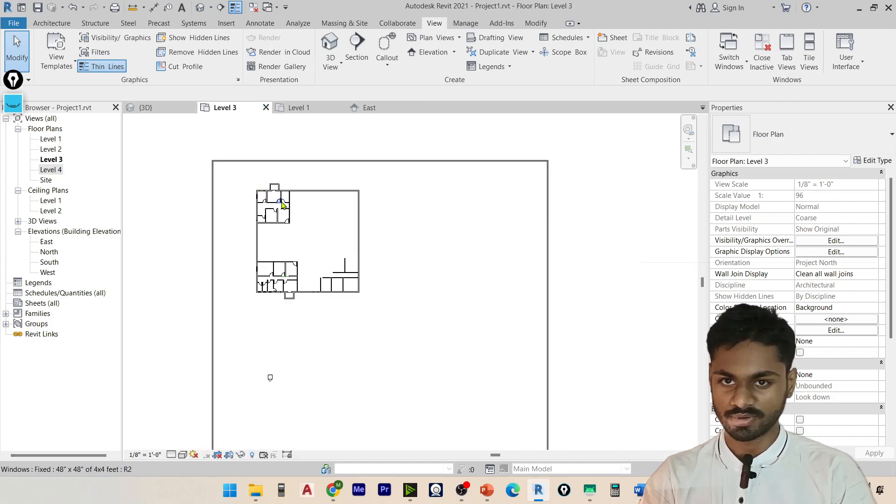
pyautogui.moveTo(388, 294); pyautogui.dragTo(394, 331, button='middle')
pyautogui.scroll(3, 331, 211)
pyautogui.click(330, 211)
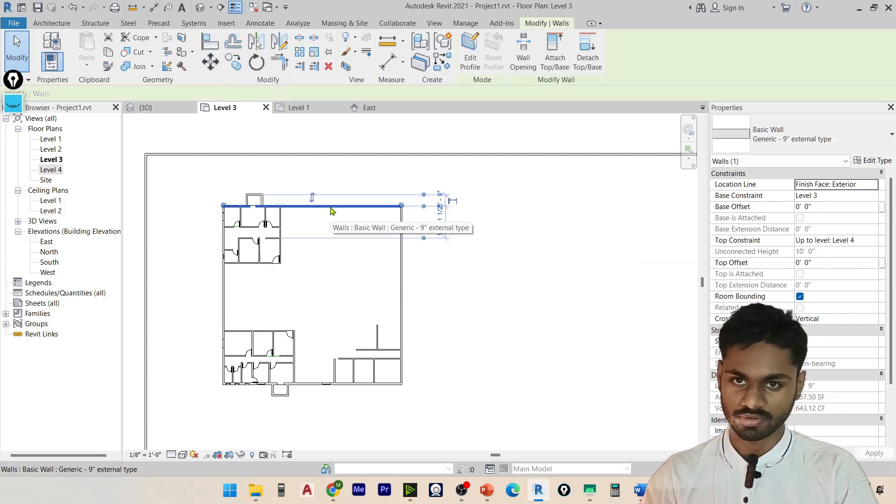
pyautogui.press('Escape')
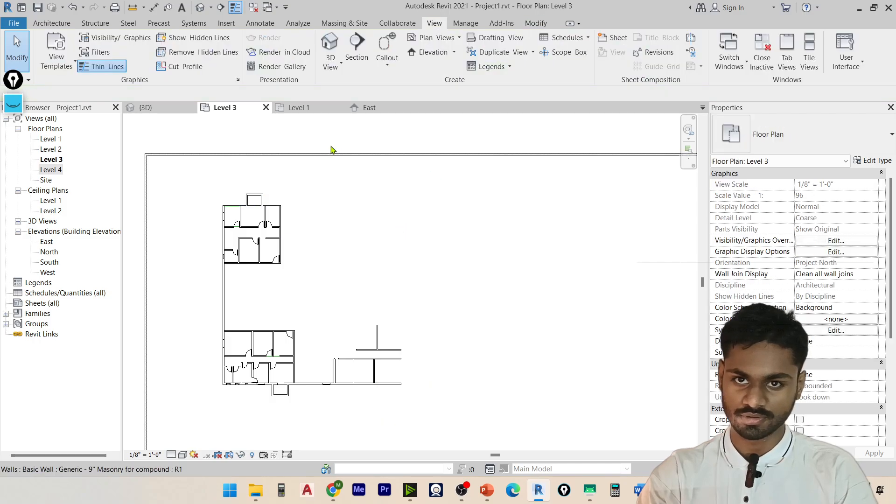
# Step: Examine the building in the 3D view to check the effect of the wall deletion
pyautogui.click(145, 107)
pyautogui.keyDown('shift'); pyautogui.moveTo(494, 229); pyautogui.dragTo(425, 177, button='middle'); pyautogui.keyUp('shift')
pyautogui.scroll(4, 503, 196)
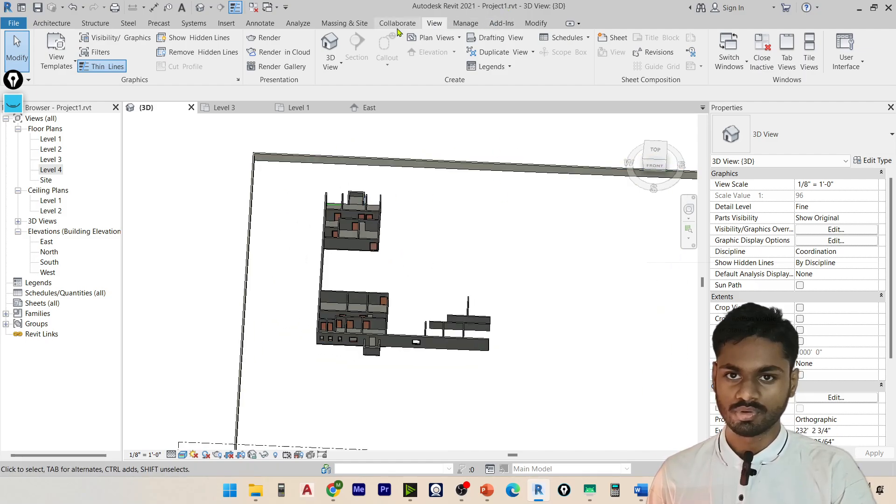
# Step: Start creating new reflected ceiling plan views for the project's levels
pyautogui.click(430, 40)
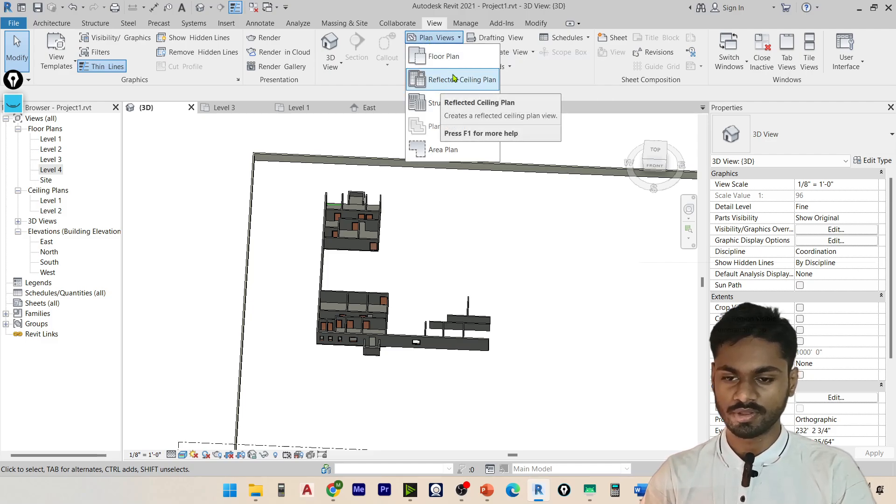
pyautogui.click(51, 211)
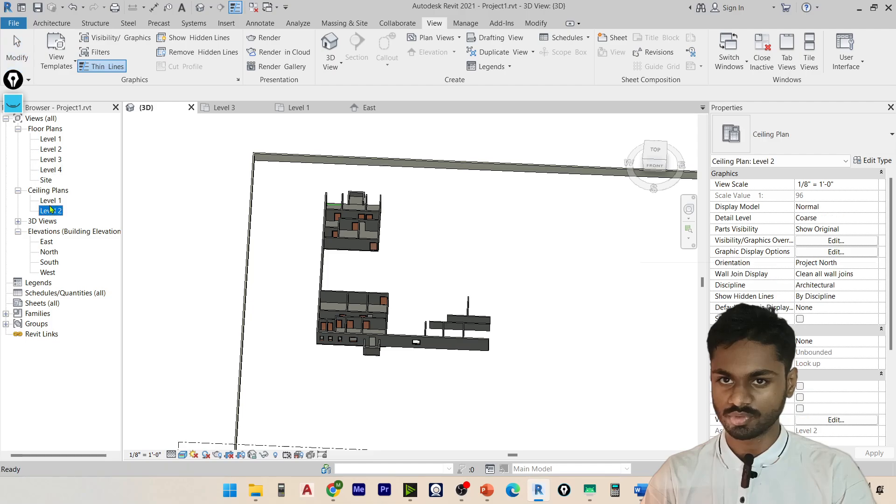
pyautogui.click(434, 37)
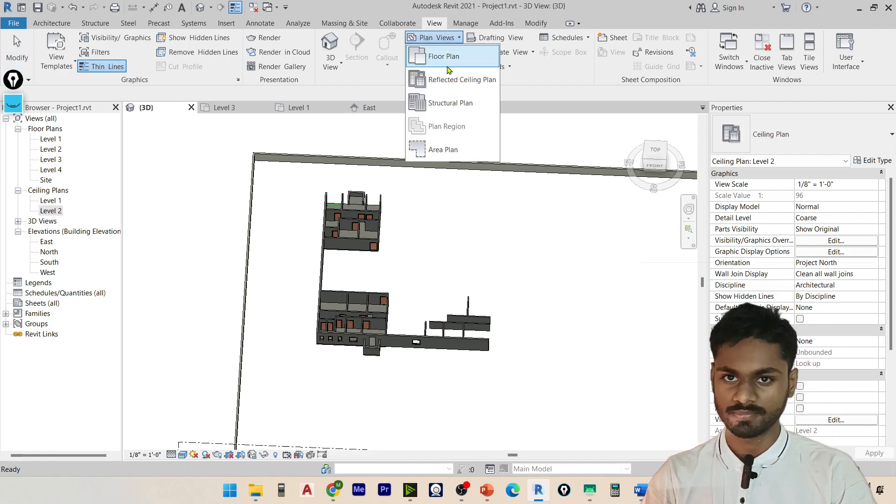
pyautogui.click(446, 80)
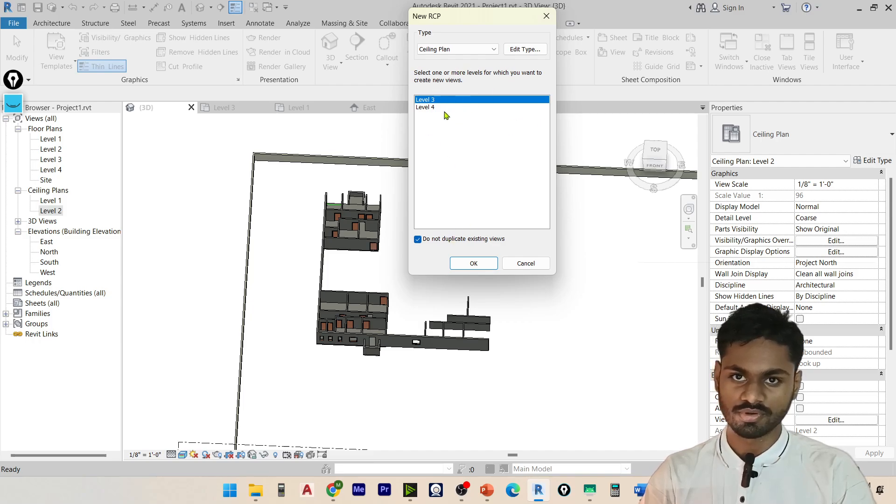
# Step: Allow duplicates of existing views in the level list and try selecting Level 1 and Level 2
pyautogui.click(433, 108)
pyautogui.click(419, 240)
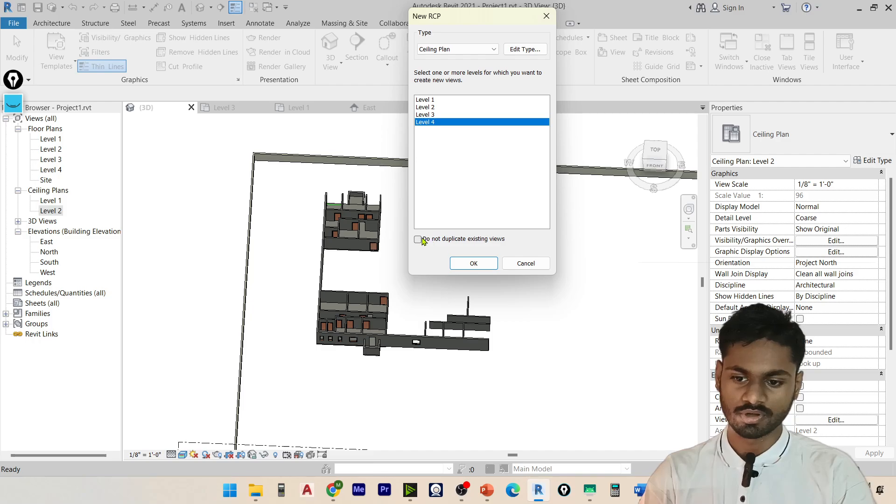
pyautogui.click(423, 100)
pyautogui.click(428, 107)
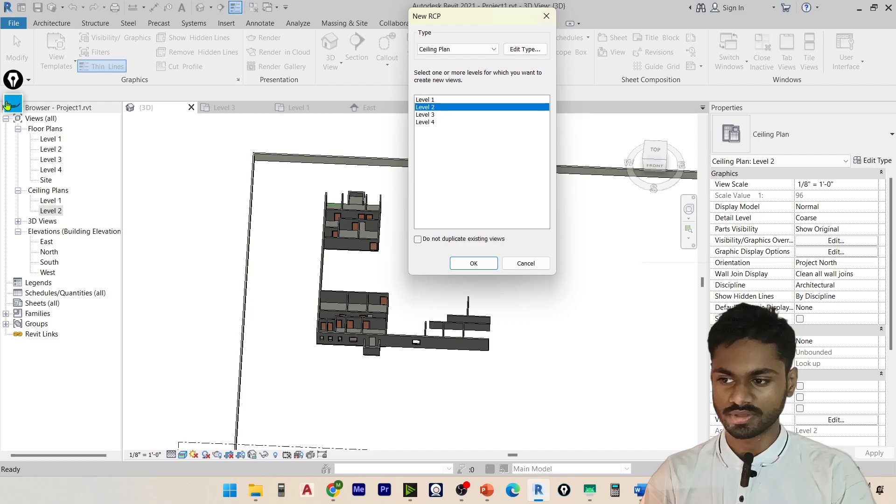
# Step: Circle the existing Level 1 and Level 2 ceiling plans with the screen pen, clear the mark, and leave pen mode
pyautogui.click(13, 103)
pyautogui.click(18, 164)
pyautogui.moveTo(51, 186)
pyautogui.mouseDown()
pyautogui.moveTo(75, 196)
pyautogui.moveTo(30, 224)
pyautogui.moveTo(38, 185)
pyautogui.mouseUp()
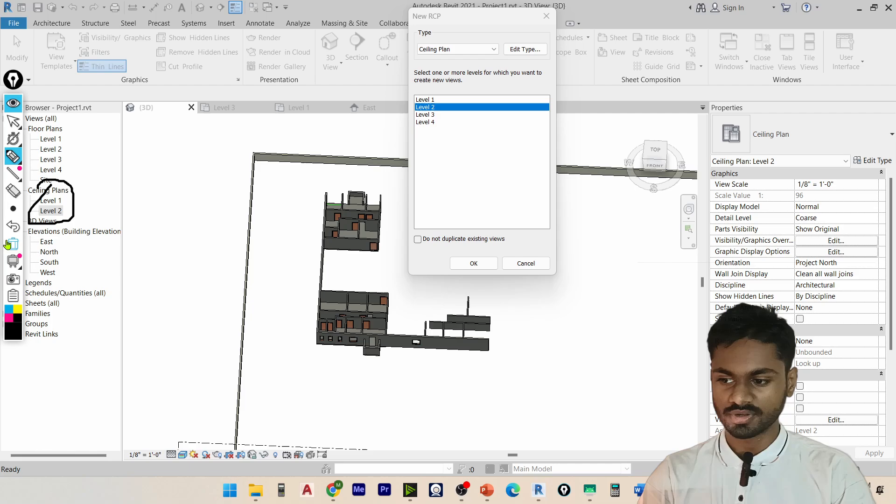
pyautogui.click(14, 243)
pyautogui.hotkey('ctrl', 'shift', '2')
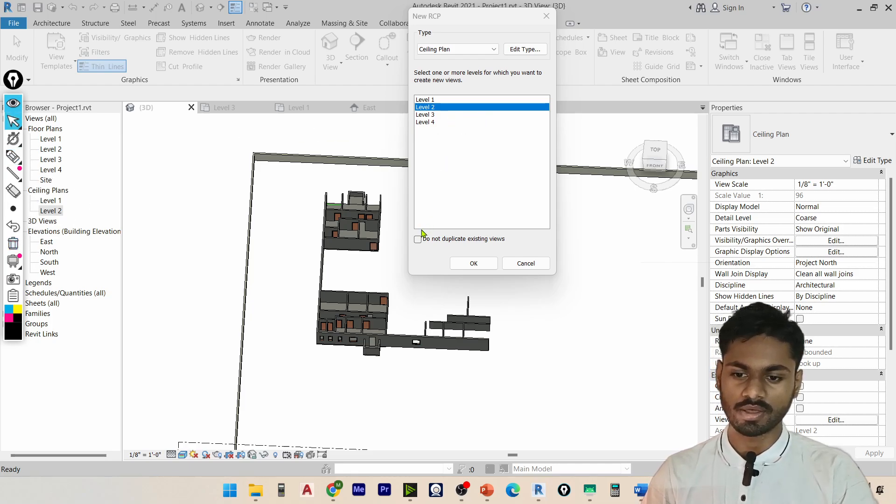
# Step: Exclude levels that already have ceiling plans and select both Level 3 and Level 4, showing the multi-select key on the On-Screen Keyboard
pyautogui.click(419, 239)
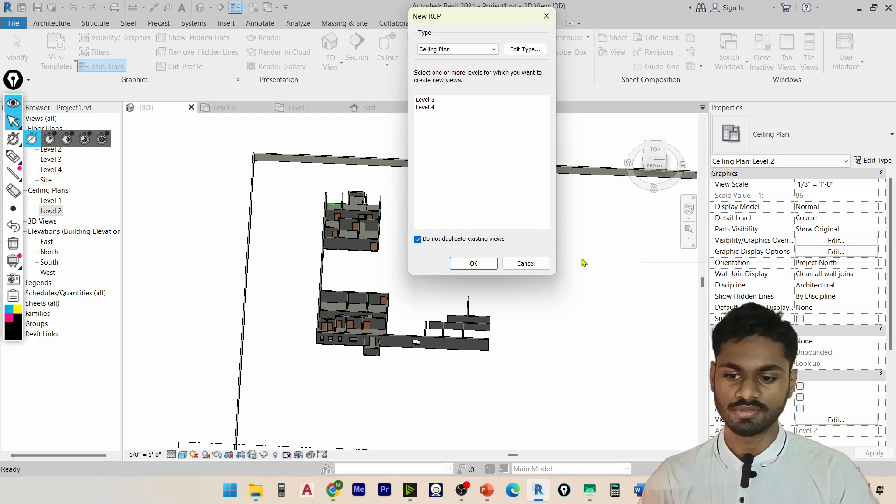
pyautogui.click(425, 99)
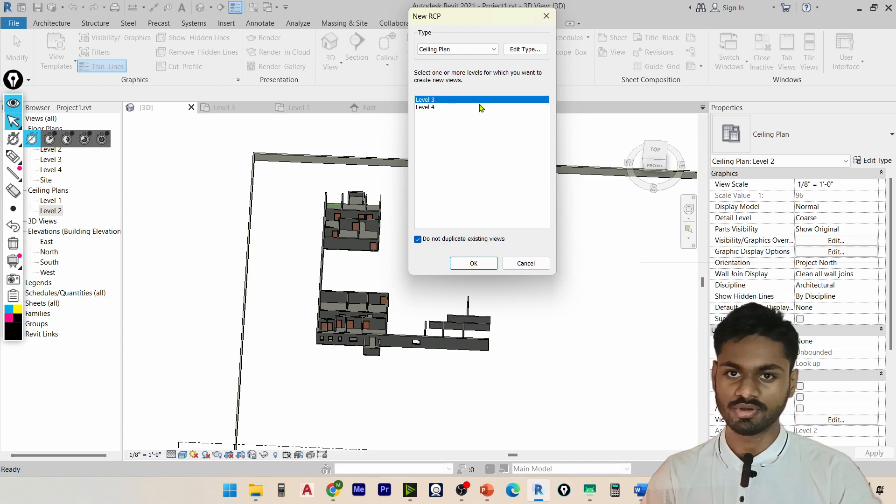
pyautogui.click(229, 490)
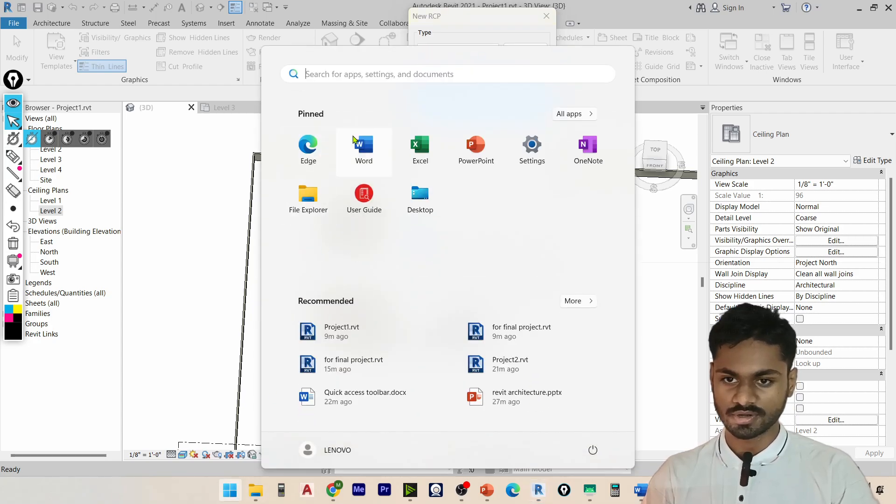
pyautogui.write('screen keyboard')
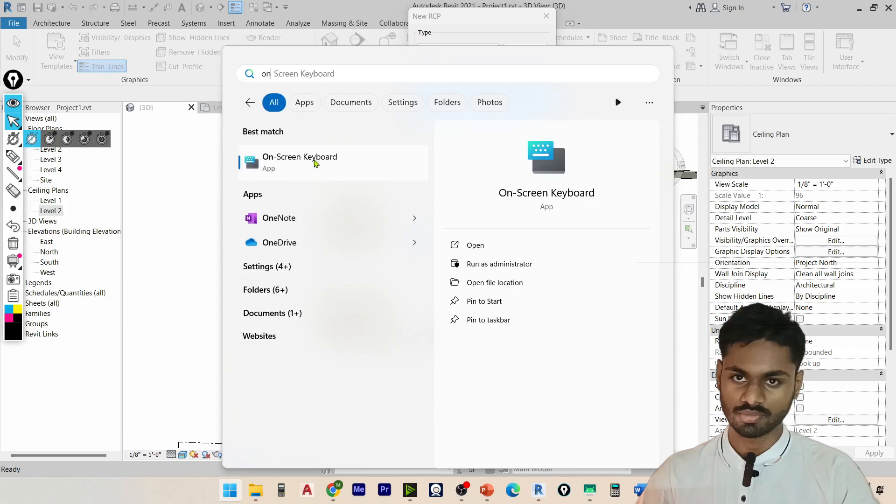
pyautogui.click(314, 159)
pyautogui.click(435, 107)
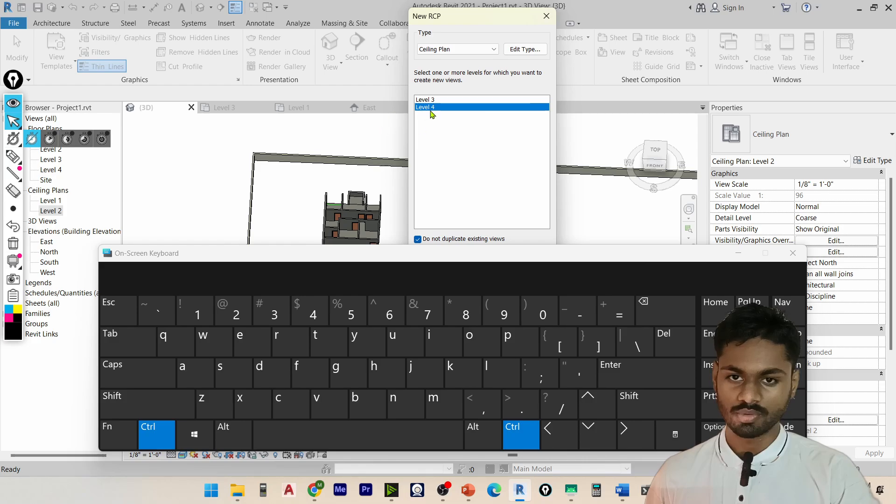
pyautogui.keyDown('ctrl'); pyautogui.click(436, 99); pyautogui.keyUp('ctrl')
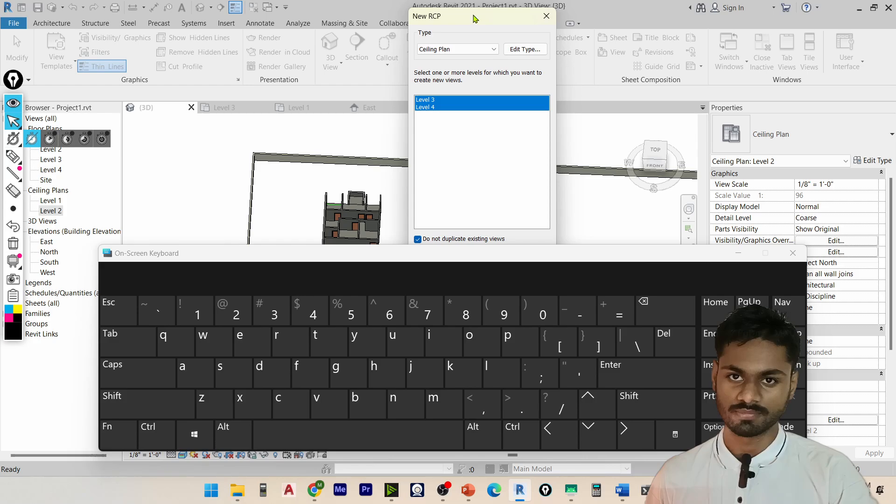
pyautogui.click(792, 253)
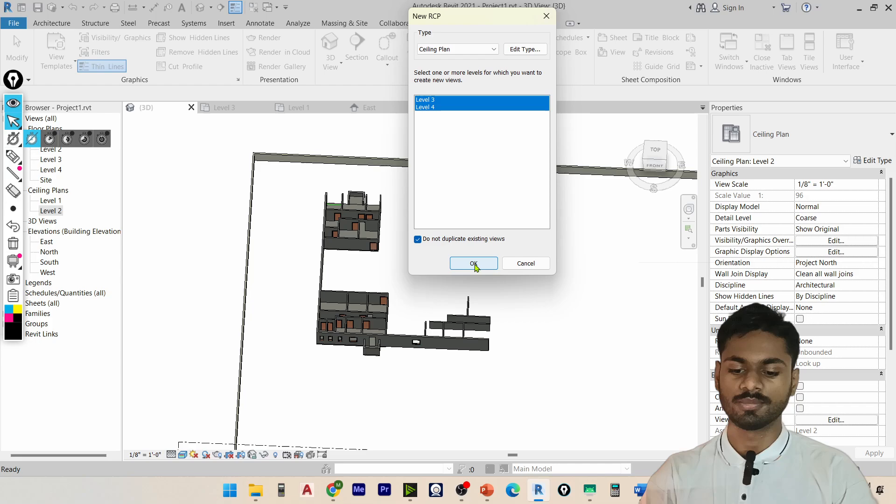
# Step: Assign the Architectural Reflected Ceiling Plan view template to the Ceiling Plan type and create the Level 3 and Level 4 ceiling plans
pyautogui.click(527, 50)
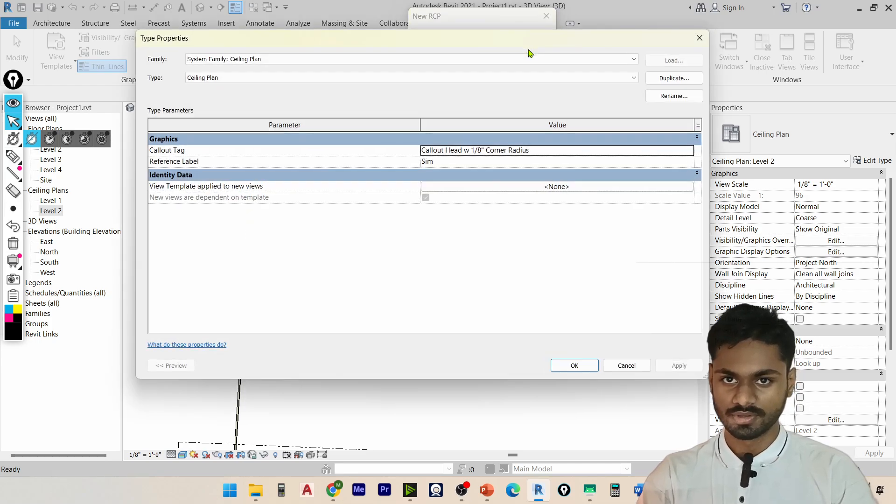
pyautogui.click(502, 188)
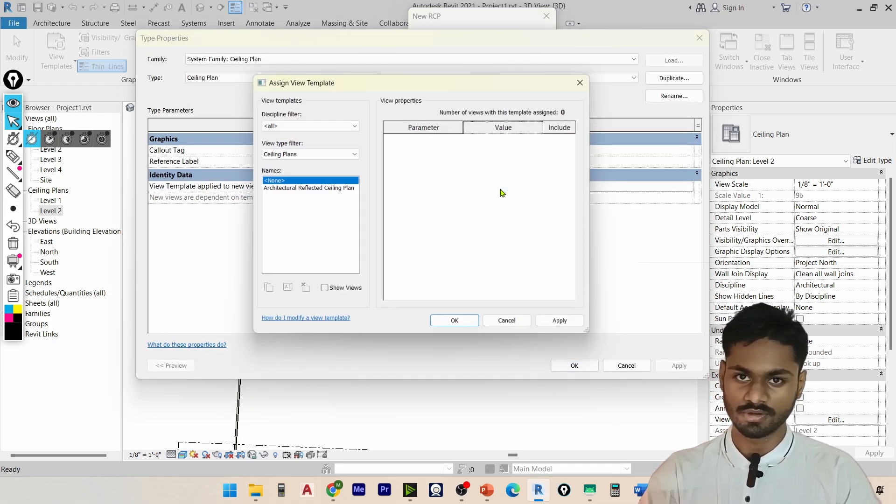
pyautogui.click(304, 188)
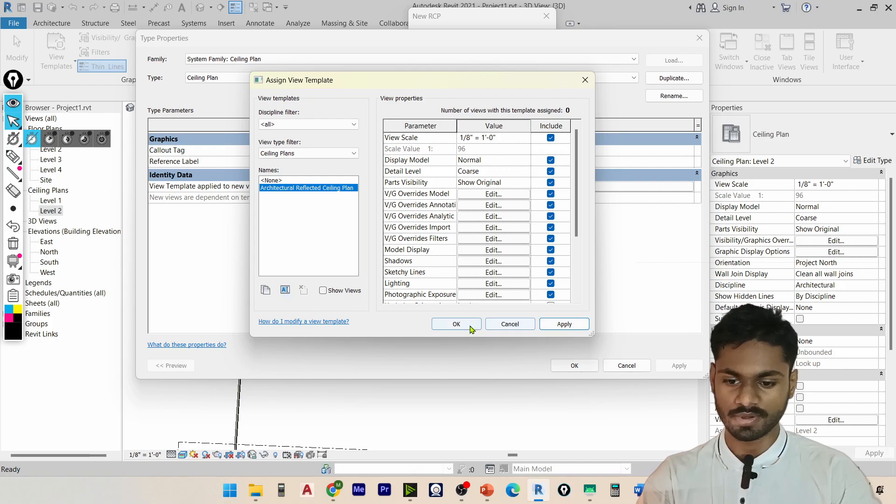
pyautogui.click(456, 324)
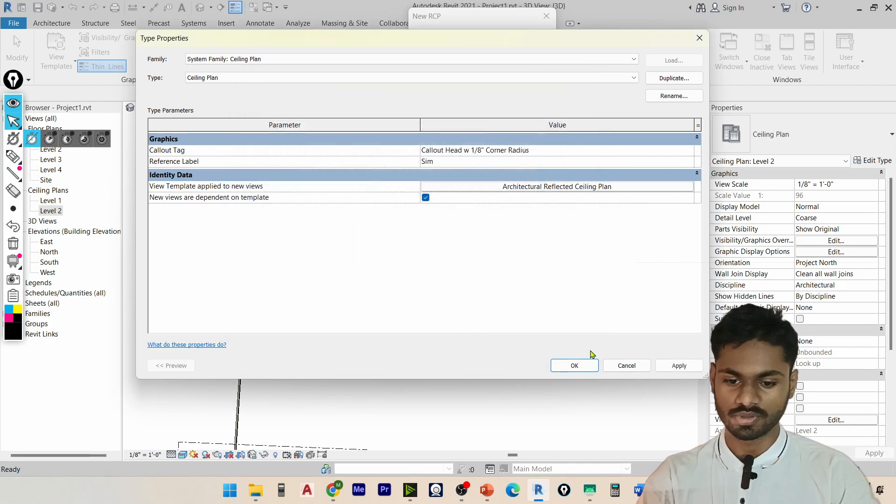
pyautogui.click(565, 368)
pyautogui.click(474, 264)
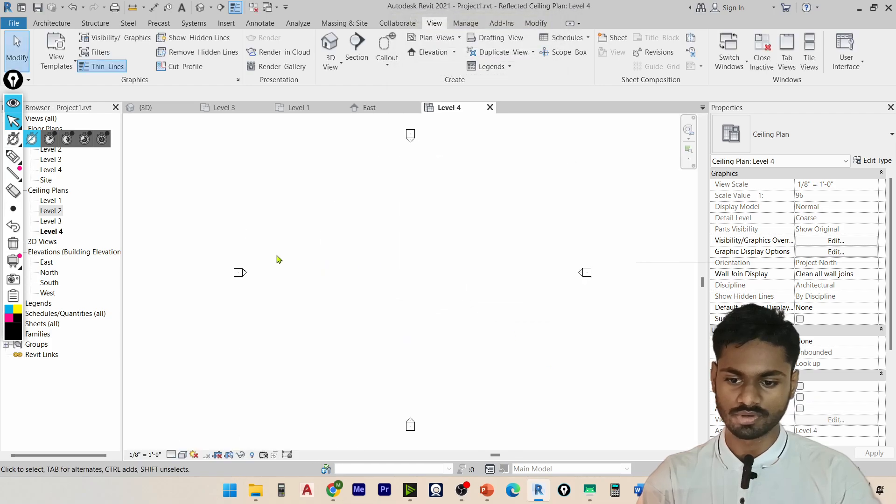
# Step: Check the Level 3 and Level 4 ceiling plans, close both, and return to the 3D view
pyautogui.doubleClick(51, 221)
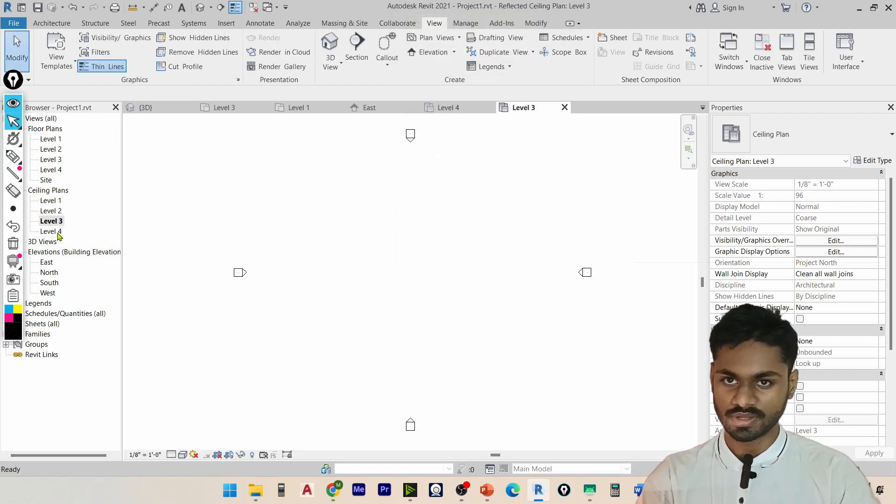
pyautogui.doubleClick(51, 231)
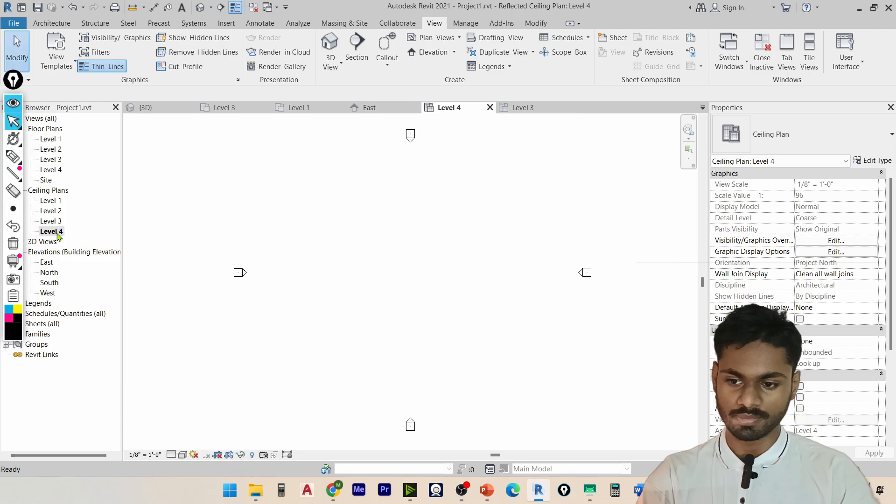
pyautogui.click(489, 108)
pyautogui.click(488, 108)
pyautogui.scroll(-2, 470, 276)
pyautogui.moveTo(312, 246); pyautogui.dragTo(215, 184, button='middle')
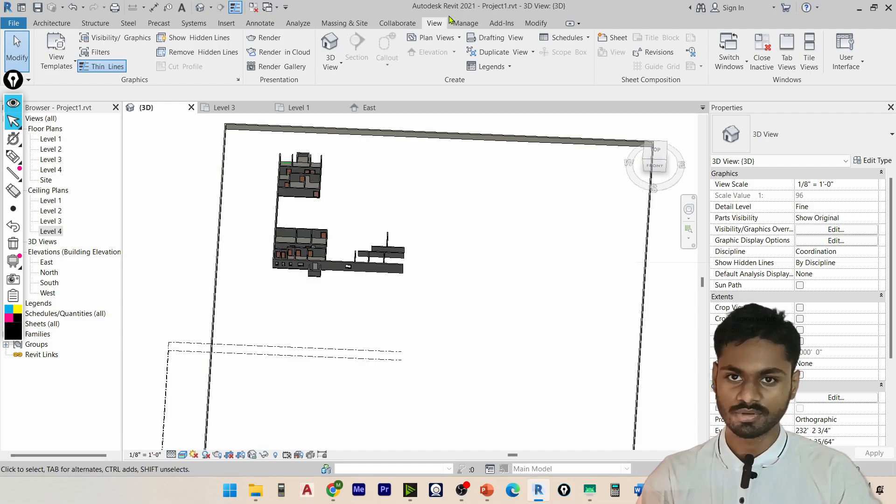
pyautogui.click(444, 39)
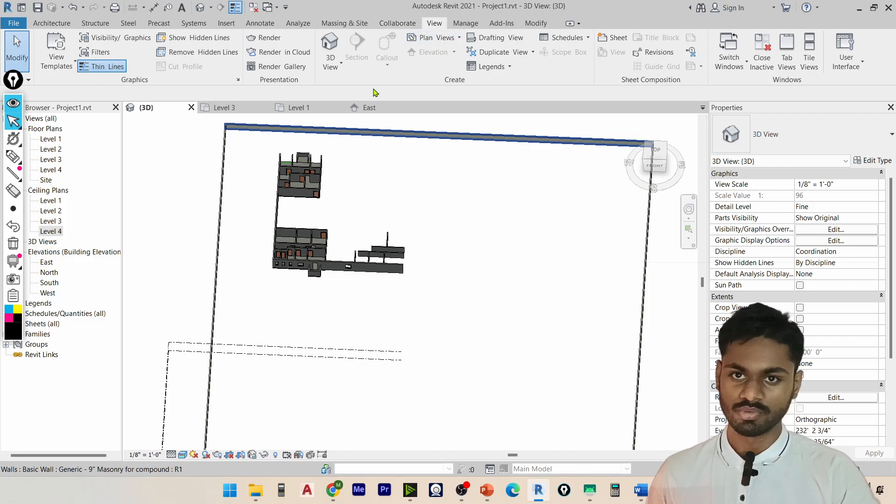
pyautogui.keyDown('shift'); pyautogui.moveTo(384, 168); pyautogui.dragTo(302, 265, button='middle'); pyautogui.keyUp('shift')
pyautogui.scroll(2, 302, 265)
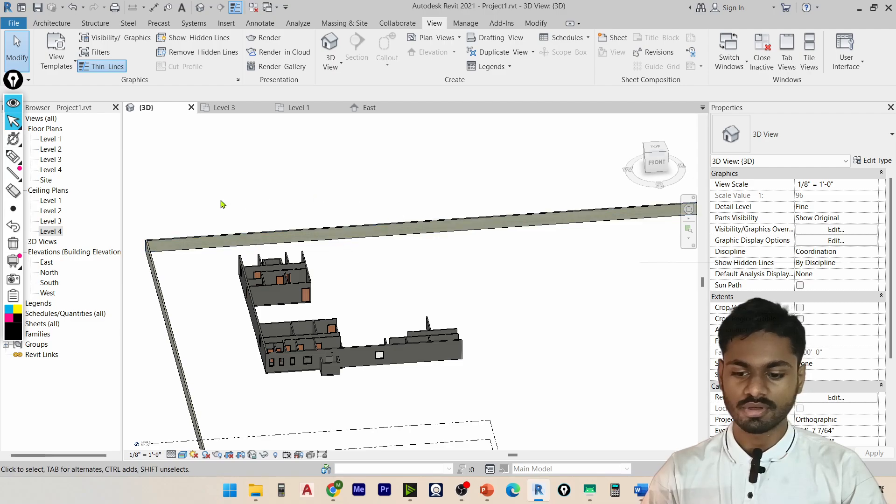
pyautogui.click(13, 156)
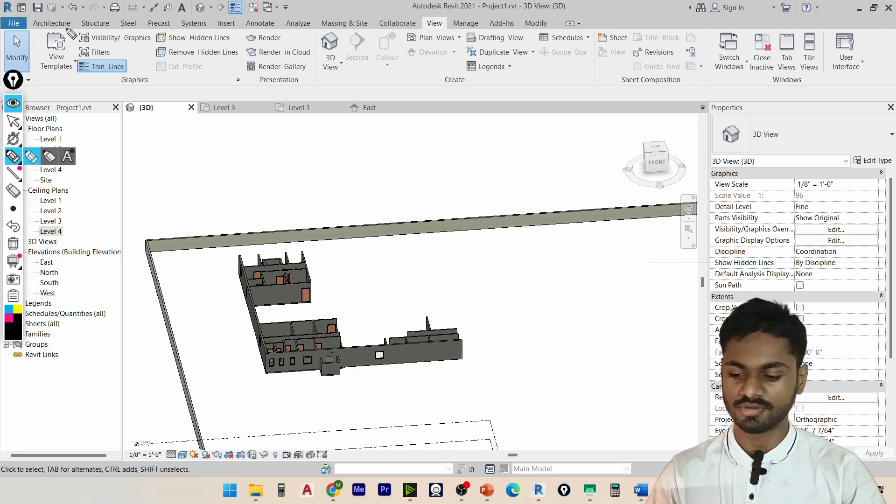
pyautogui.hotkey('ctrl', 'shift', '2')
pyautogui.click(88, 25)
pyautogui.click(37, 25)
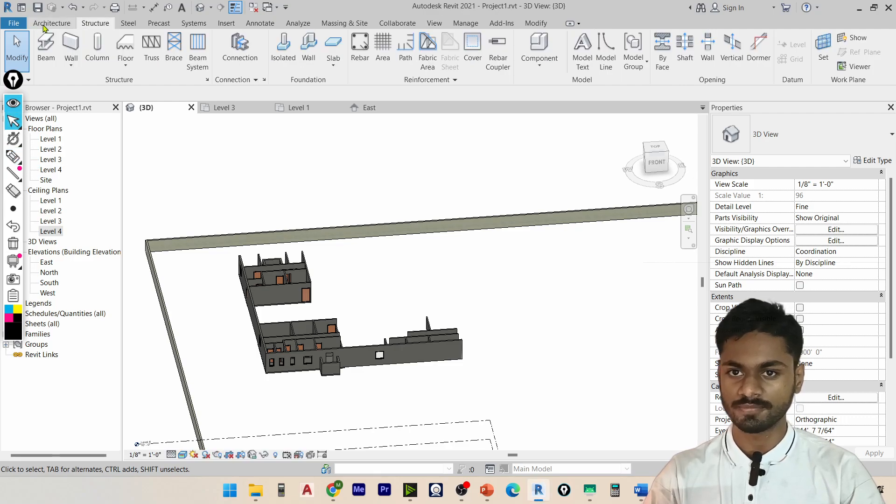
pyautogui.click(225, 23)
# Step: Outline a large four-sided area above and beside the building in the 3D view with the screen pen
pyautogui.moveTo(13, 125)
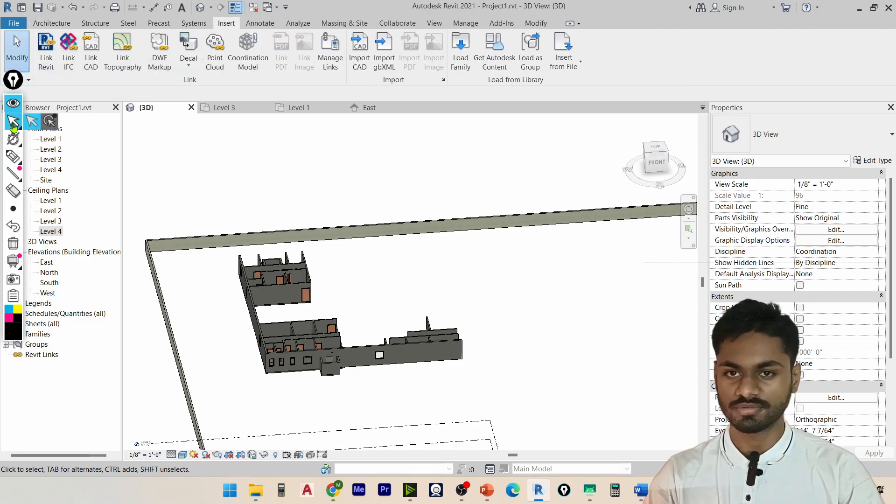
pyautogui.click(13, 158)
pyautogui.moveTo(273, 155)
pyautogui.mouseDown()
pyautogui.moveTo(628, 131)
pyautogui.moveTo(661, 323)
pyautogui.moveTo(345, 345)
pyautogui.moveTo(311, 279)
pyautogui.moveTo(283, 156)
pyautogui.mouseUp()
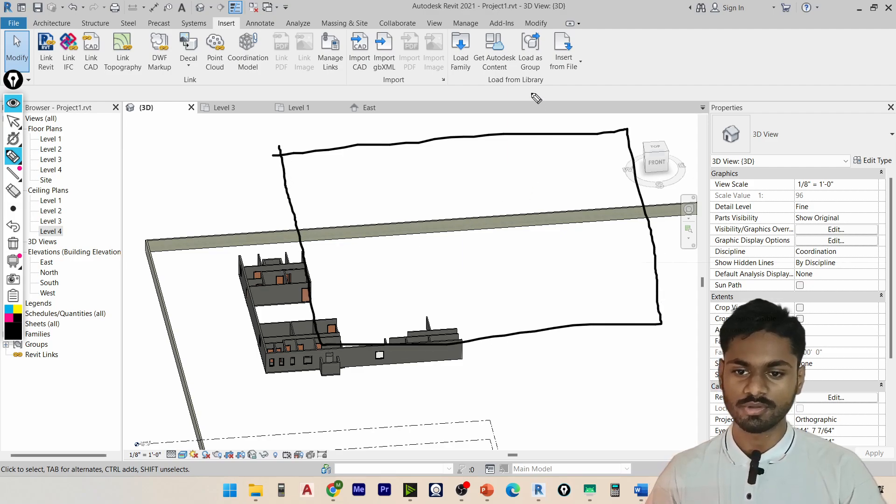
# Step: Write "15 GB" above the 3D view with the screen pen, underline it twice, and leave pen mode
pyautogui.moveTo(591, 37)
pyautogui.mouseDown()
pyautogui.moveTo(592, 72)
pyautogui.moveTo(626, 38)
pyautogui.mouseUp()
pyautogui.moveTo(619, 71); pyautogui.dragTo(604, 87)
pyautogui.moveTo(719, 13)
pyautogui.mouseDown()
pyautogui.moveTo(656, 42)
pyautogui.moveTo(734, 69)
pyautogui.moveTo(805, 44)
pyautogui.moveTo(836, 52)
pyautogui.moveTo(802, 73)
pyautogui.mouseUp()
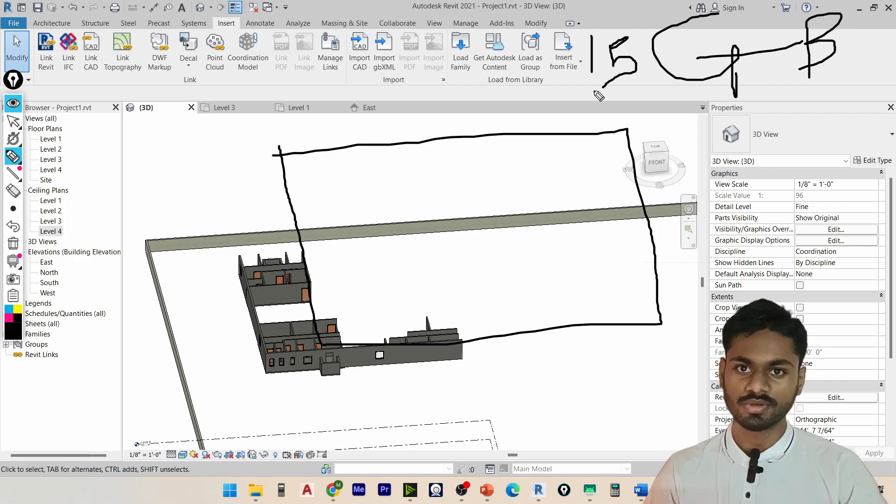
pyautogui.moveTo(557, 98); pyautogui.dragTo(866, 95)
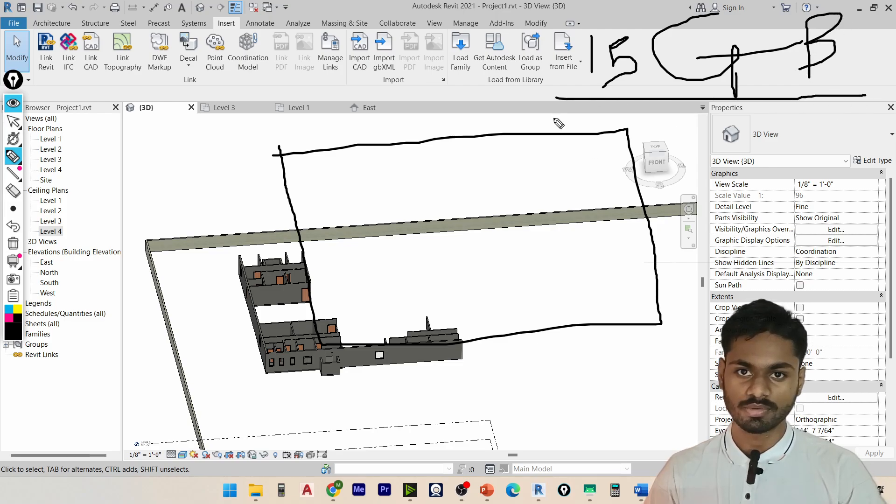
pyautogui.moveTo(553, 115); pyautogui.dragTo(895, 102)
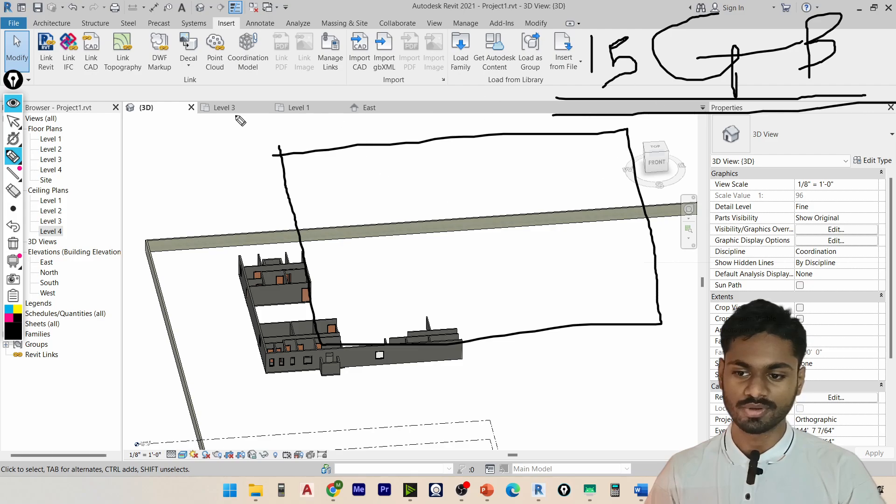
pyautogui.rightClick(515, 94)
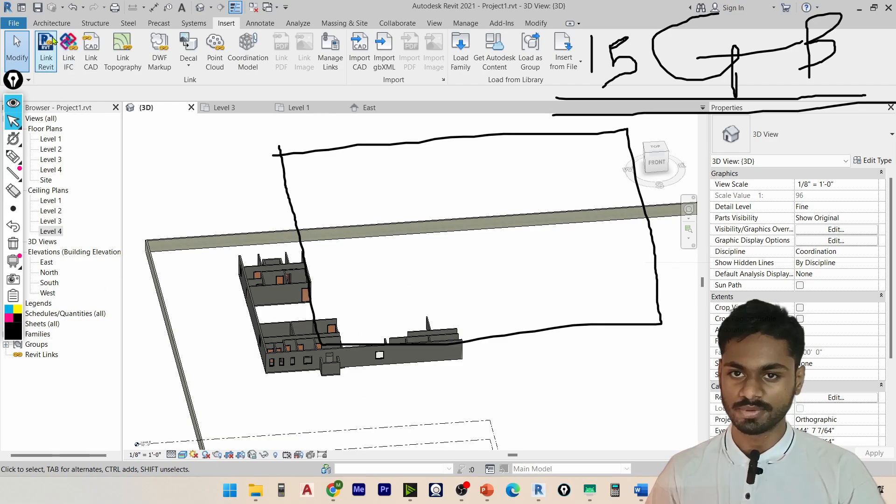
# Step: Open the RAC_basic_sample_project model from the recent files
pyautogui.click(22, 7)
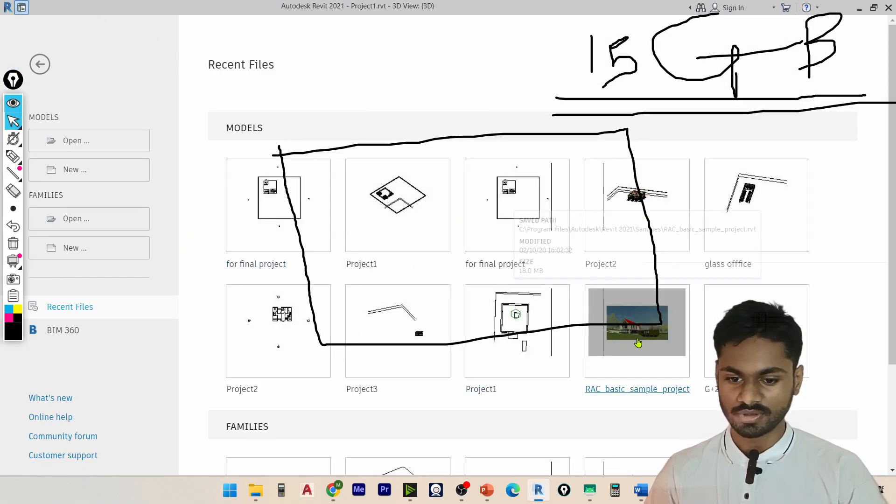
pyautogui.click(630, 394)
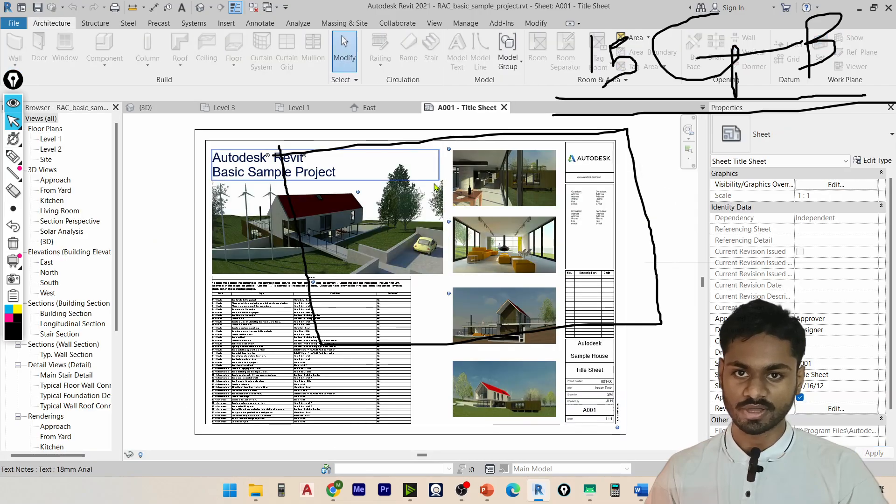
# Step: Open the sample project's Level 1 floor plan and default 3D view, and view the whole site from above
pyautogui.doubleClick(51, 139)
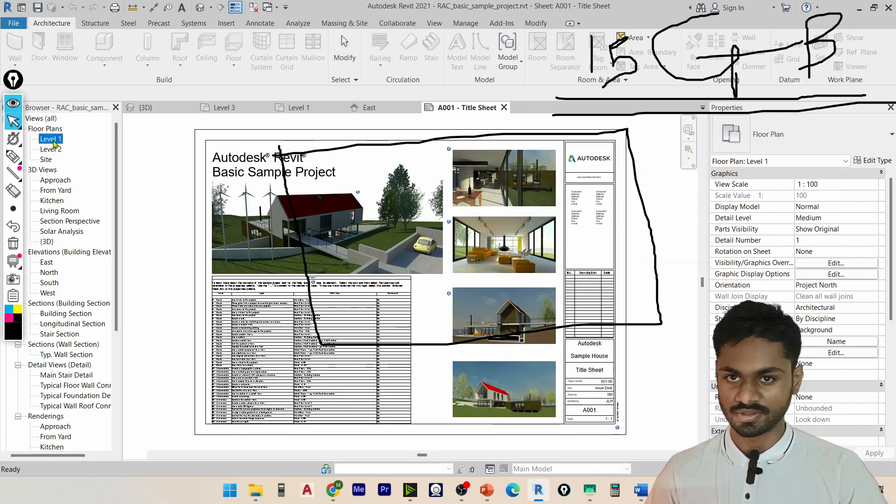
pyautogui.click(43, 171)
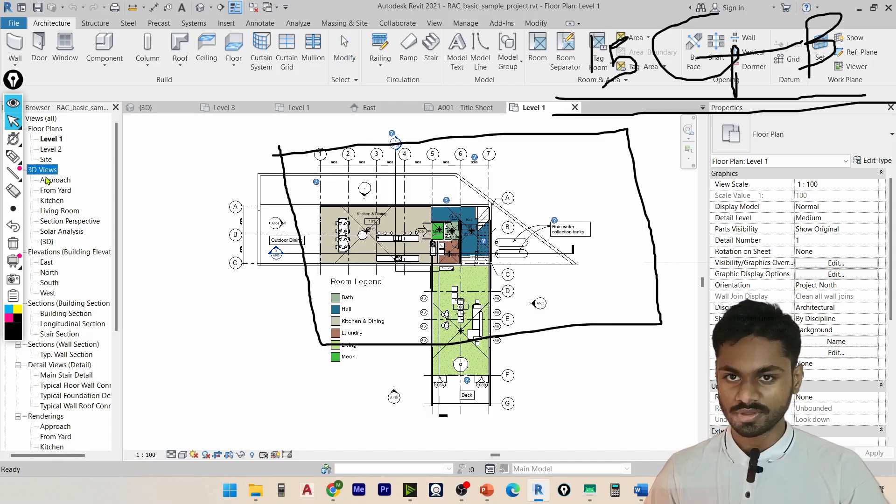
pyautogui.click(201, 7)
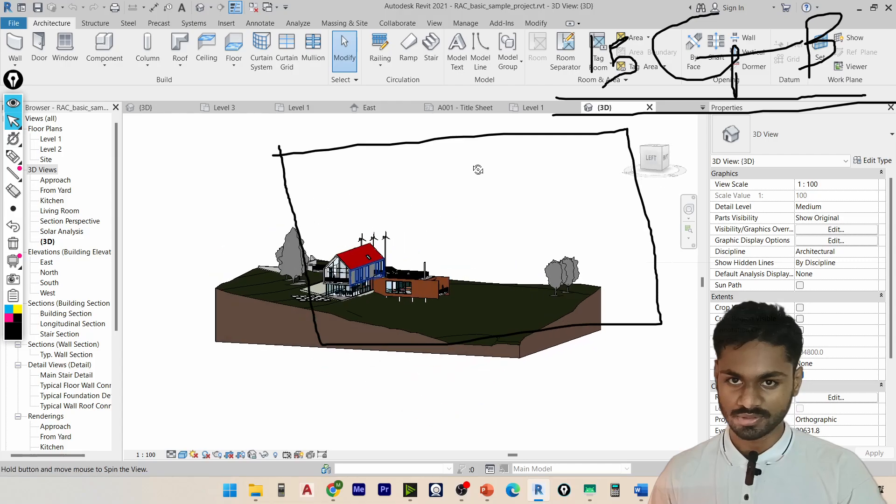
pyautogui.keyDown('shift'); pyautogui.moveTo(478, 169); pyautogui.dragTo(583, 241, button='middle'); pyautogui.keyUp('shift')
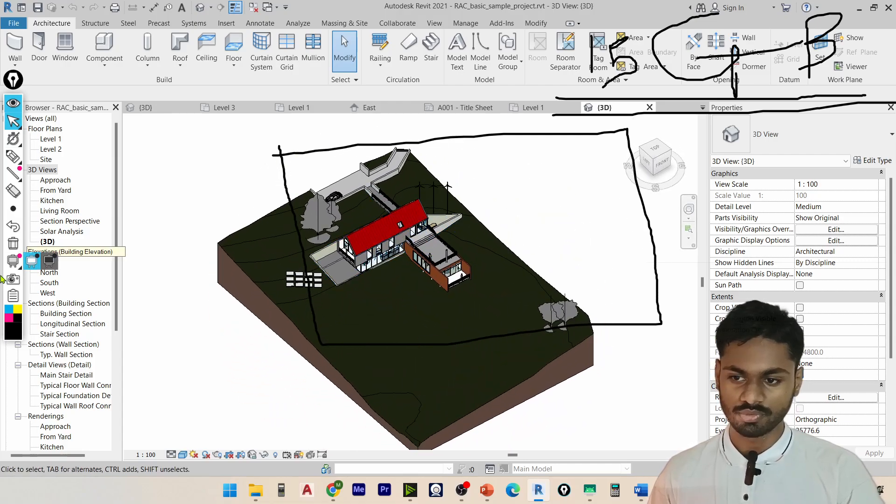
# Step: Clear all screen pen marks and examine the sample house up close in the 3D view
pyautogui.click(13, 243)
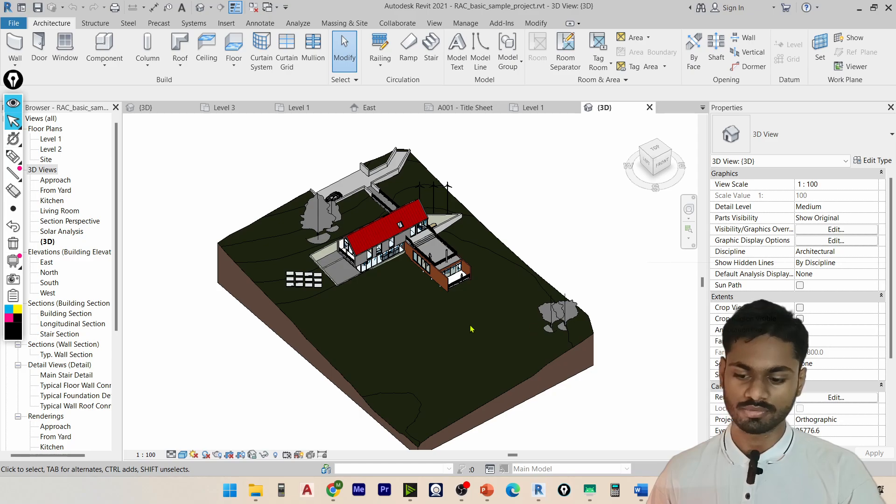
pyautogui.keyDown('shift'); pyautogui.moveTo(471, 329); pyautogui.dragTo(463, 350, button='middle'); pyautogui.keyUp('shift')
pyautogui.keyDown('shift'); pyautogui.moveTo(379, 234); pyautogui.dragTo(327, 140, button='middle'); pyautogui.keyUp('shift')
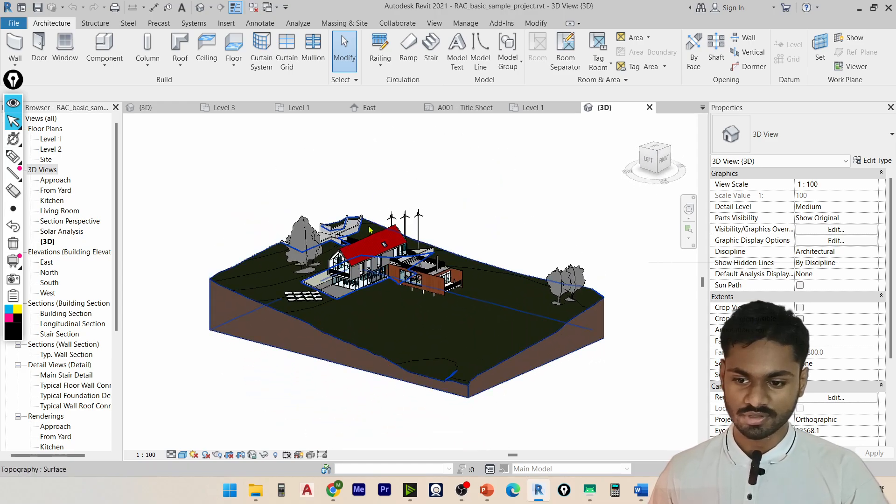
pyautogui.scroll(6, 371, 229)
pyautogui.moveTo(442, 216); pyautogui.dragTo(469, 210, button='middle')
pyautogui.scroll(-4, 469, 210)
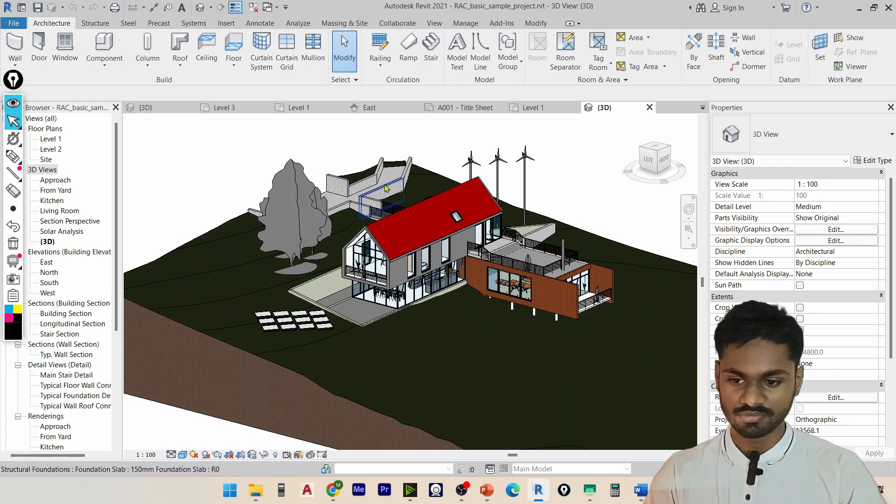
pyautogui.moveTo(386, 188); pyautogui.dragTo(253, 176, button='middle')
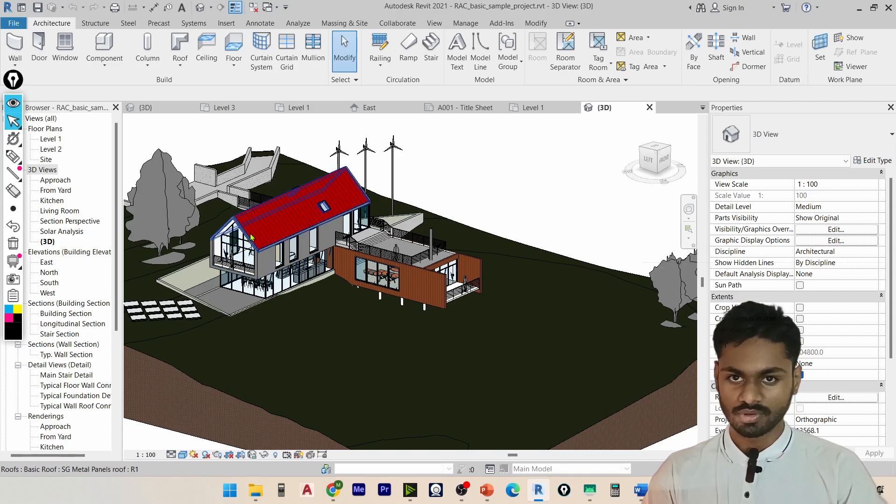
# Step: Write "BIM 360" above the 3D view with the screen pen
pyautogui.click(13, 157)
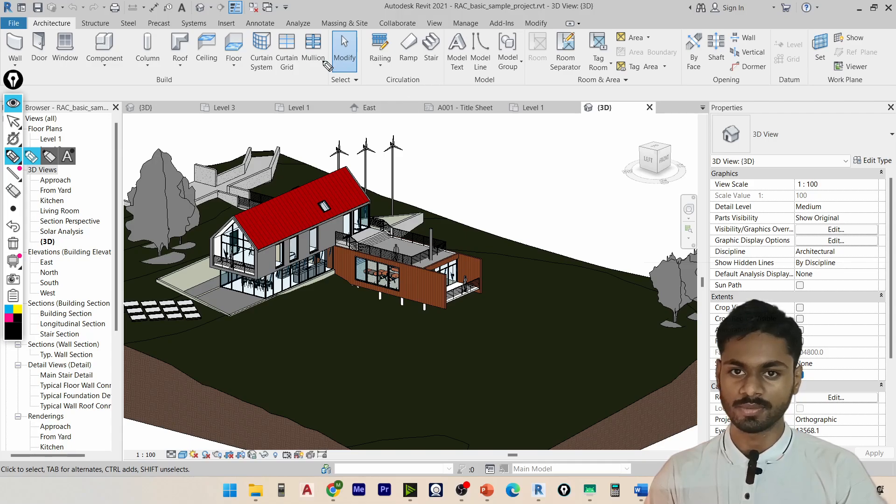
pyautogui.moveTo(255, 41)
pyautogui.mouseDown()
pyautogui.moveTo(291, 14)
pyautogui.moveTo(273, 79)
pyautogui.mouseUp()
pyautogui.moveTo(363, 18)
pyautogui.mouseDown()
pyautogui.moveTo(365, 74)
pyautogui.moveTo(401, 51)
pyautogui.moveTo(415, 29)
pyautogui.moveTo(450, 21)
pyautogui.moveTo(476, 48)
pyautogui.mouseUp()
pyautogui.moveTo(528, 23)
pyautogui.mouseDown()
pyautogui.moveTo(544, 24)
pyautogui.moveTo(560, 78)
pyautogui.mouseUp()
pyautogui.moveTo(647, 13)
pyautogui.mouseDown()
pyautogui.moveTo(614, 61)
pyautogui.moveTo(628, 39)
pyautogui.mouseUp()
pyautogui.moveTo(708, 12); pyautogui.dragTo(705, 35)
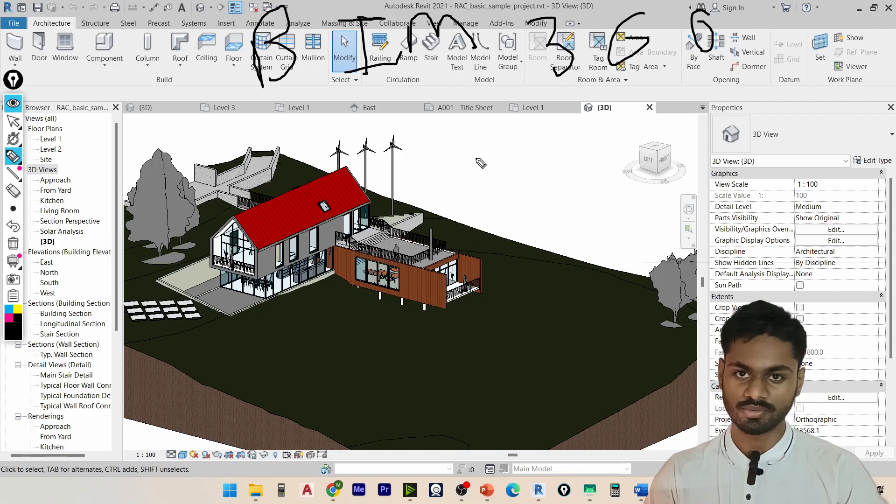
# Step: Write "5 – 10" above the house with the screen pen, clear all pen marks, and leave pen mode
pyautogui.moveTo(499, 131)
pyautogui.mouseDown()
pyautogui.moveTo(491, 181)
pyautogui.moveTo(478, 180)
pyautogui.mouseUp()
pyautogui.moveTo(508, 161); pyautogui.dragTo(561, 151)
pyautogui.moveTo(593, 122); pyautogui.dragTo(602, 154)
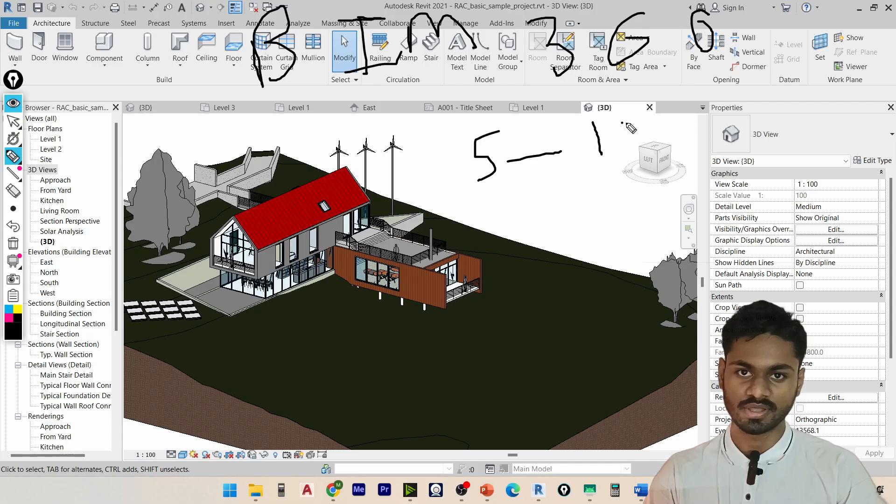
pyautogui.moveTo(624, 120); pyautogui.dragTo(629, 124)
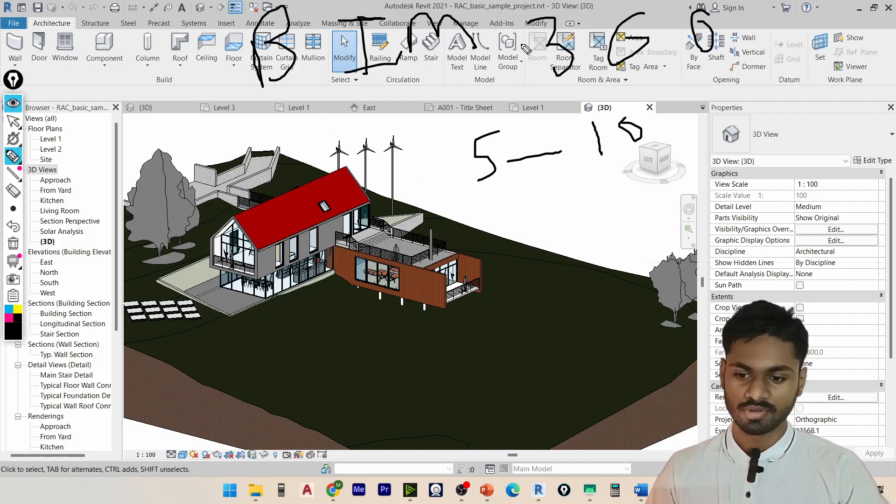
pyautogui.click(15, 243)
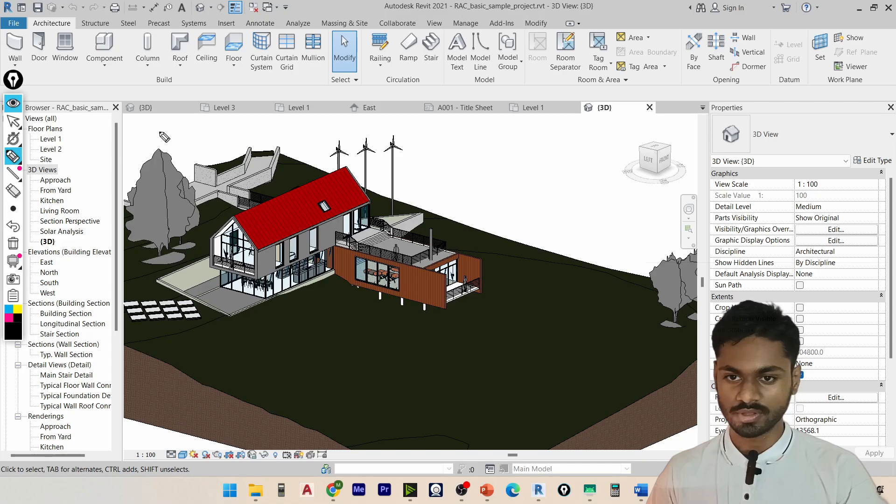
pyautogui.click(13, 120)
# Step: Examine the sample house in 3D and its A001 title sheet, and return to the Level 3 view
pyautogui.scroll(-3, 393, 183)
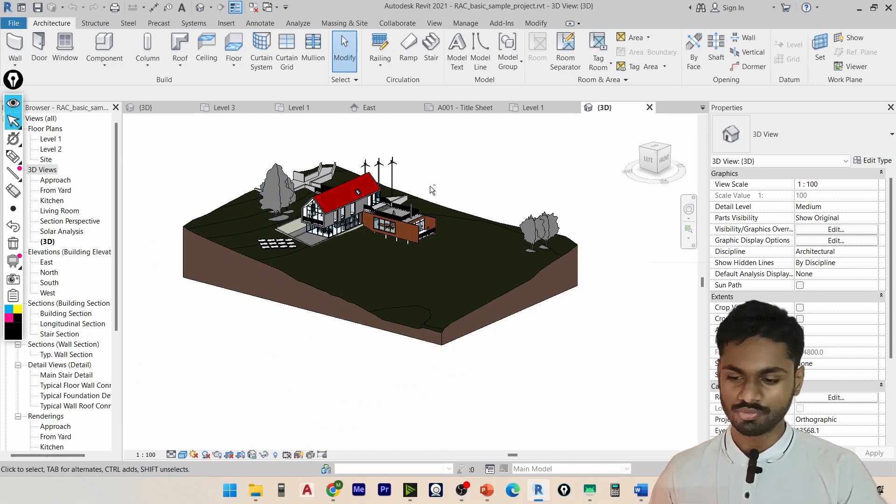
pyautogui.keyDown('shift'); pyautogui.moveTo(433, 189); pyautogui.dragTo(446, 216, button='middle'); pyautogui.keyUp('shift')
pyautogui.scroll(5, 354, 226)
pyautogui.scroll(-4, 385, 268)
pyautogui.scroll(4, 445, 216)
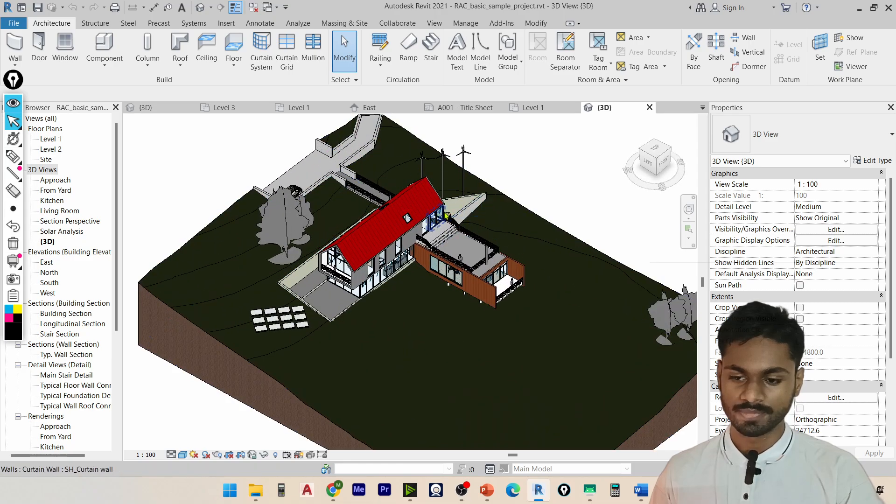
pyautogui.click(460, 108)
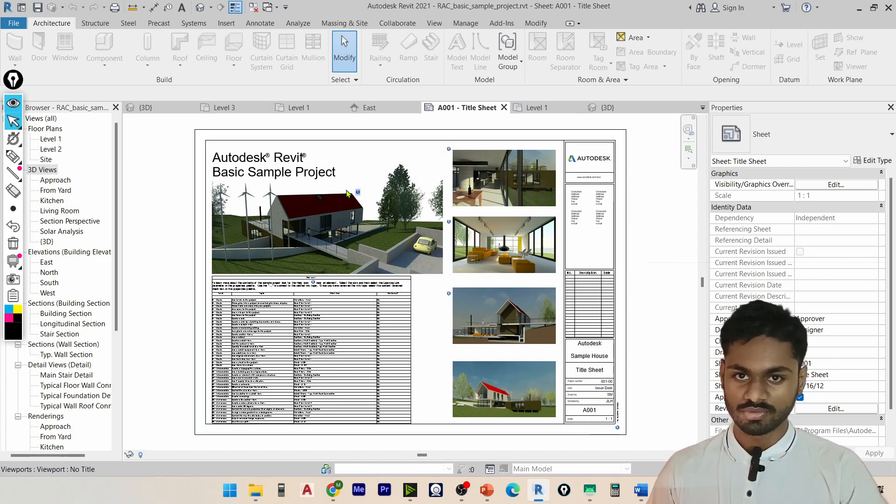
pyautogui.click(221, 108)
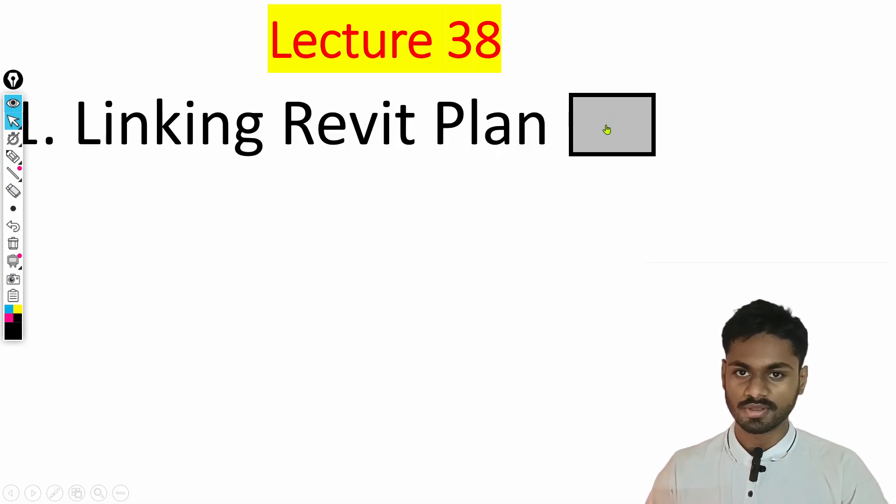
pyautogui.click(607, 130)
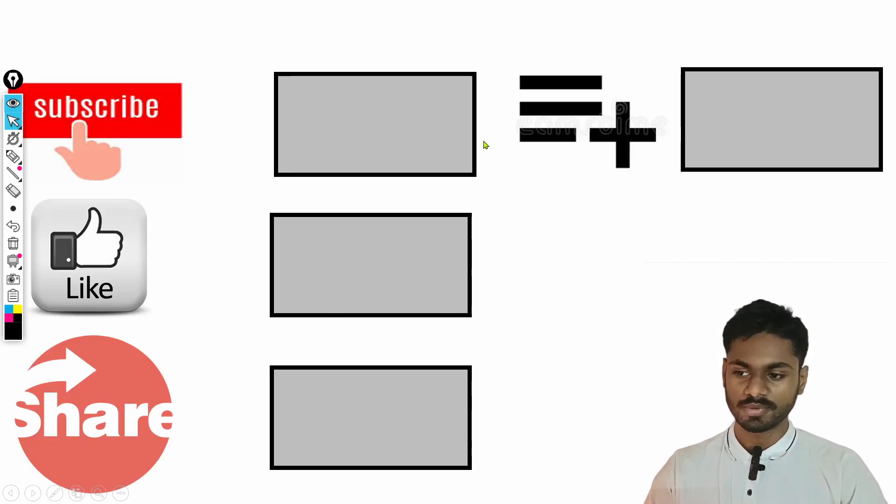
pyautogui.click(398, 132)
pyautogui.click(368, 242)
pyautogui.click(351, 420)
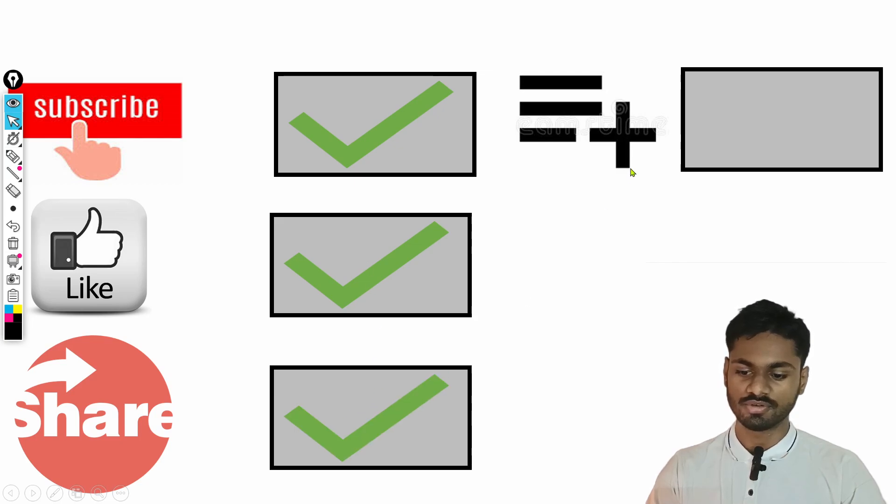